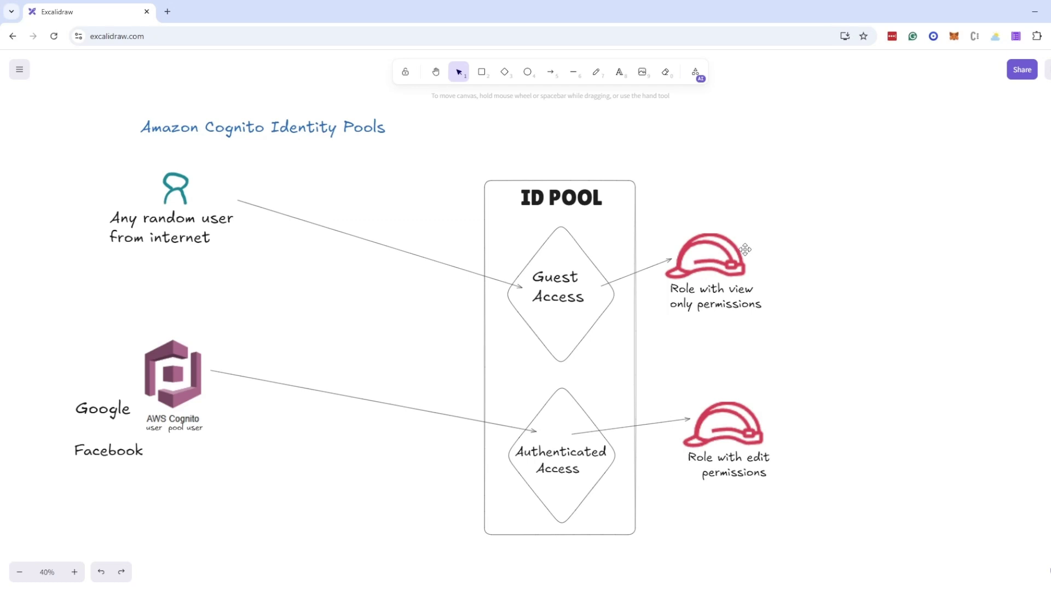
Select the view-only role helmet, then scroll to the ID POOL diagram with Google and Facebook routes
click(745, 250)
click(722, 328)
scroll(587, 409, down, 3)
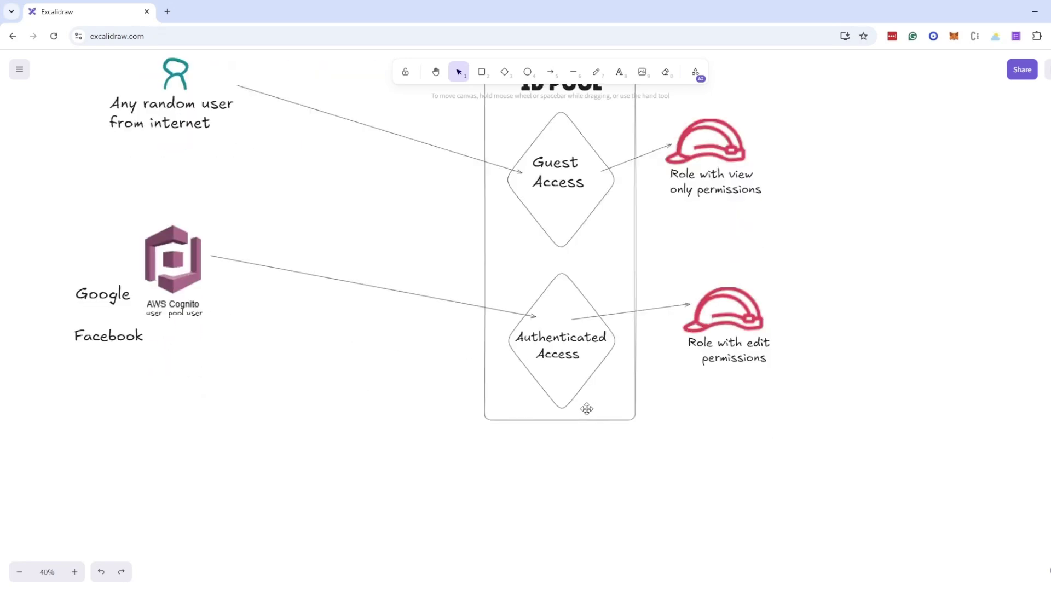
scroll(587, 409, down, 10)
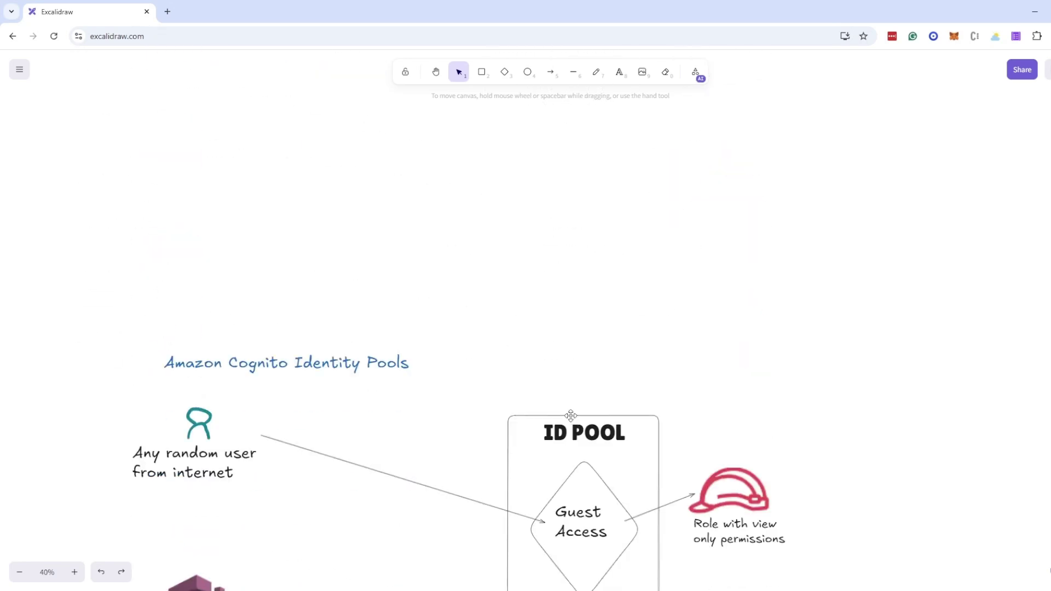
scroll(548, 410, down, 9)
scroll(406, 396, up, 3)
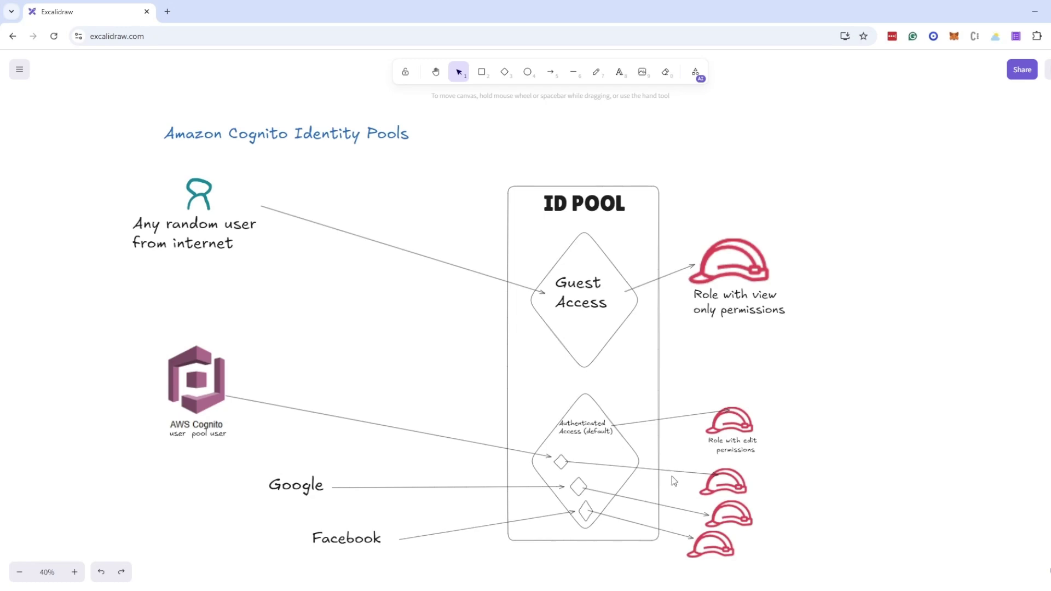
Scroll to the Identity Pools Workflow, point out the Get identity token step, then switch to the Cognito console
scroll(249, 491, down, 2)
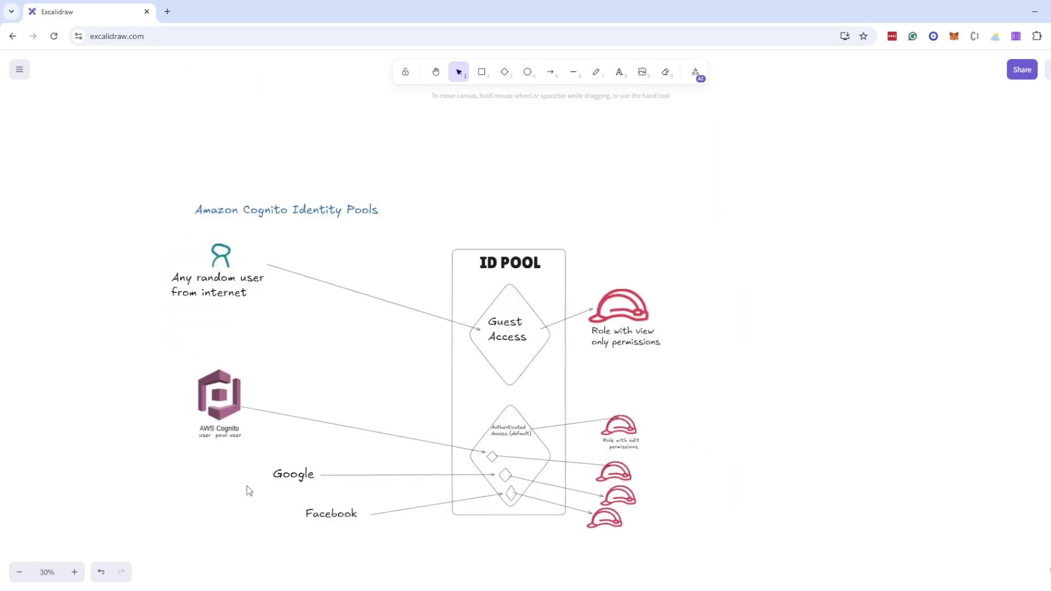
scroll(249, 491, down, 6)
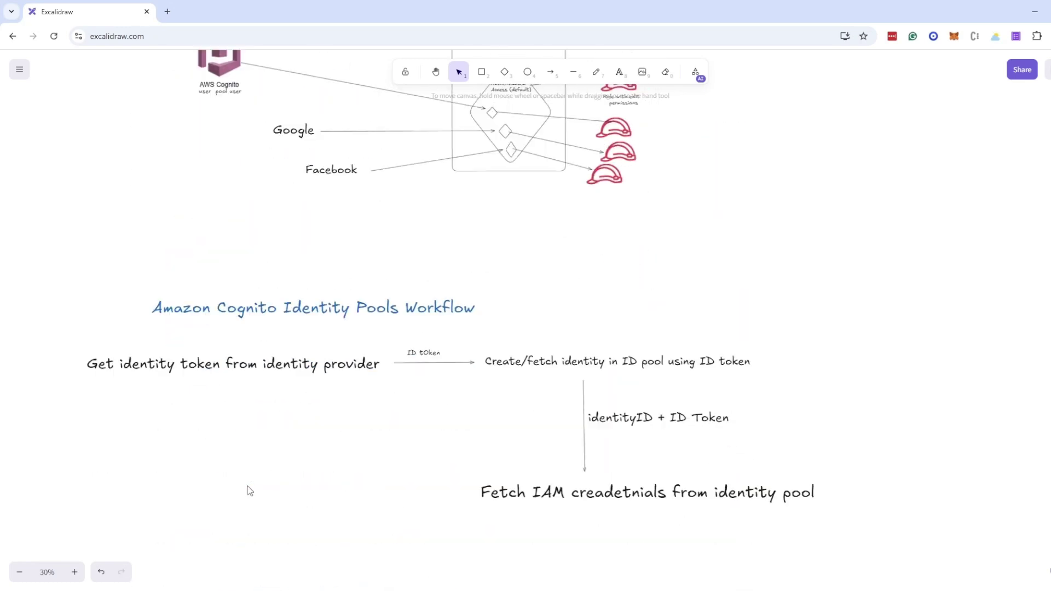
scroll(309, 469, down, 1)
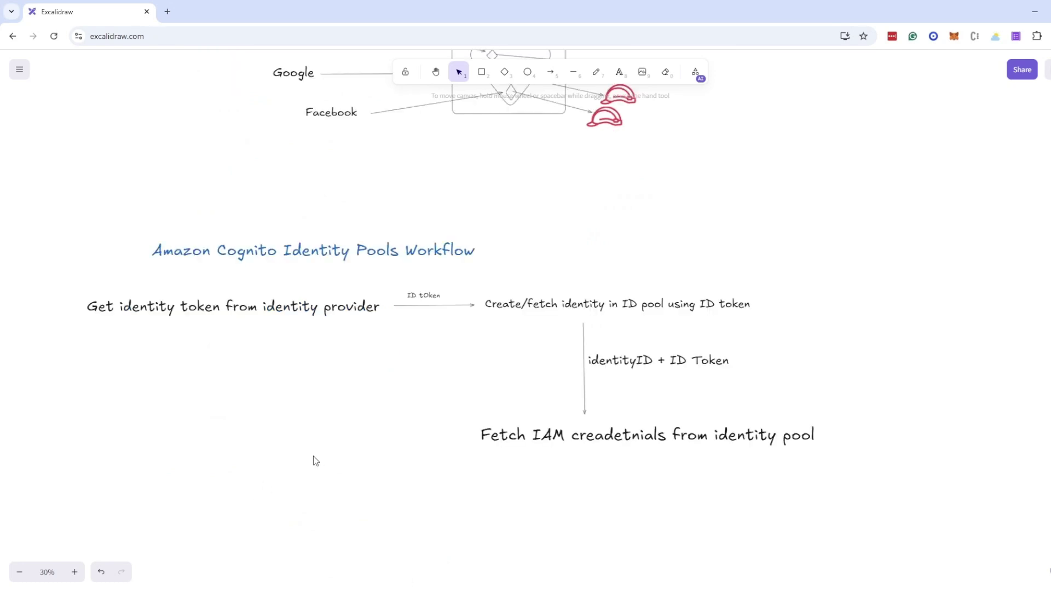
click(197, 308)
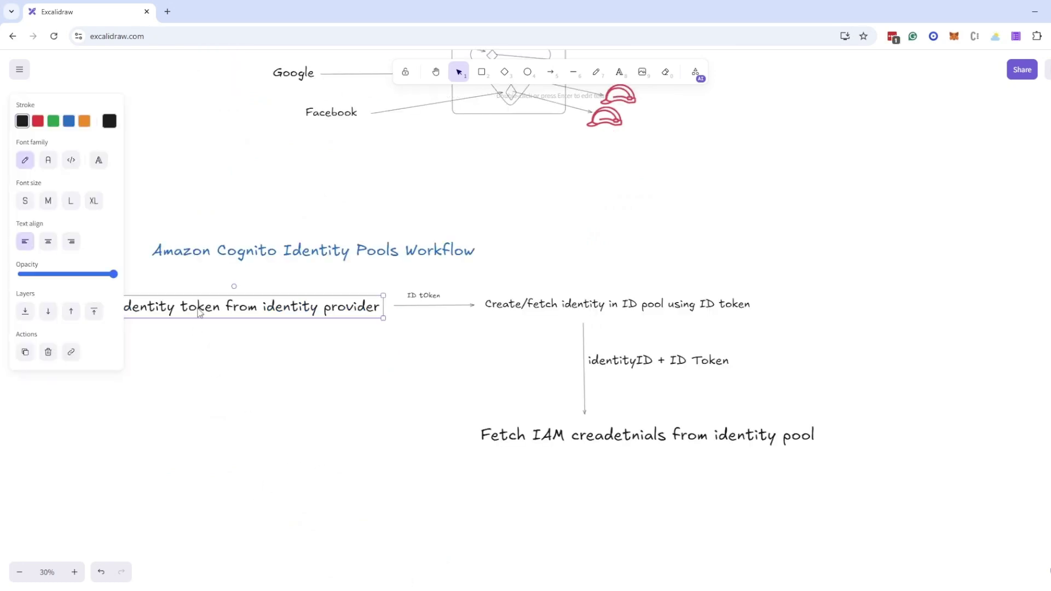
click(309, 433)
scroll(253, 413, up, 1)
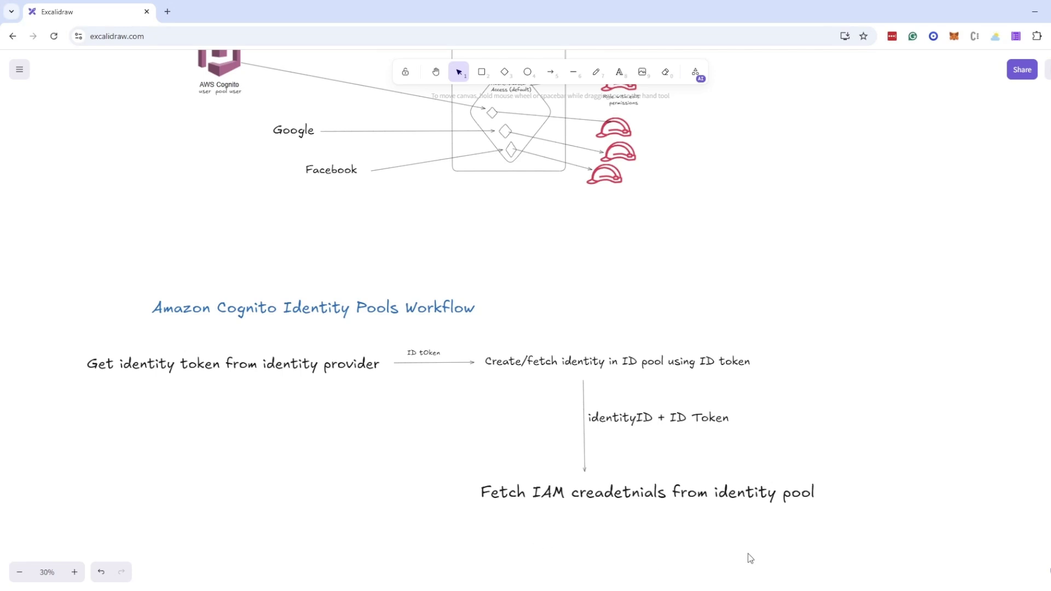
key(alt+Tab)
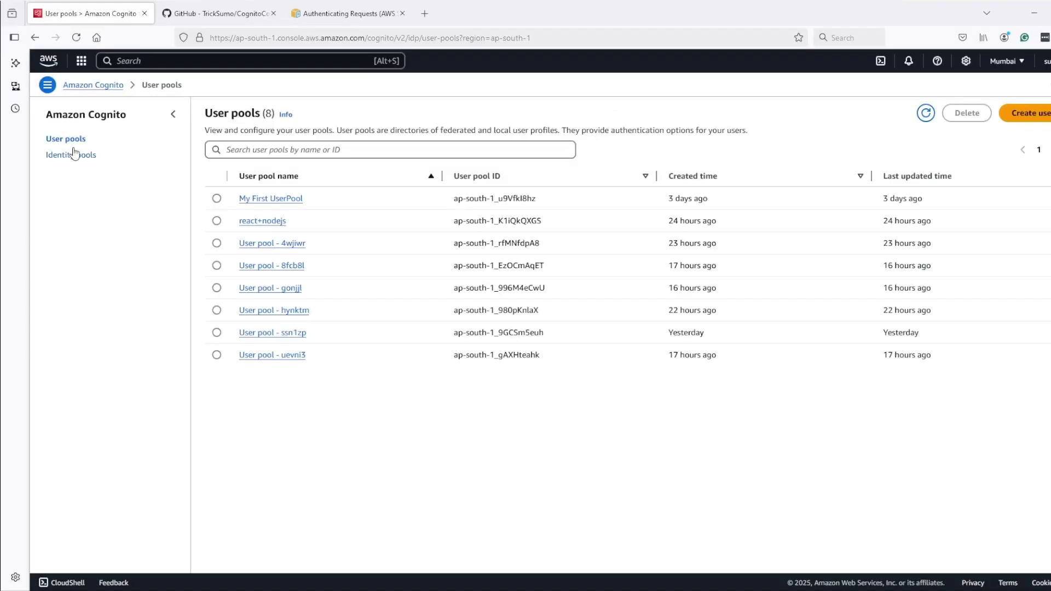
Create an identity pool with Authenticated and Guest access and an Amazon Cognito user pool source, then continue
click(71, 161)
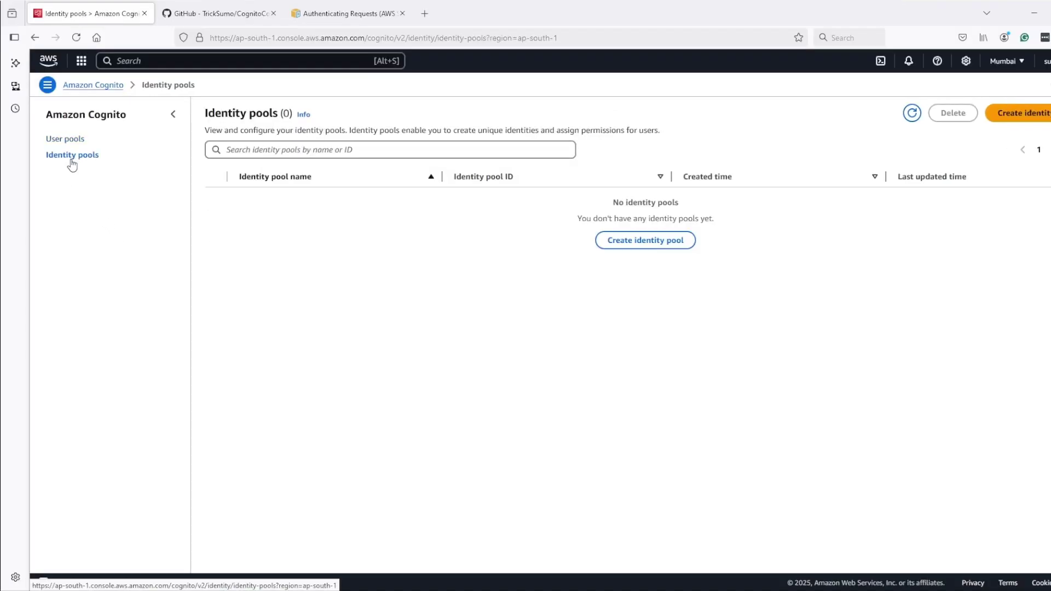
click(664, 241)
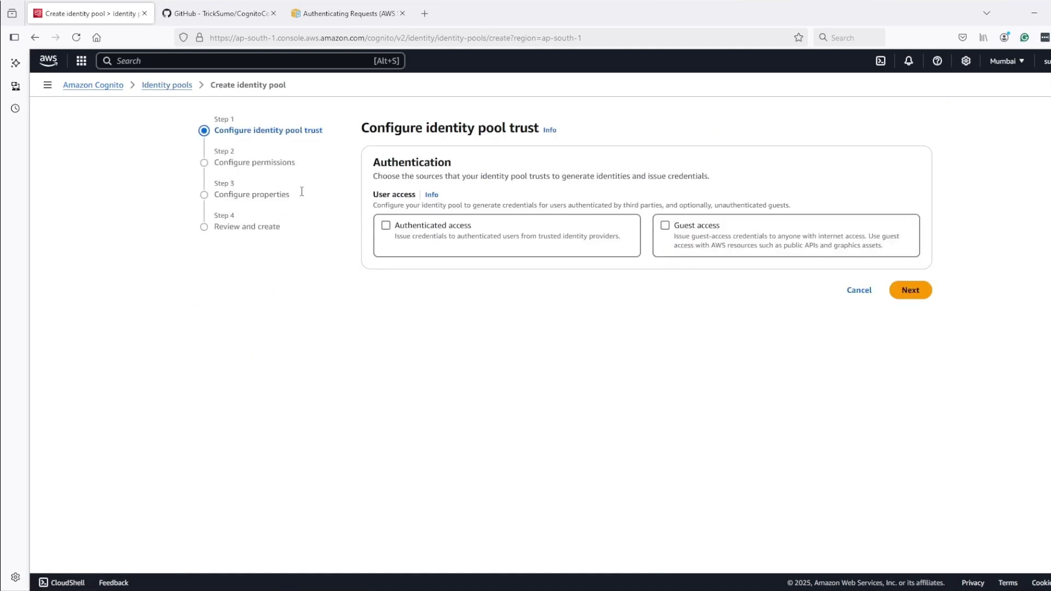
click(395, 227)
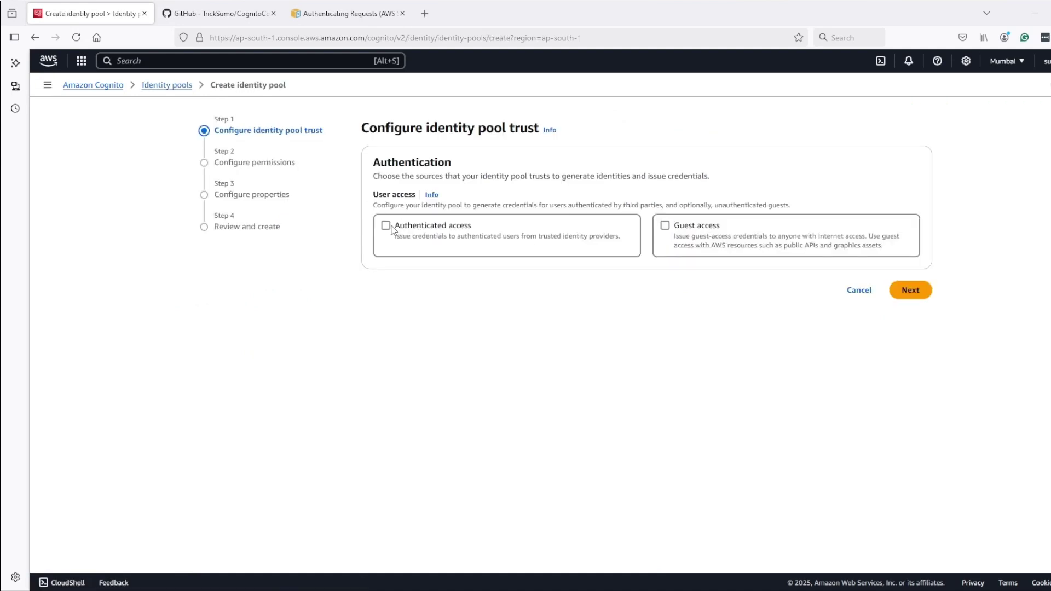
click(677, 225)
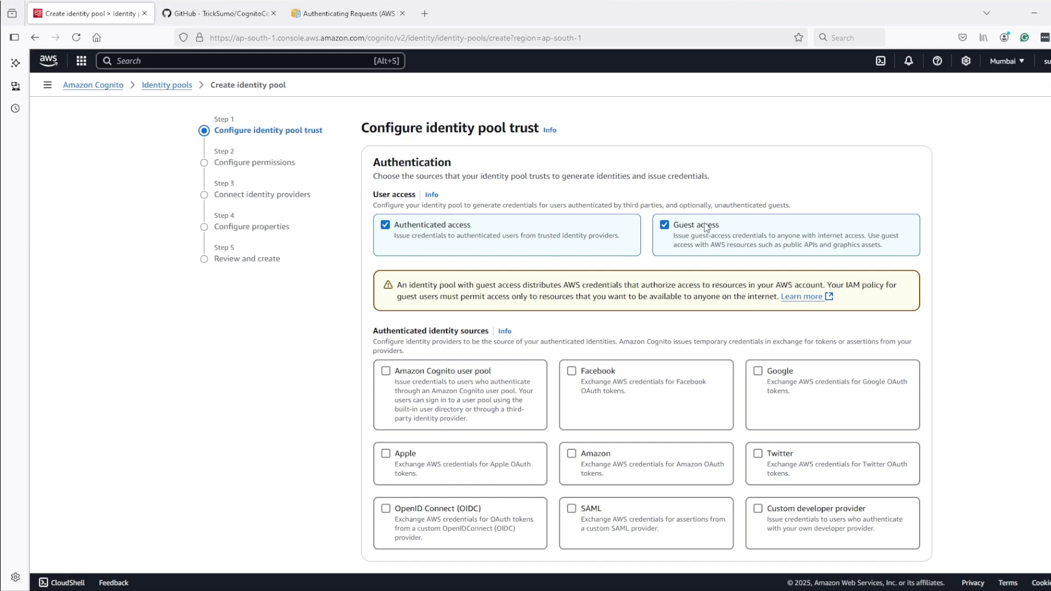
click(386, 371)
scroll(370, 406, down, 1)
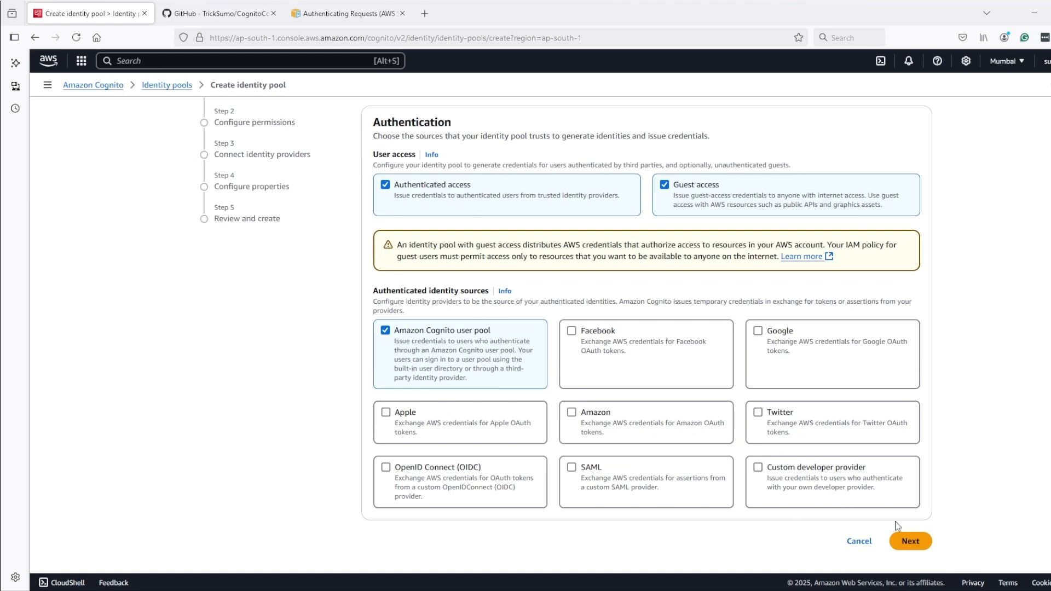
click(902, 541)
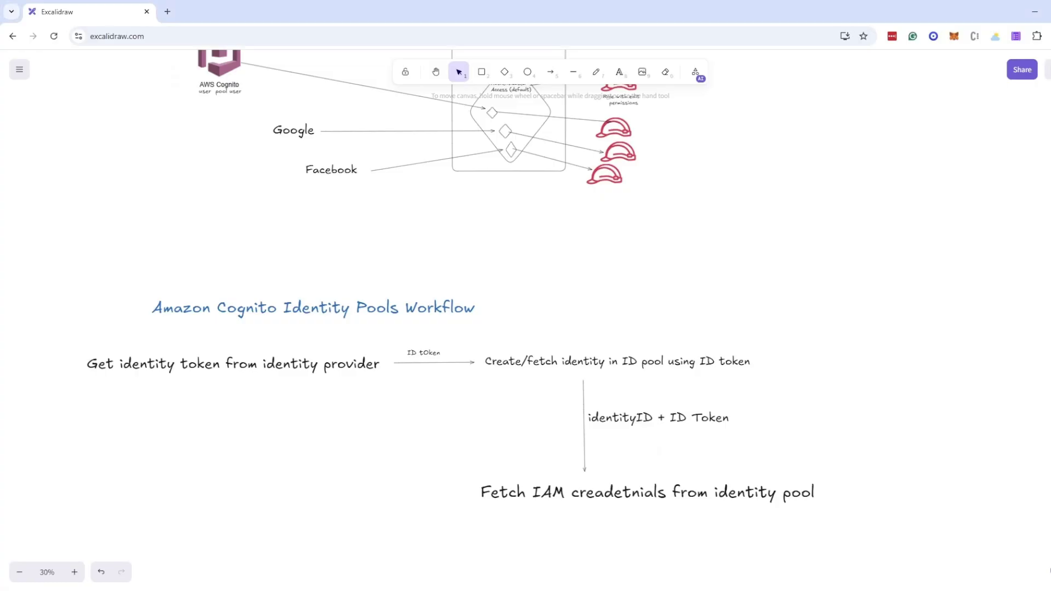
Name the new authenticated IAM role demoAuthRole
scroll(684, 317, up, 8)
scroll(666, 324, down, 4)
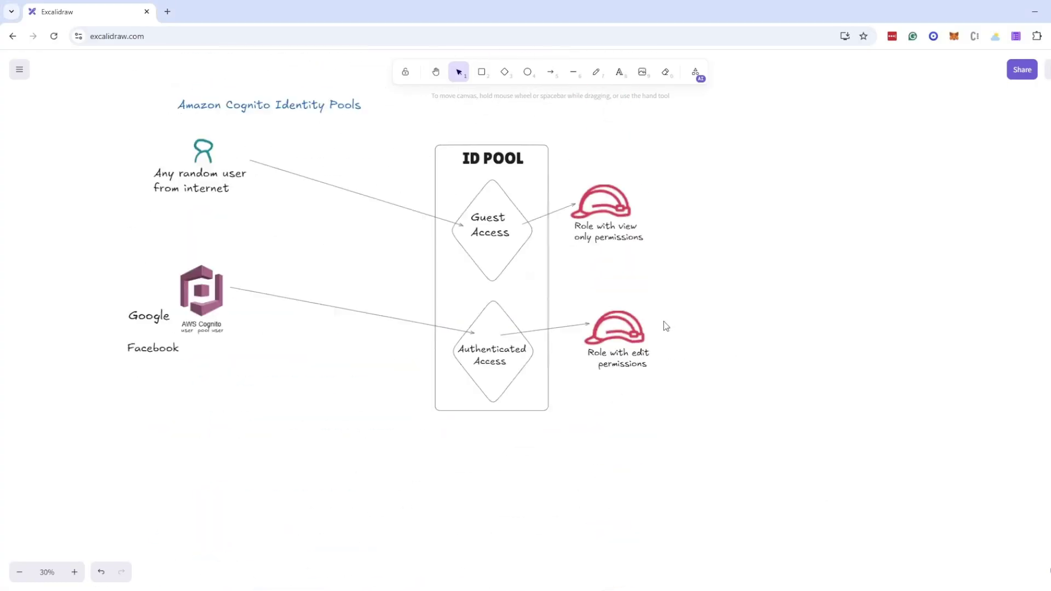
scroll(300, 417, up, 1)
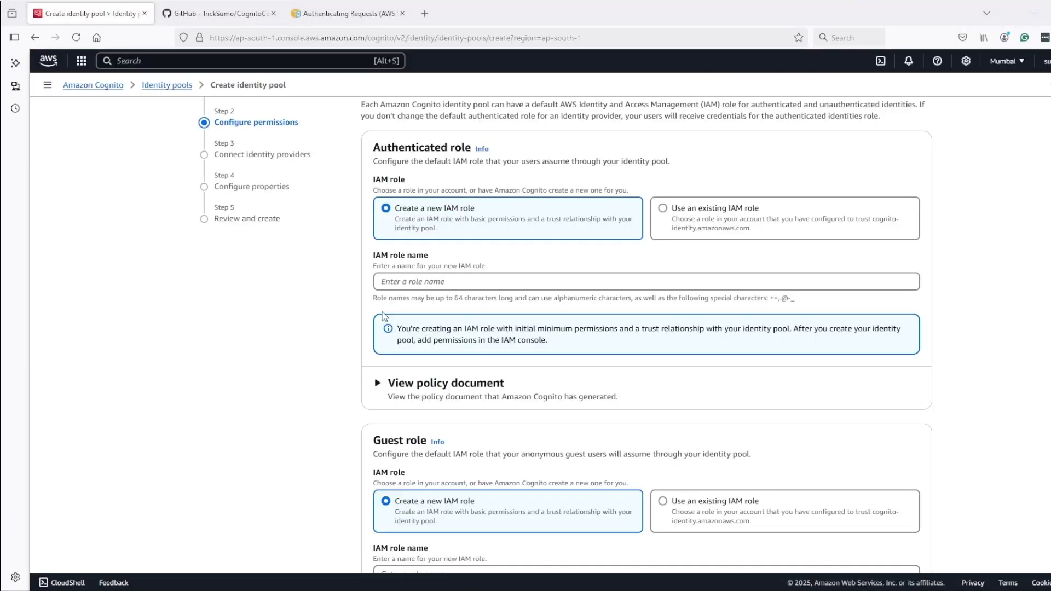
click(402, 283)
text(d)
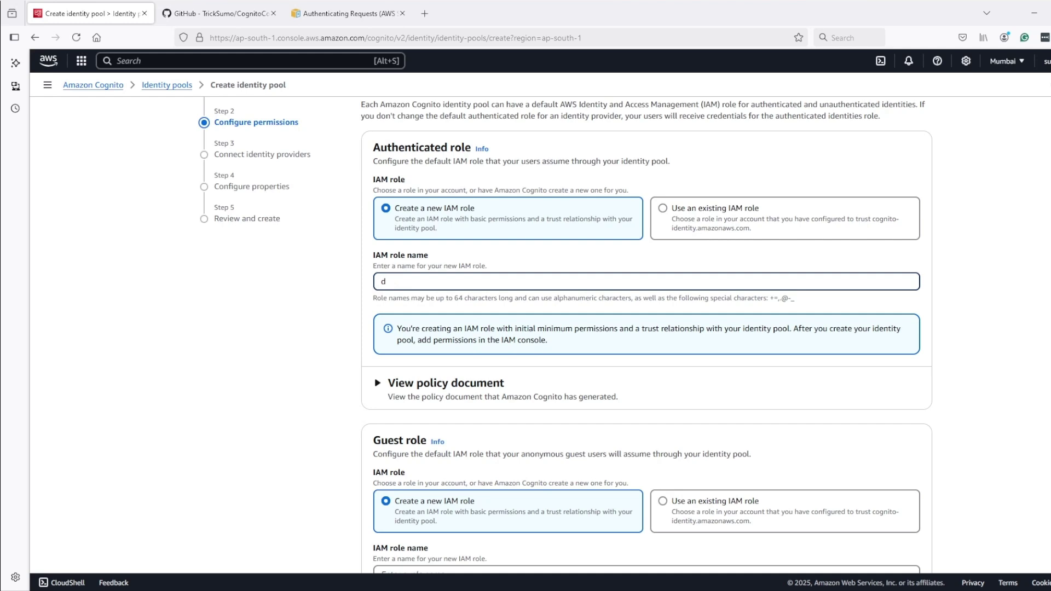
text(demoAuthRole)
Name the guest role demoGuestRole by pasting and editing, then show the authenticated role's policy document
drag(463, 279, 339, 279)
key(ctrl+c)
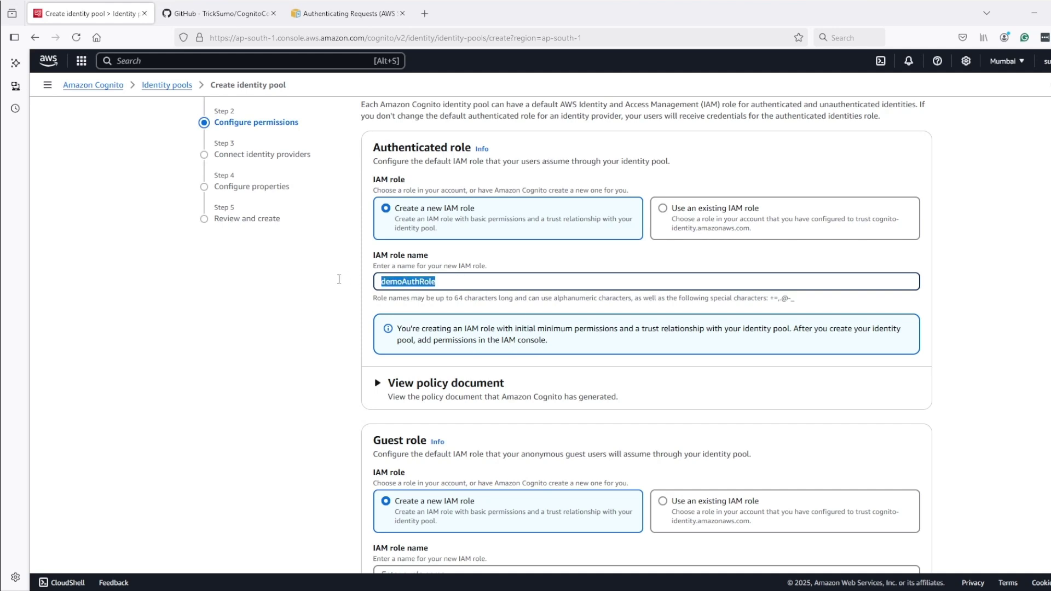
scroll(348, 402, down, 2)
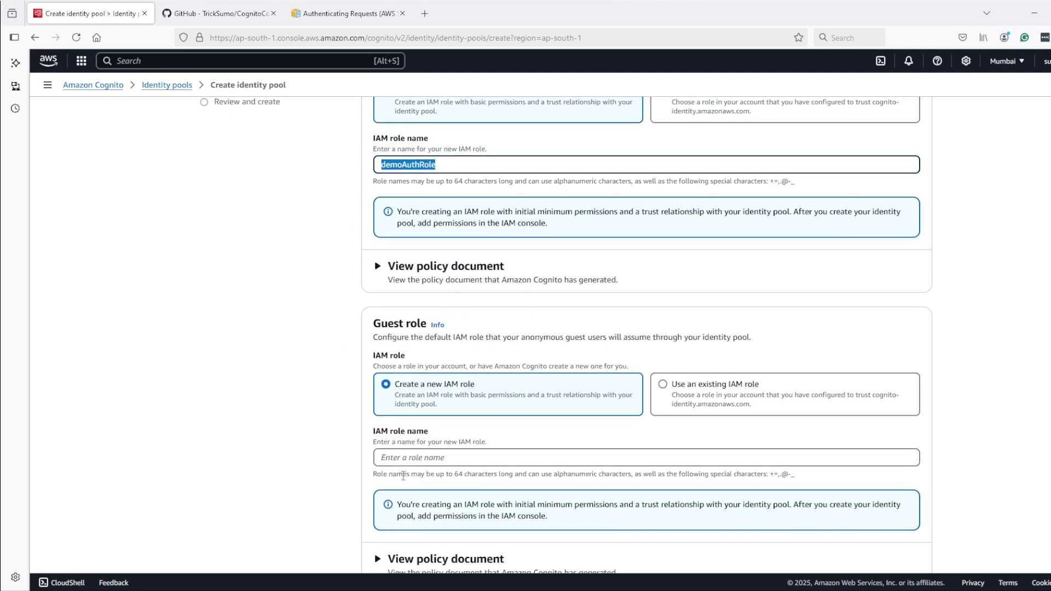
click(409, 457)
key(ctrl+v)
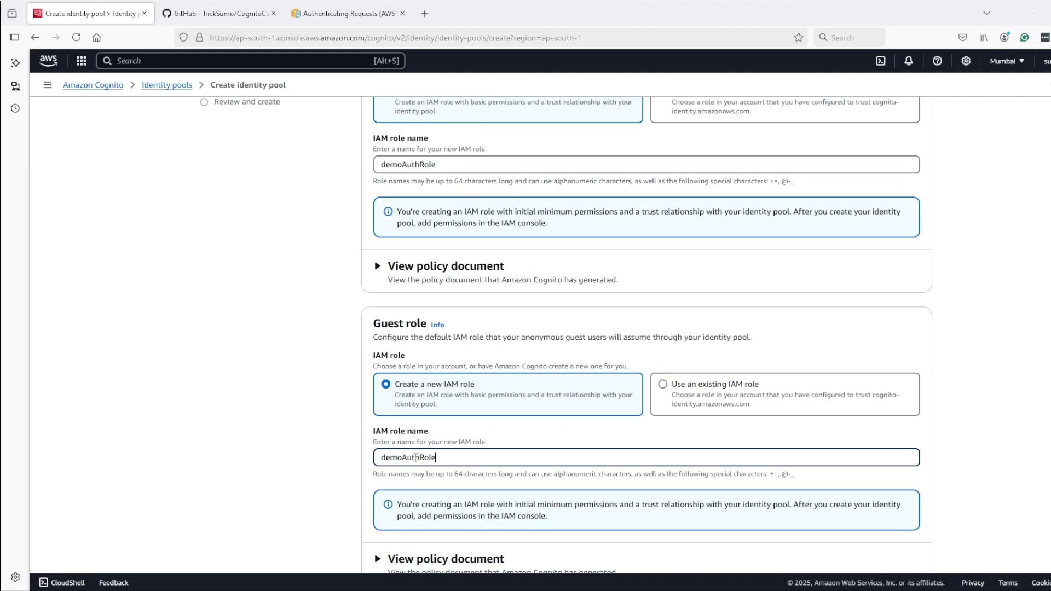
drag(418, 457, 402, 457)
text(Guest)
scroll(265, 424, up, 3)
click(377, 426)
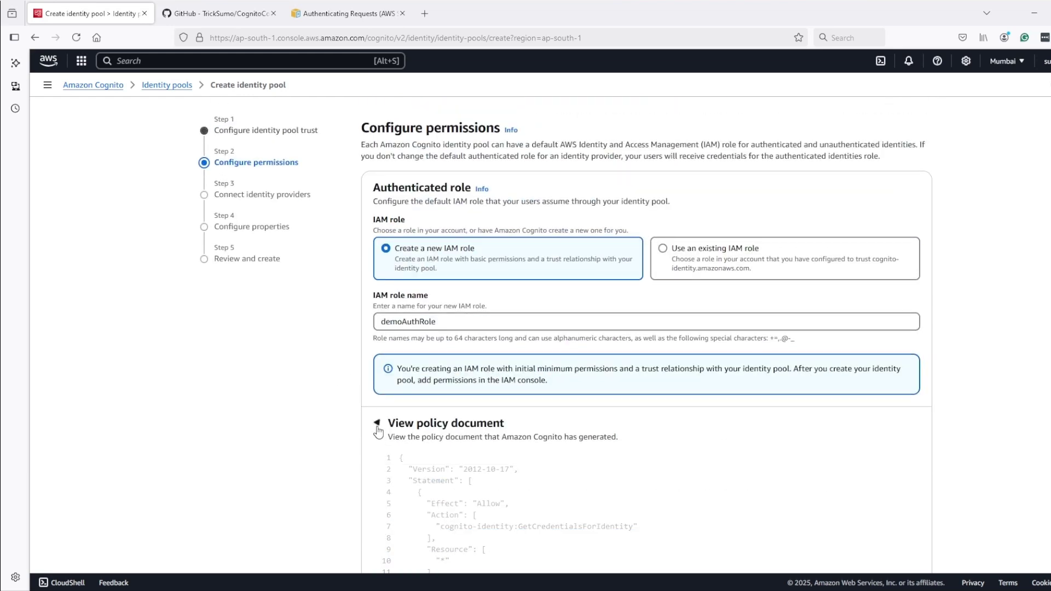
Review and then collapse the demoAuthRole policy document
scroll(458, 421, down, 3)
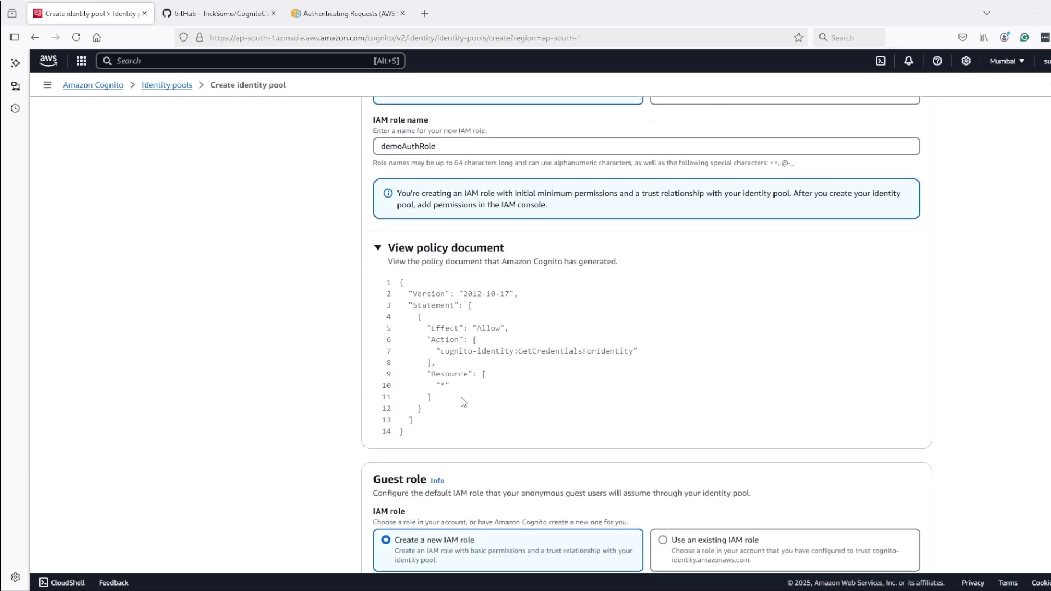
scroll(481, 341, up, 3)
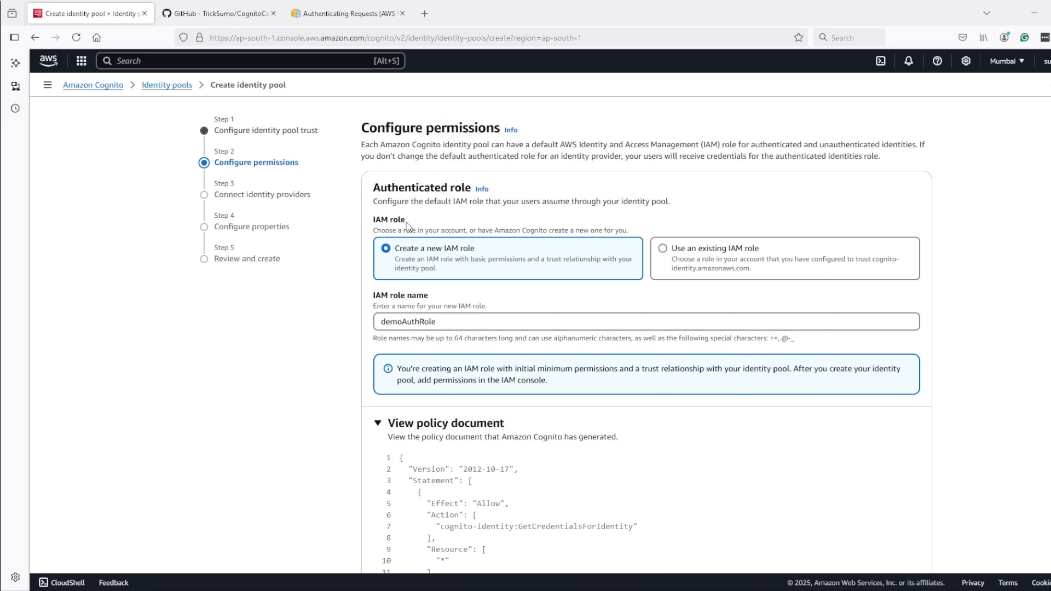
scroll(445, 368, down, 2)
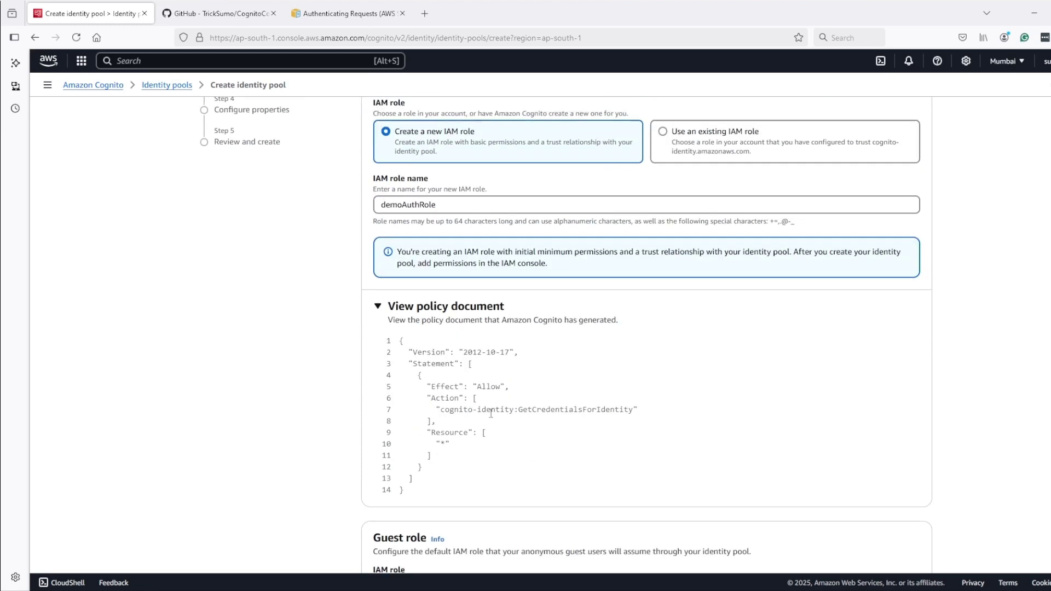
click(379, 311)
scroll(380, 311, down, 3)
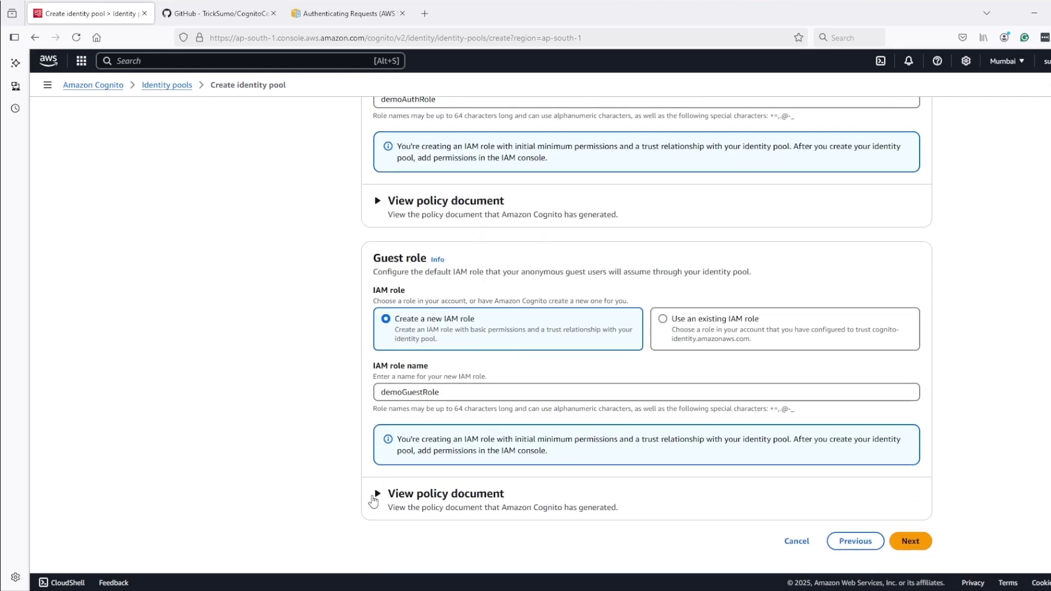
Inspect the demoGuestRole policy, highlighting the GetCredentialsForIdentity action, then collapse it
click(375, 494)
scroll(365, 492, down, 3)
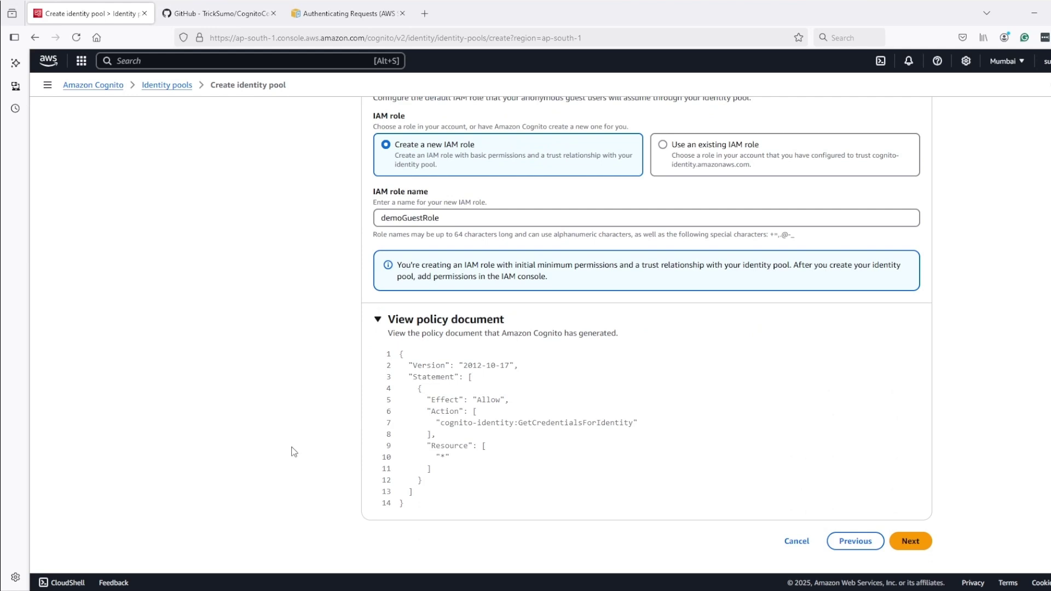
double_click(530, 424)
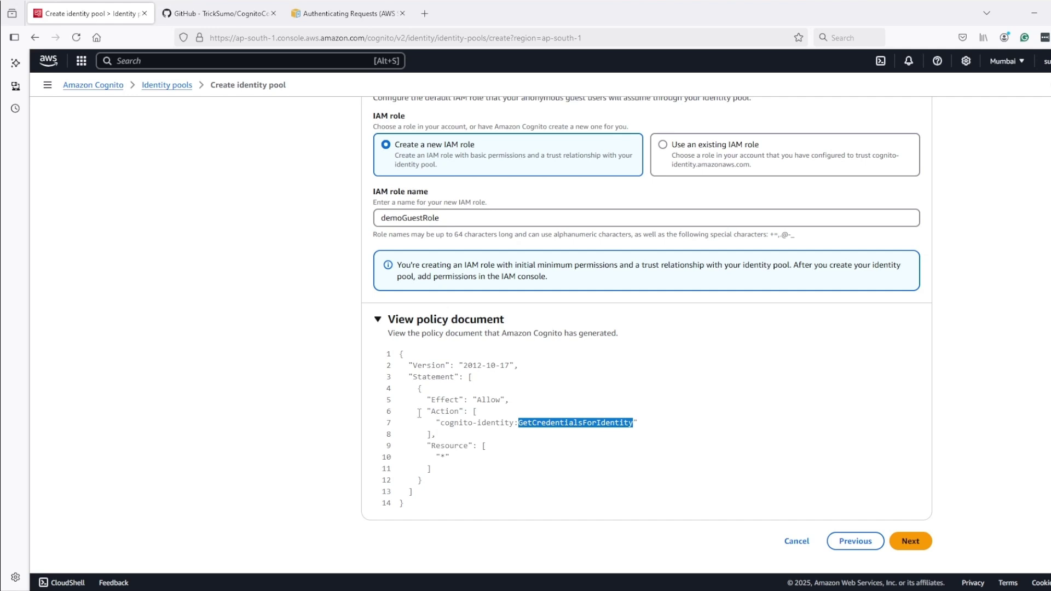
drag(418, 421, 638, 423)
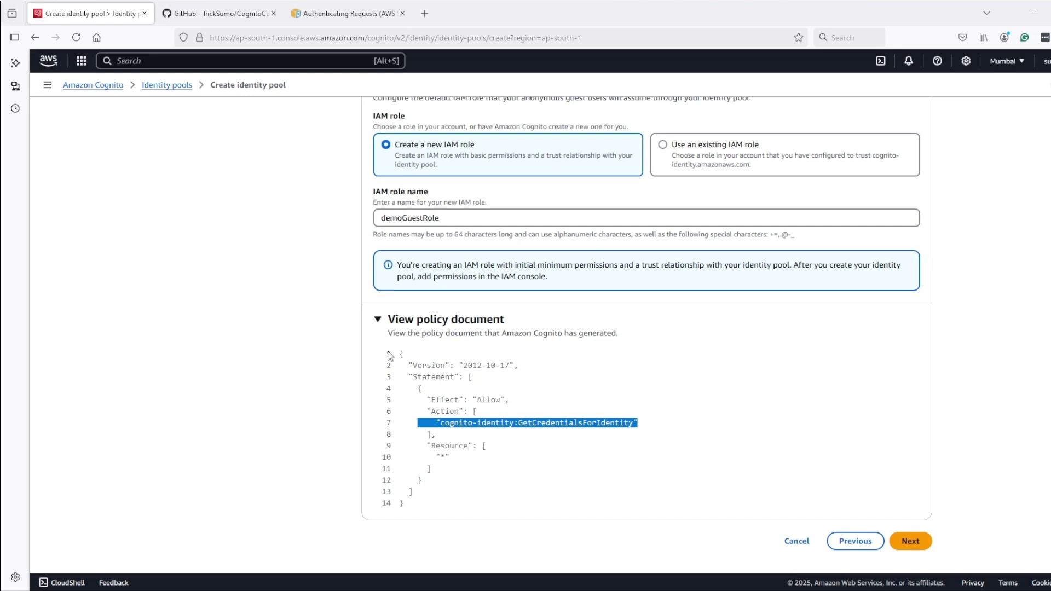
click(377, 321)
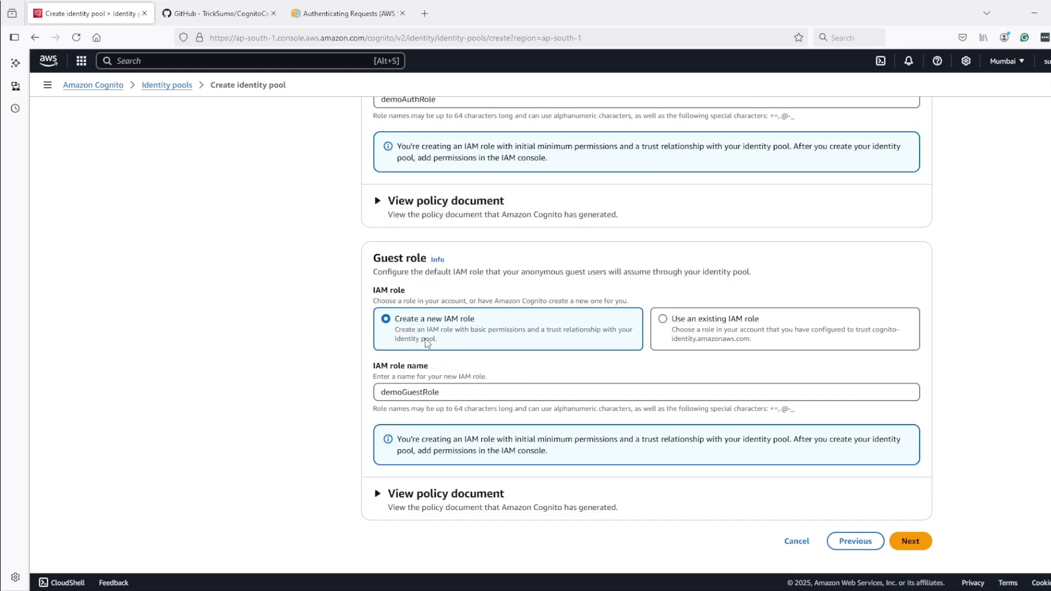
Reopen both role policy documents for review, then advance to Connect identity providers
scroll(760, 431, up, 4)
scroll(761, 434, down, 4)
scroll(553, 369, up, 1)
click(438, 266)
scroll(435, 469, down, 4)
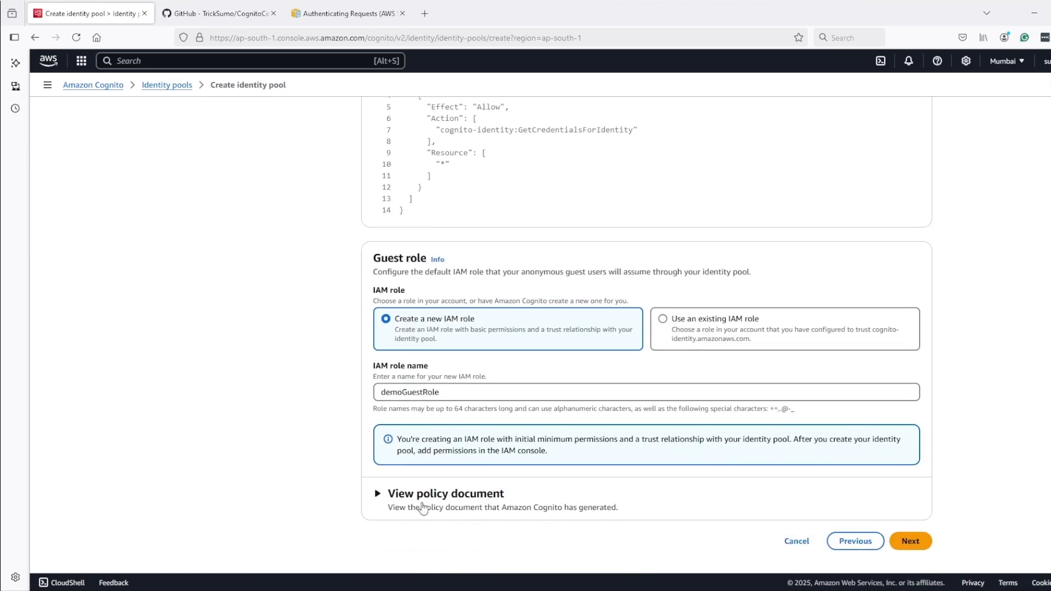
click(445, 492)
scroll(546, 401, up, 4)
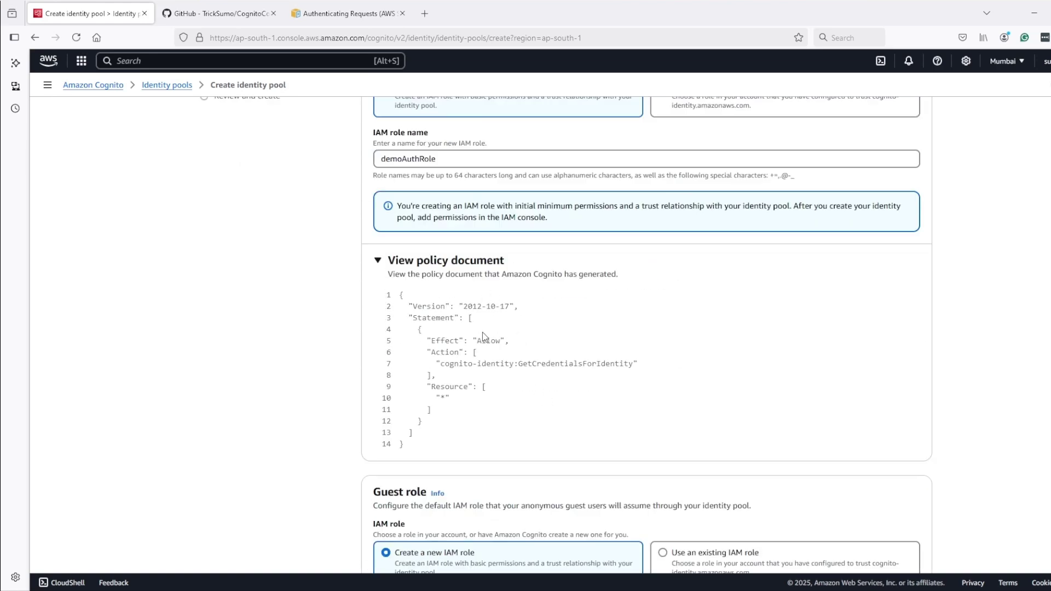
scroll(547, 316, up, 3)
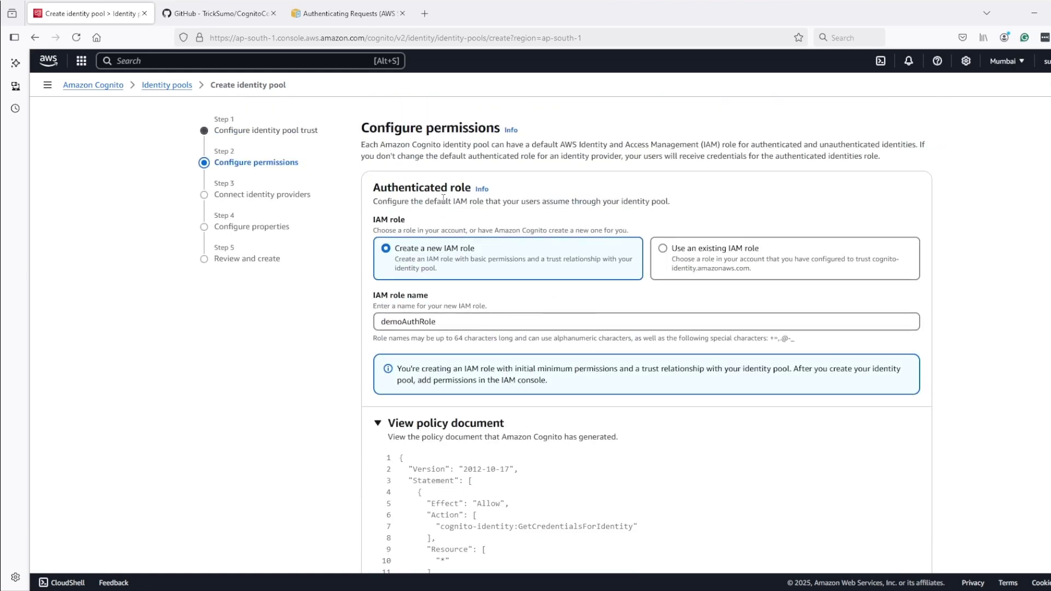
scroll(649, 368, down, 10)
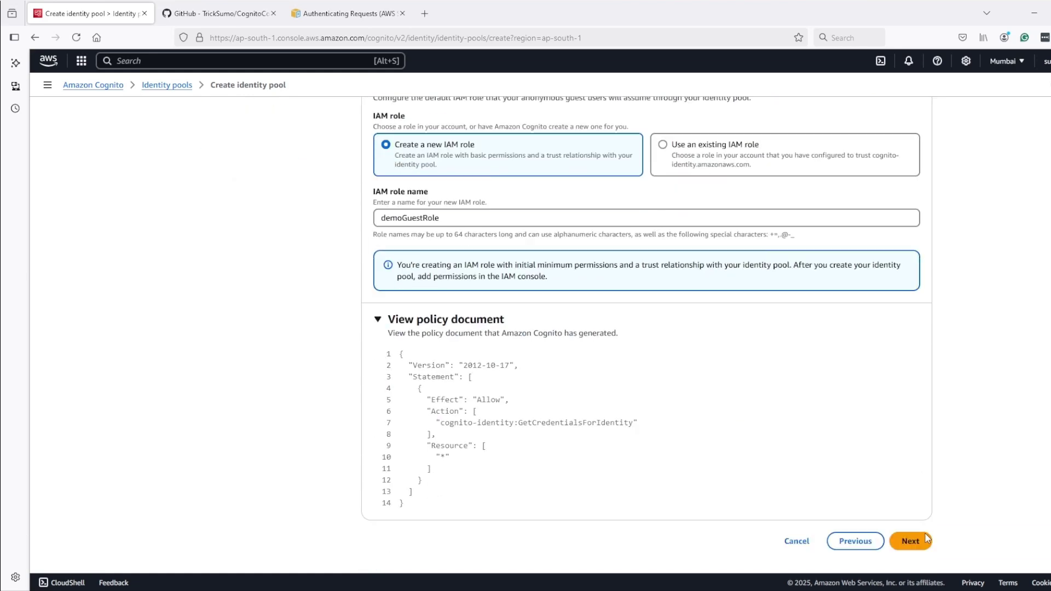
click(910, 539)
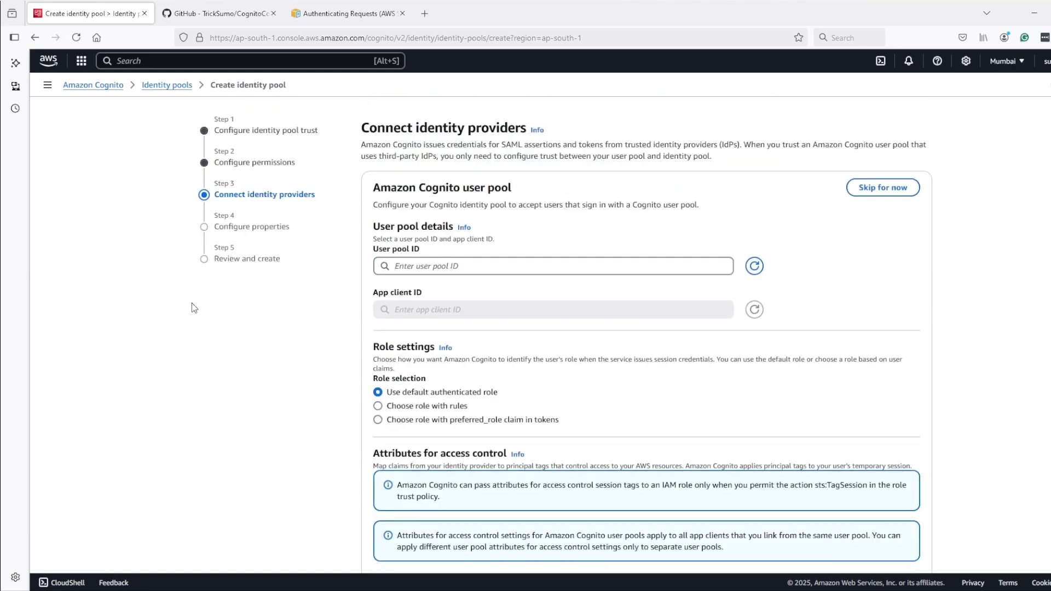
Check the linkable user pools, then start a new user pool from Cognito in a new tab
click(412, 268)
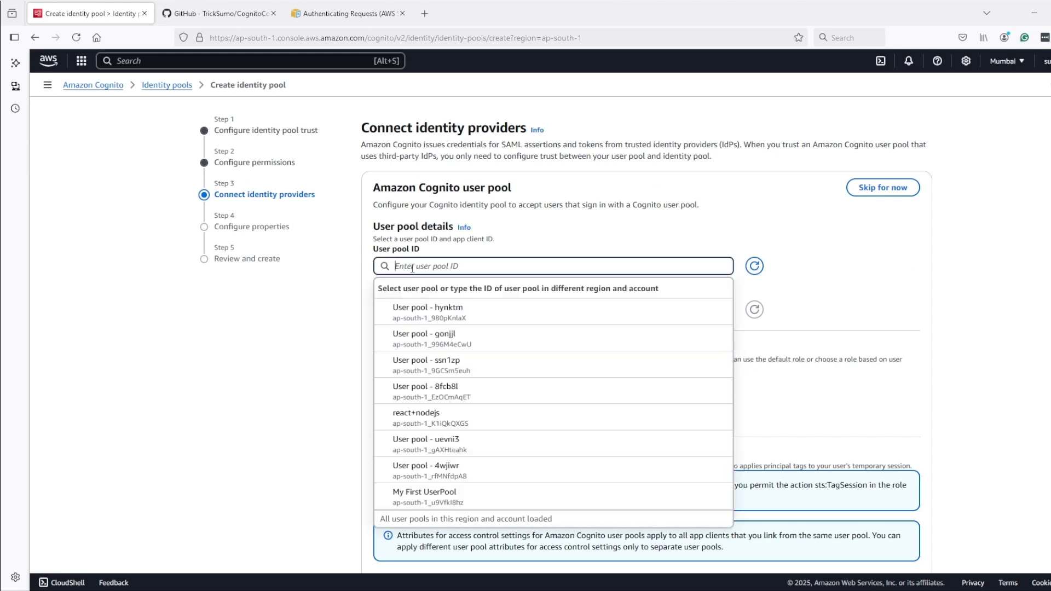
click(309, 305)
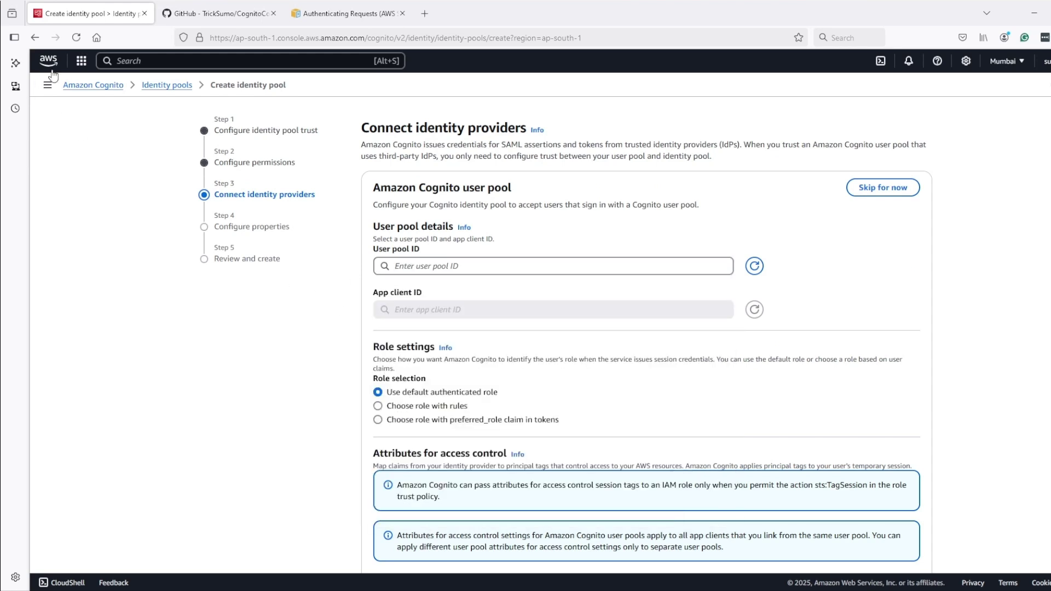
middle_click(83, 86)
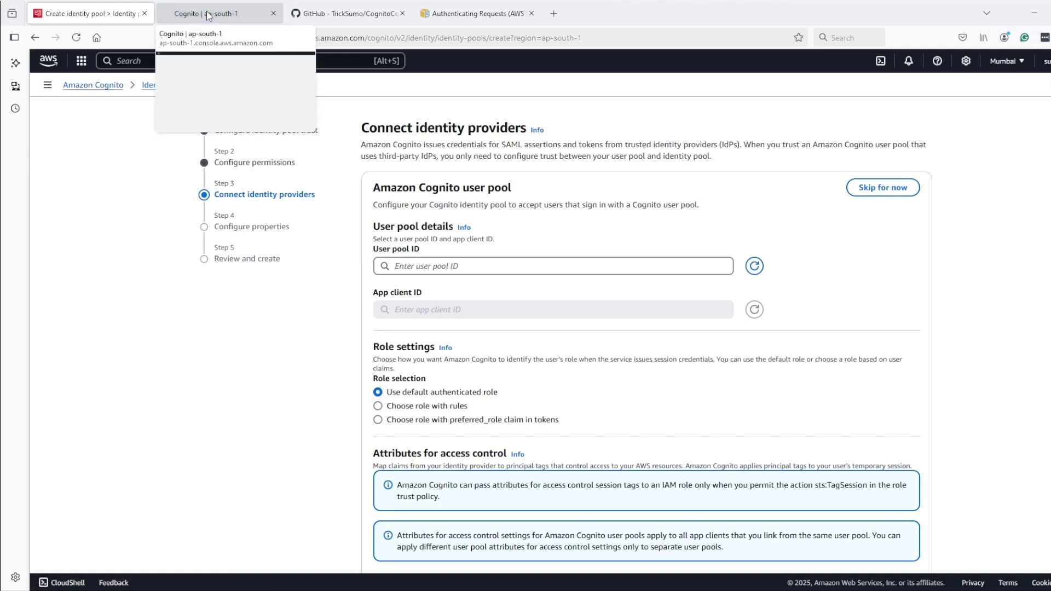
click(208, 14)
click(76, 144)
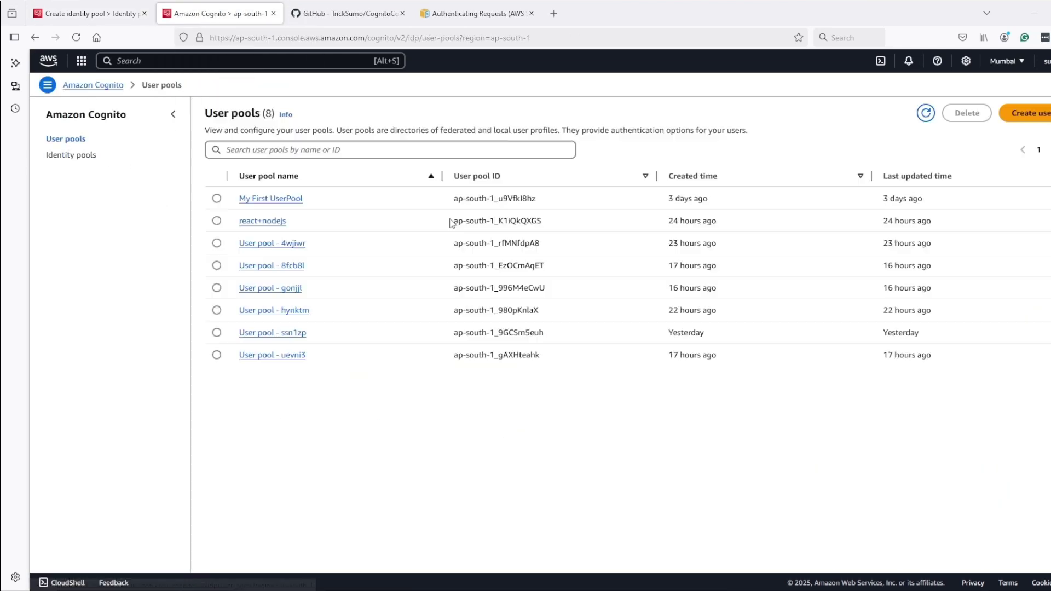
click(1023, 111)
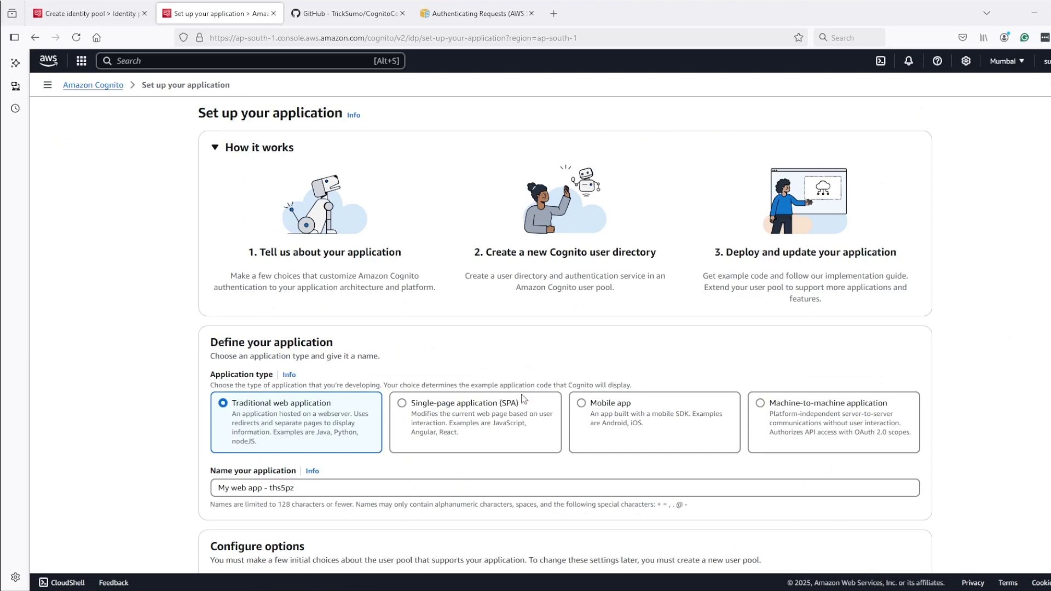
Choose the single-page application type with email sign-in and email required at sign-up
click(480, 414)
scroll(415, 400, down, 6)
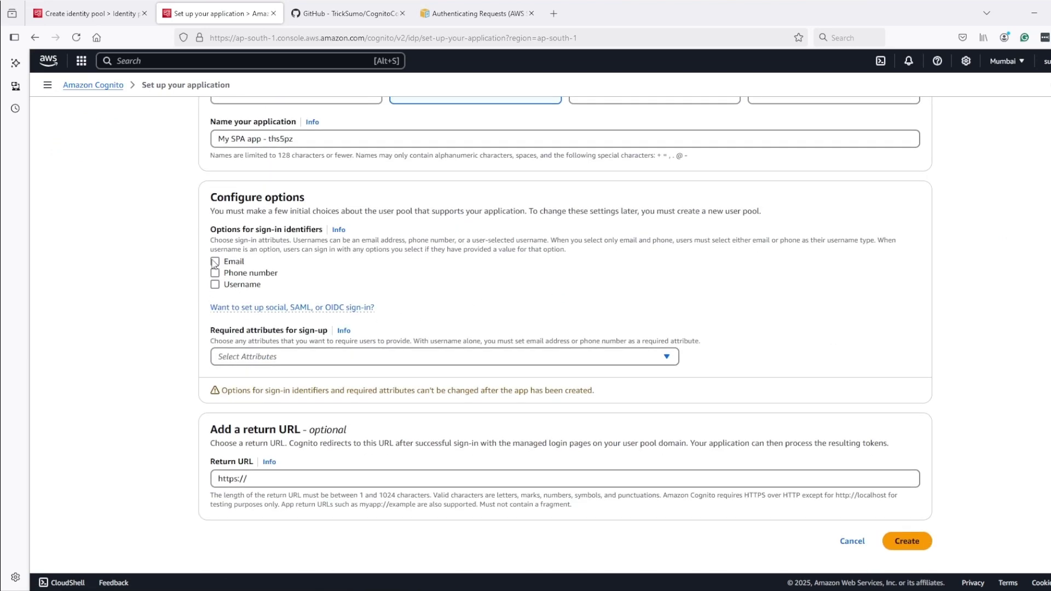
click(215, 261)
click(243, 356)
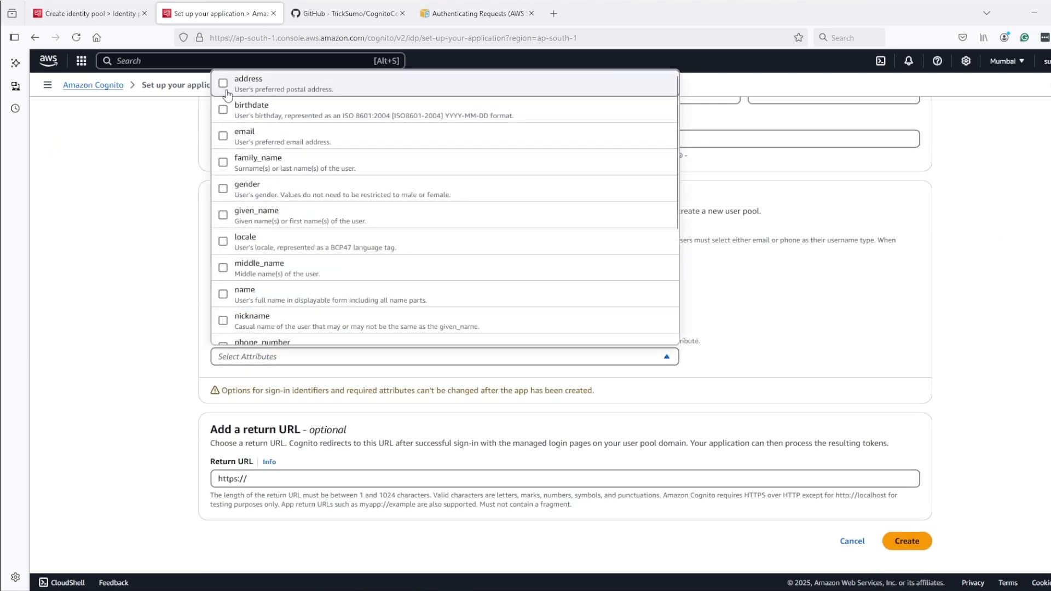
click(224, 136)
click(348, 398)
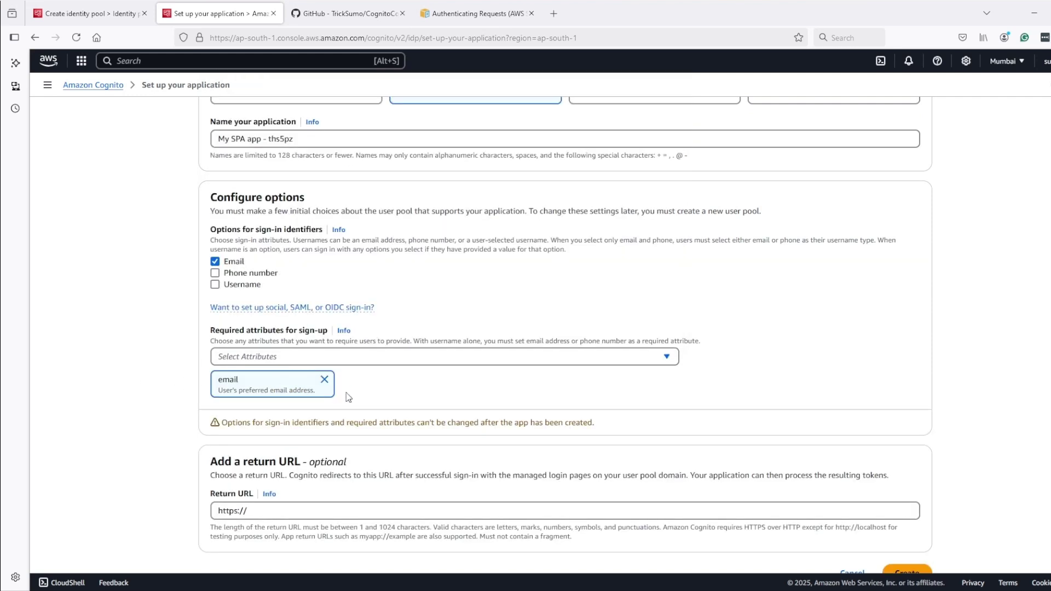
scroll(268, 479, down, 1)
triple_click(341, 480)
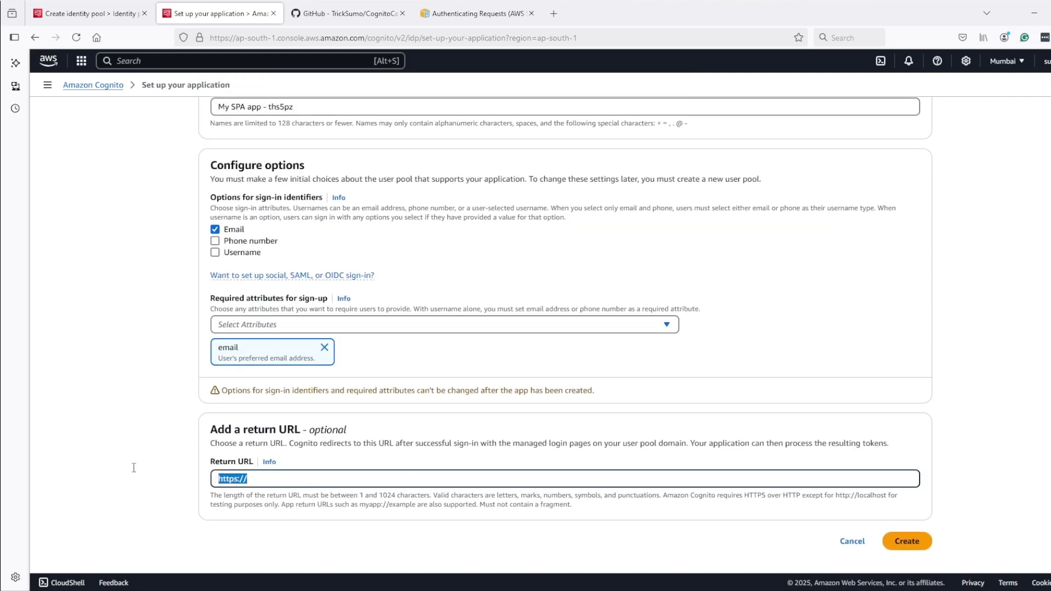
key(BackSpace)
click(720, 543)
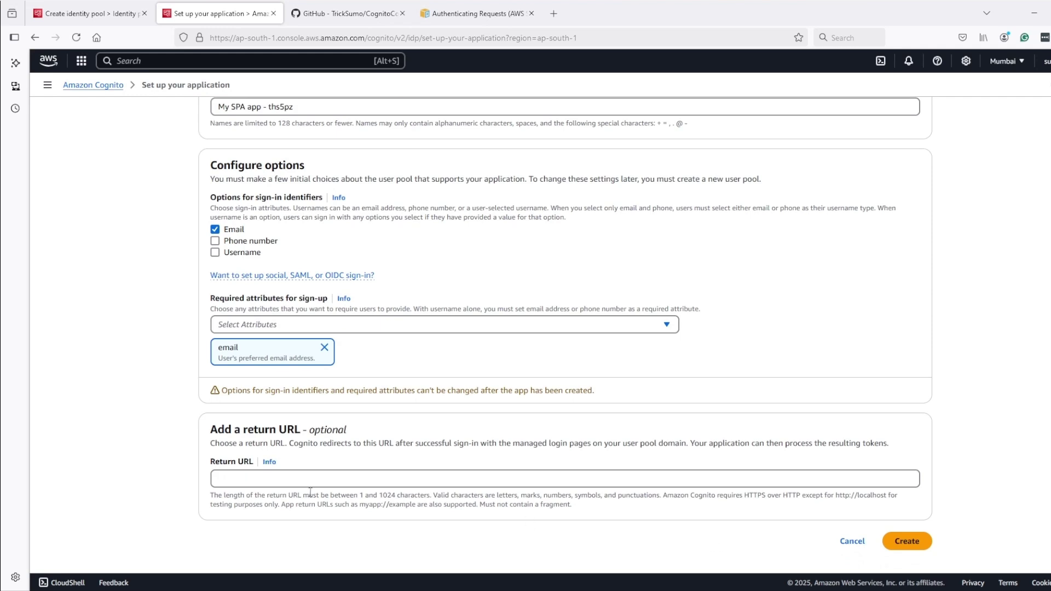
click(285, 477)
text(ht)
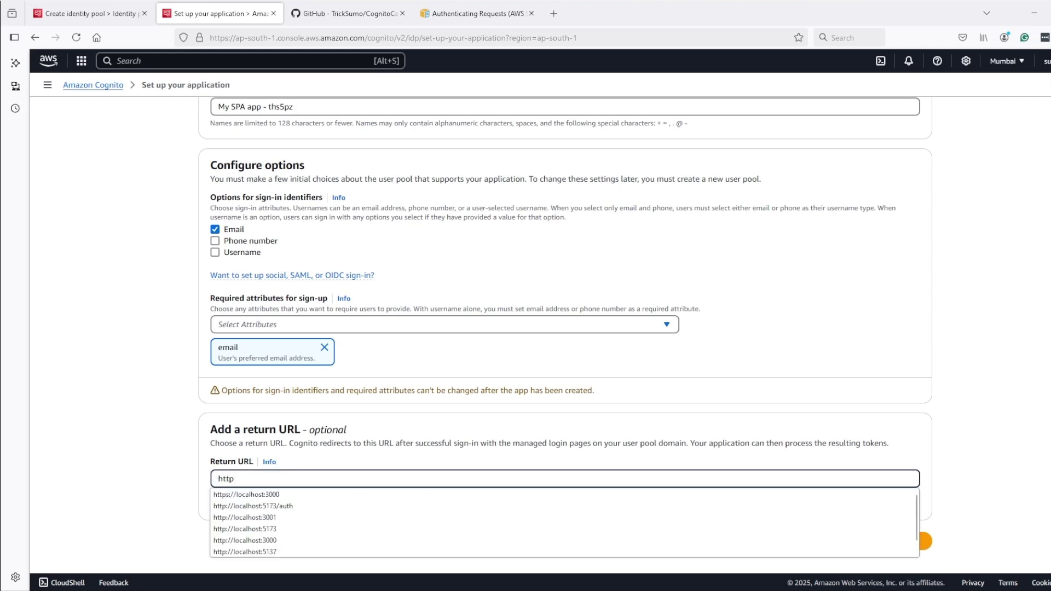
text(tp)
click(219, 492)
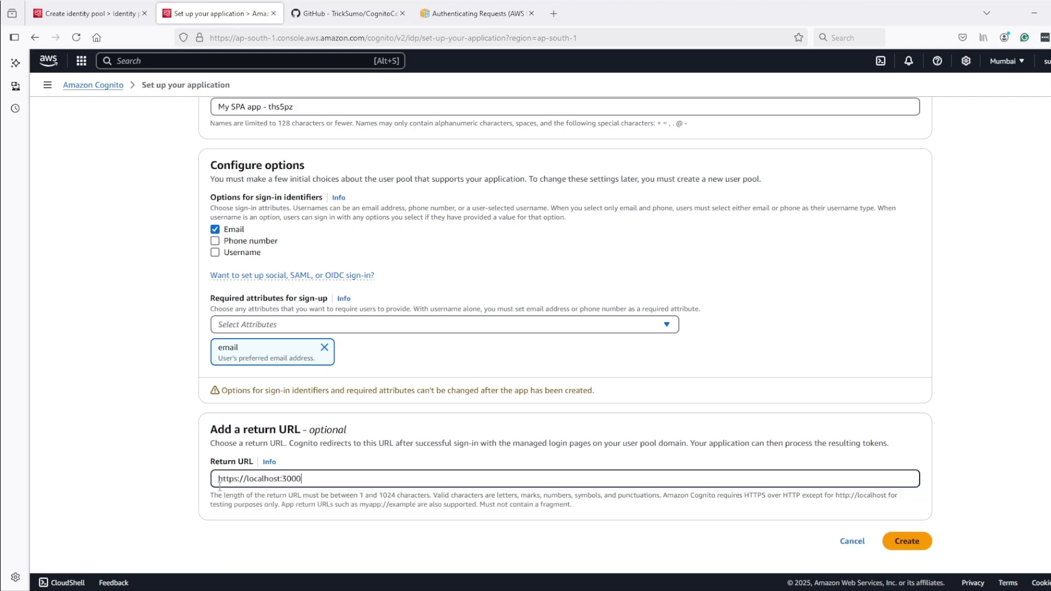
click(906, 540)
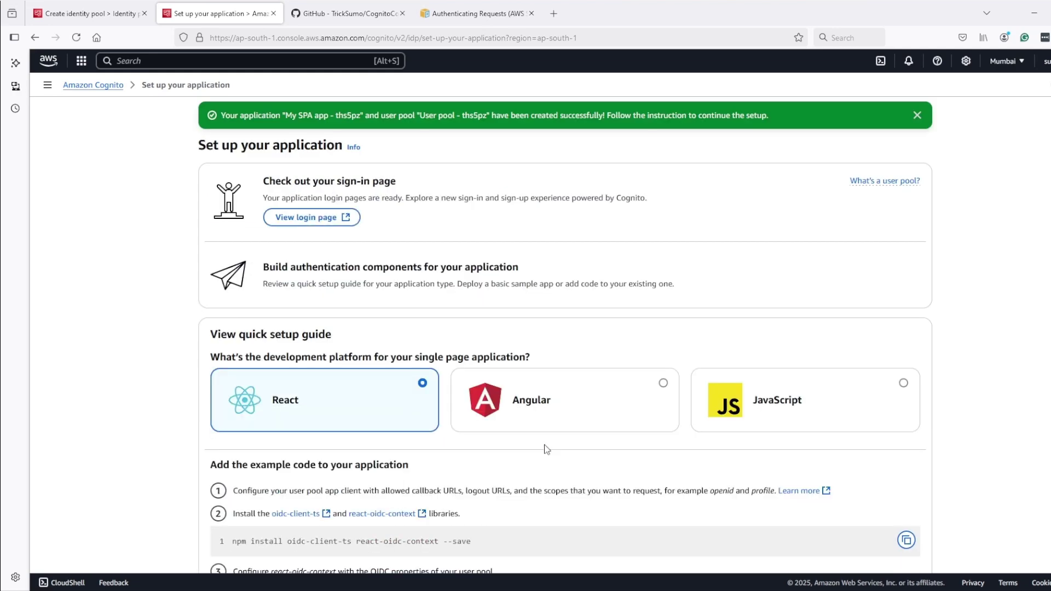
Open the managed login pages settings of the My SPA app - ths5pz client for editing
scroll(545, 450, down, 20)
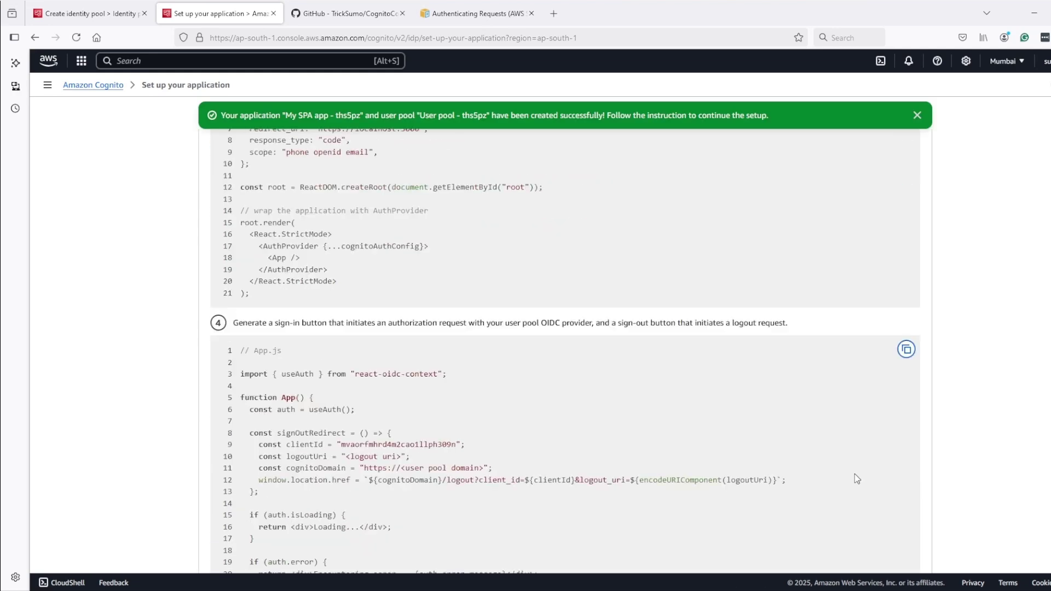
click(870, 541)
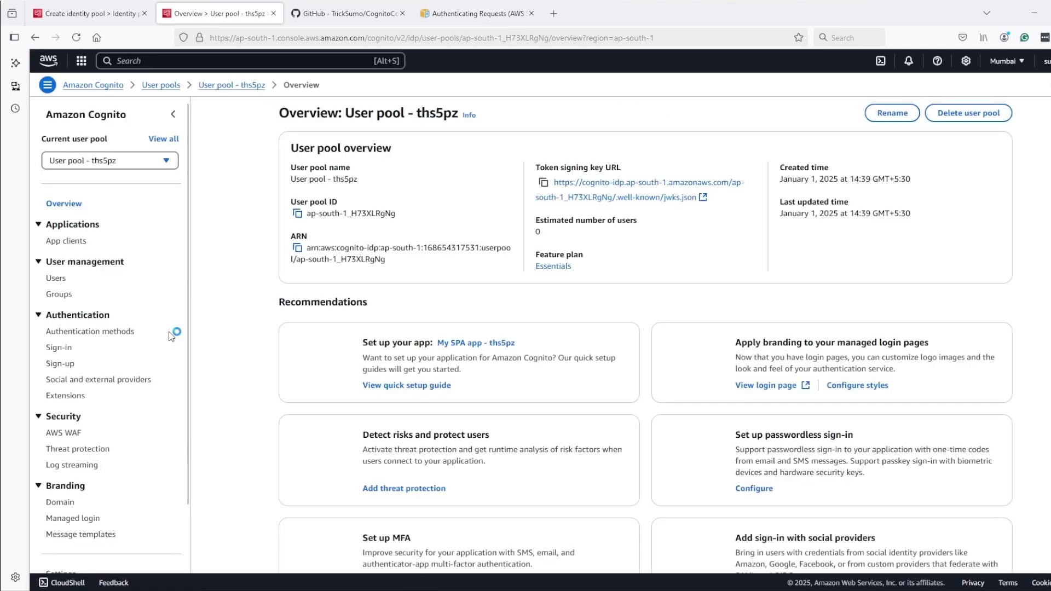
click(58, 240)
click(343, 230)
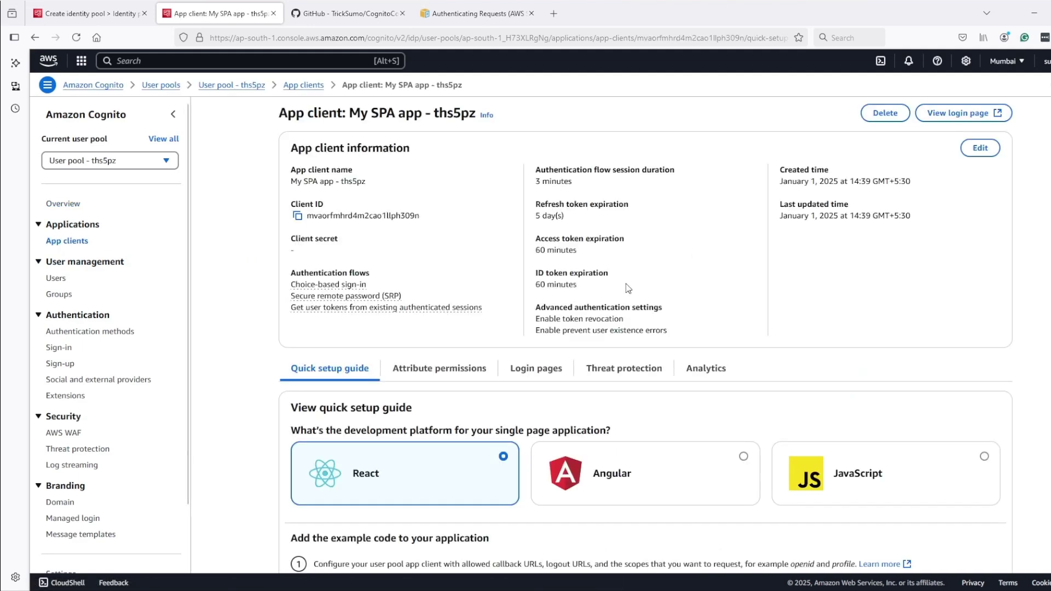
click(536, 369)
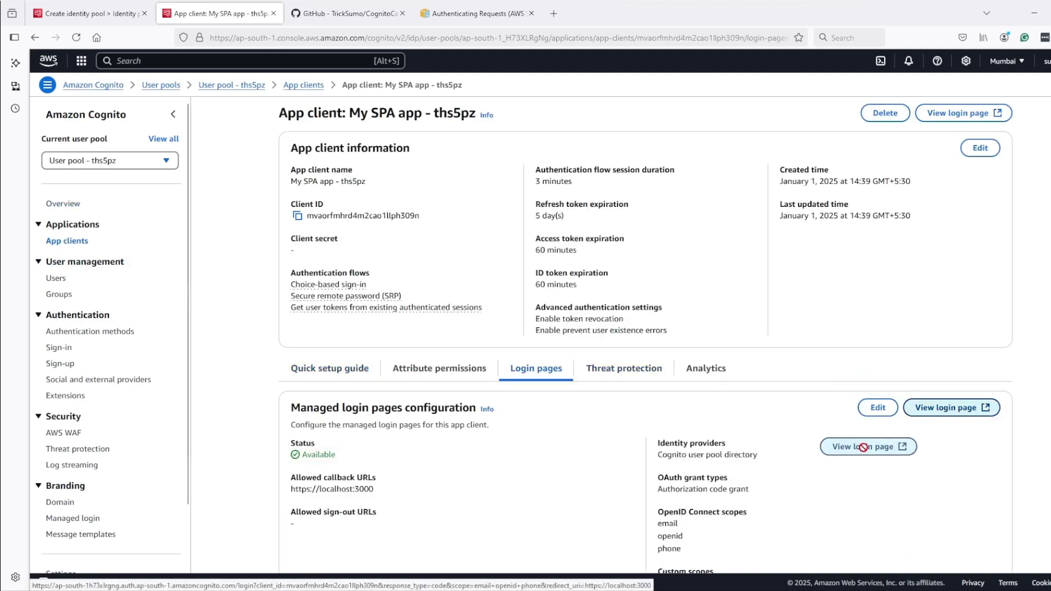
click(877, 407)
scroll(325, 324, down, 3)
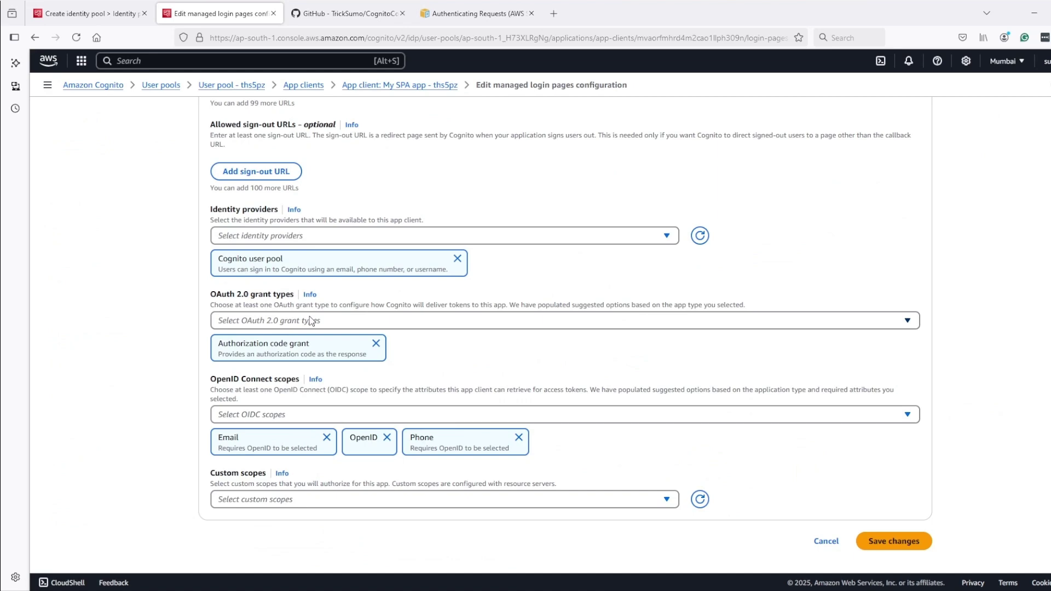
Add the Implicit grant OAuth type, save, select the client ID, and return to Overview
click(310, 320)
click(259, 368)
scroll(931, 536, down, 1)
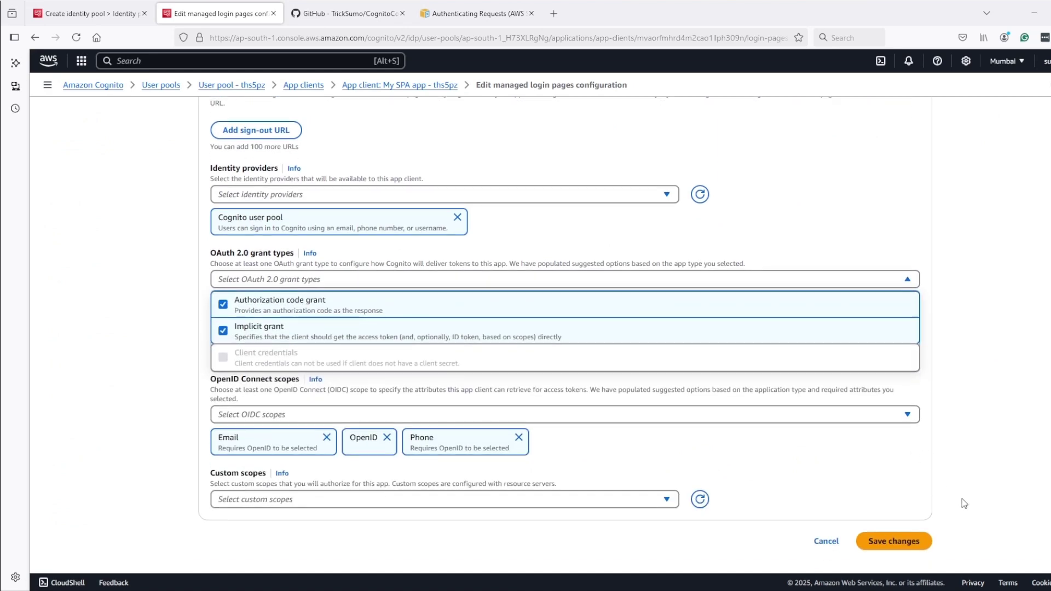
click(963, 503)
click(893, 541)
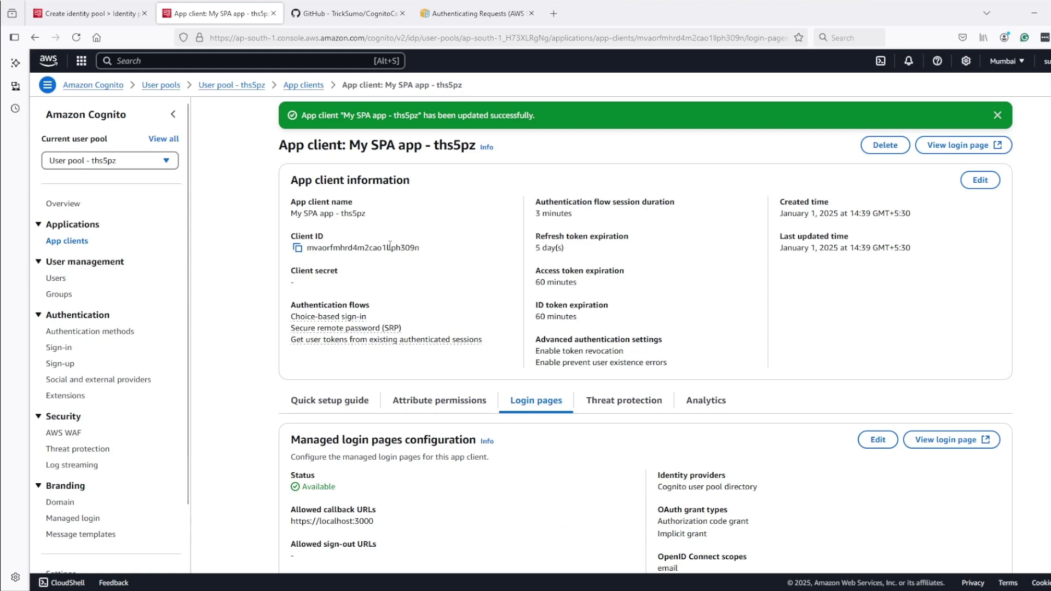
drag(427, 250, 313, 252)
click(70, 206)
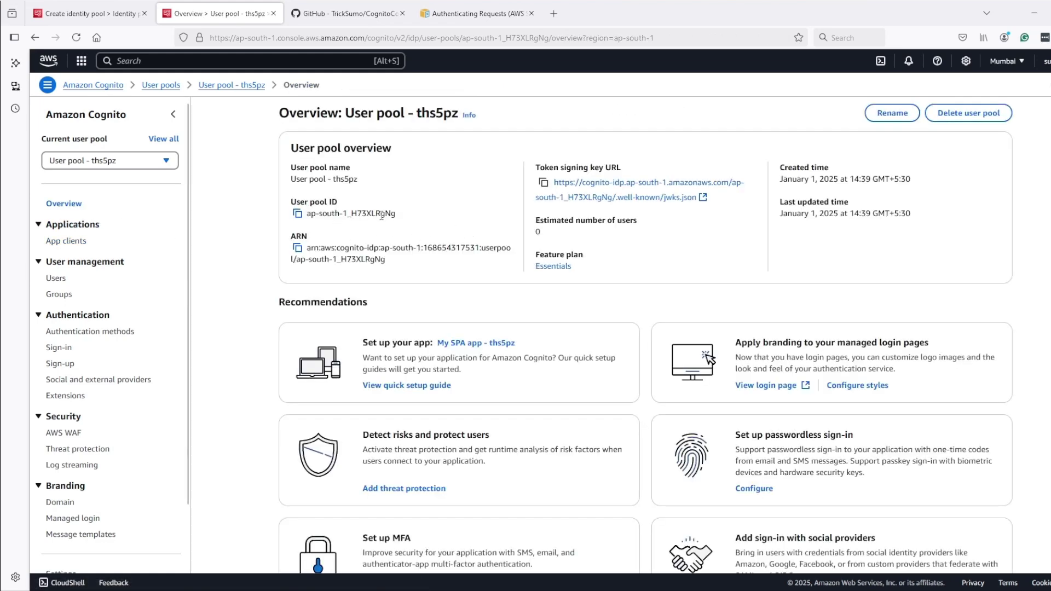
Back in the identity pool wizard, refresh the user pool list to find the new pool
click(104, 16)
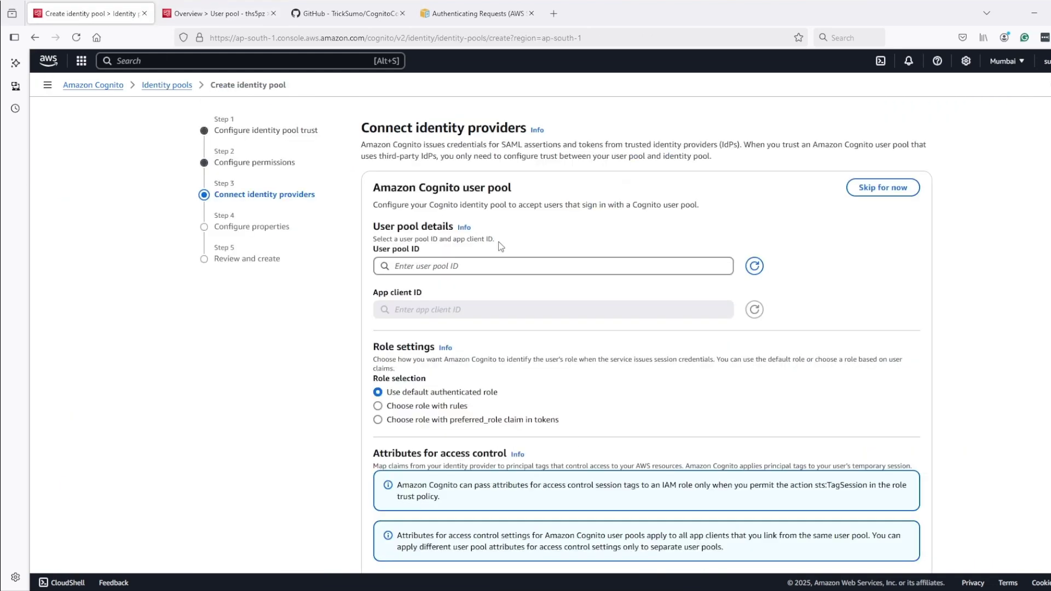
click(479, 264)
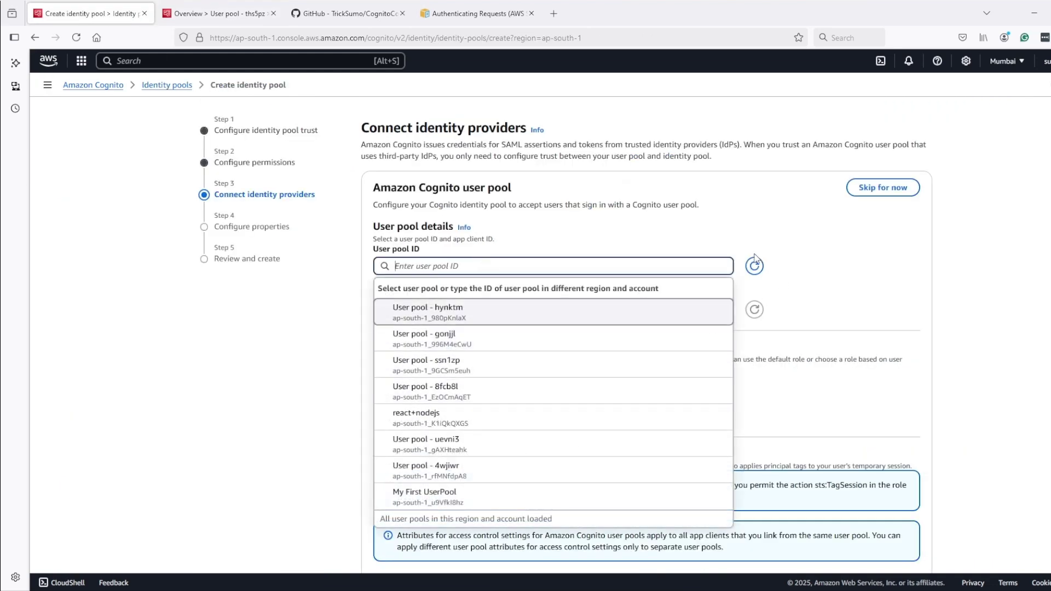
click(754, 266)
click(644, 266)
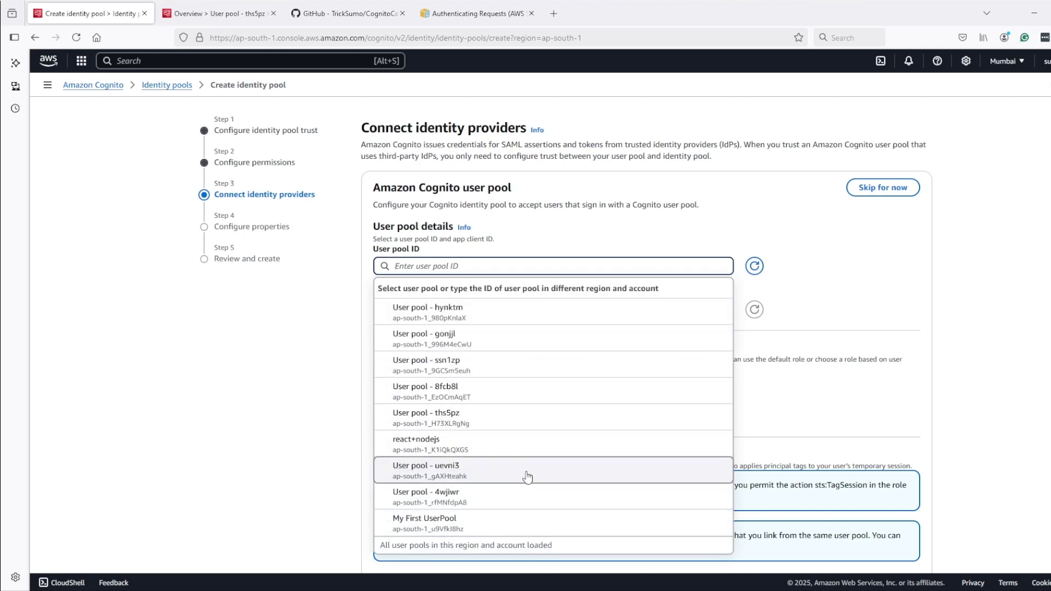
scroll(530, 476, down, 2)
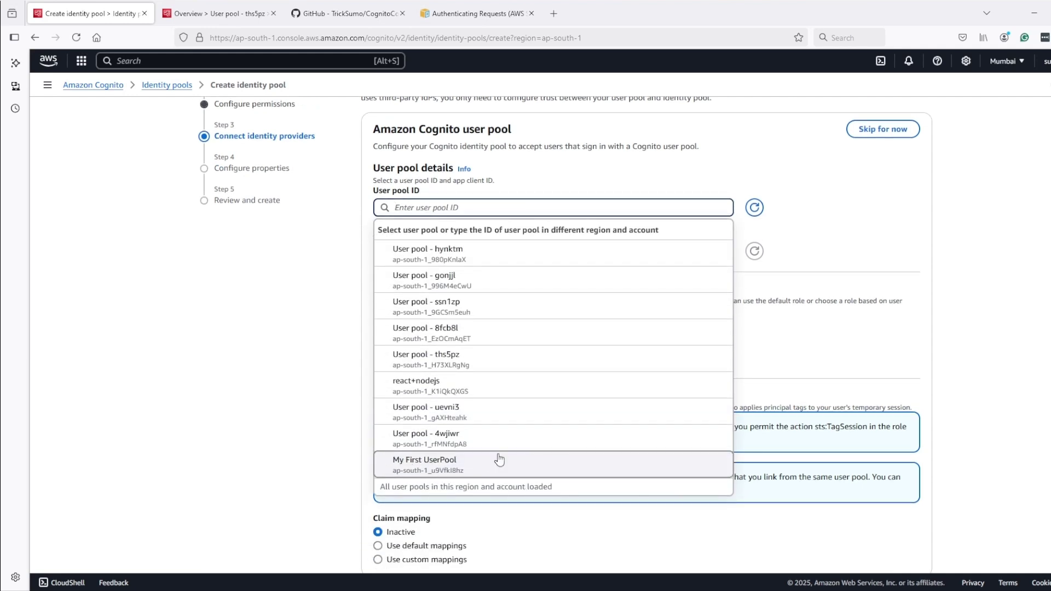
scroll(391, 446, up, 2)
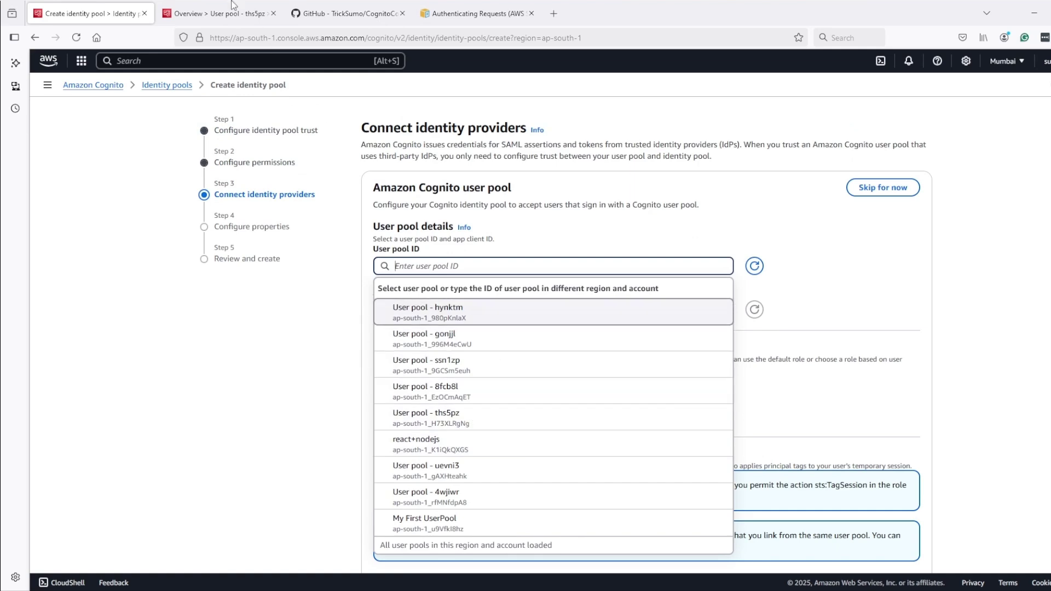
Paste the copied ths5pz user pool ID, pick that pool, and choose the My SPA app client
click(216, 13)
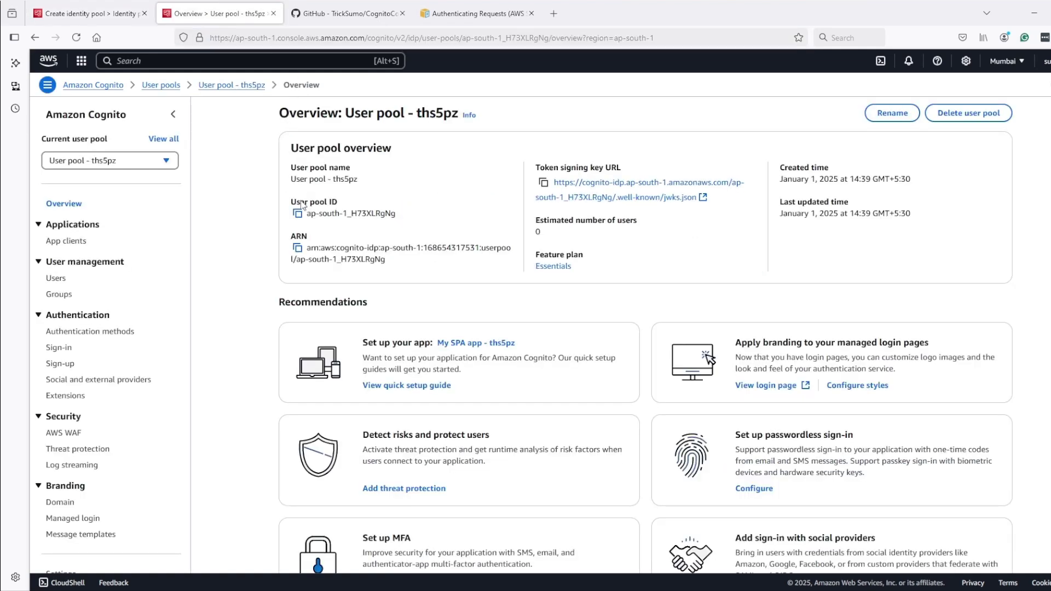
click(300, 214)
click(88, 13)
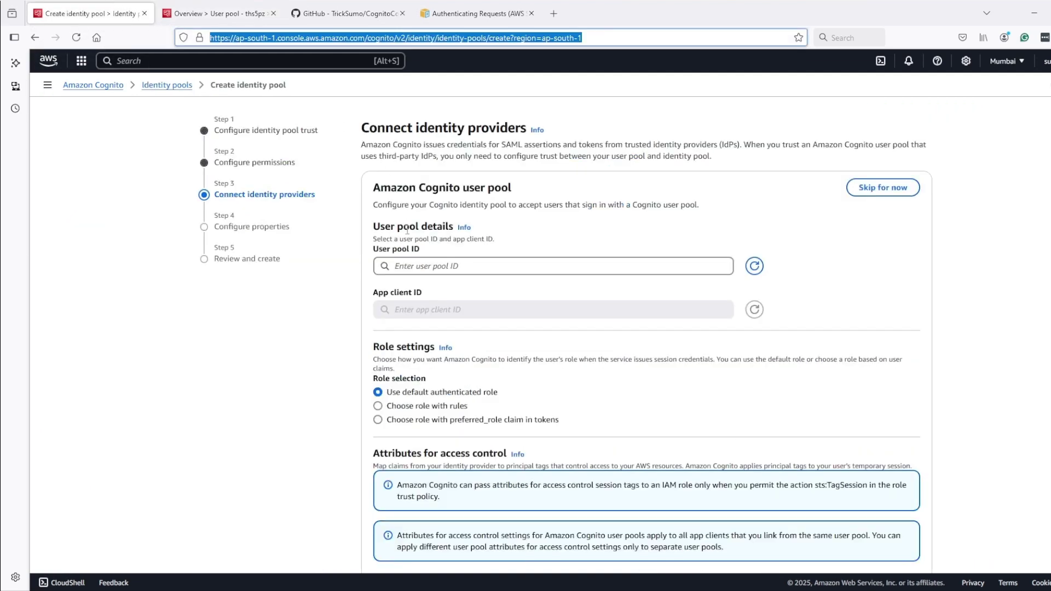
click(415, 267)
key(ctrl+v)
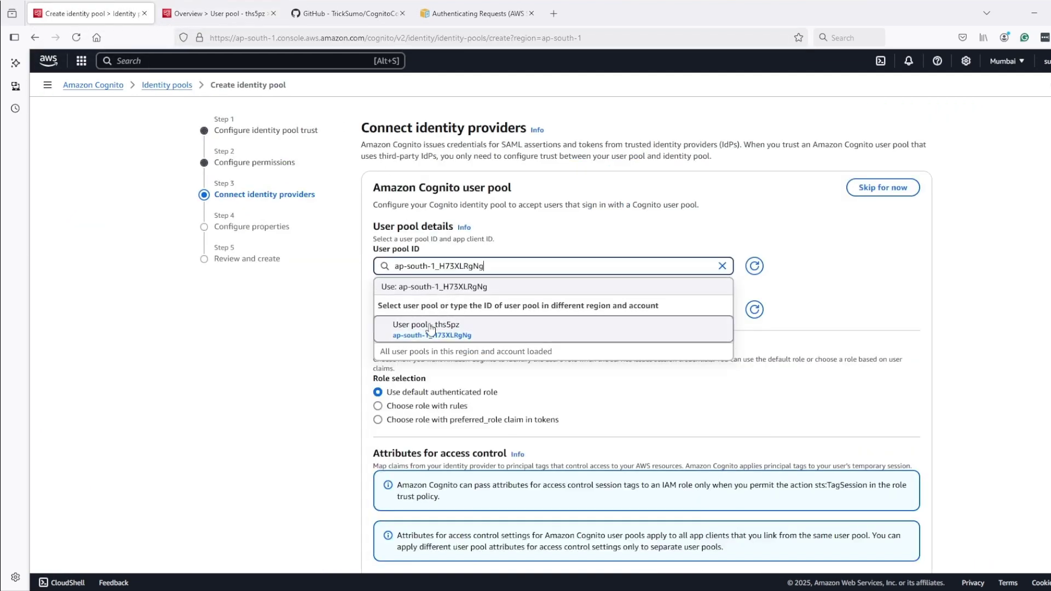
click(439, 327)
click(447, 310)
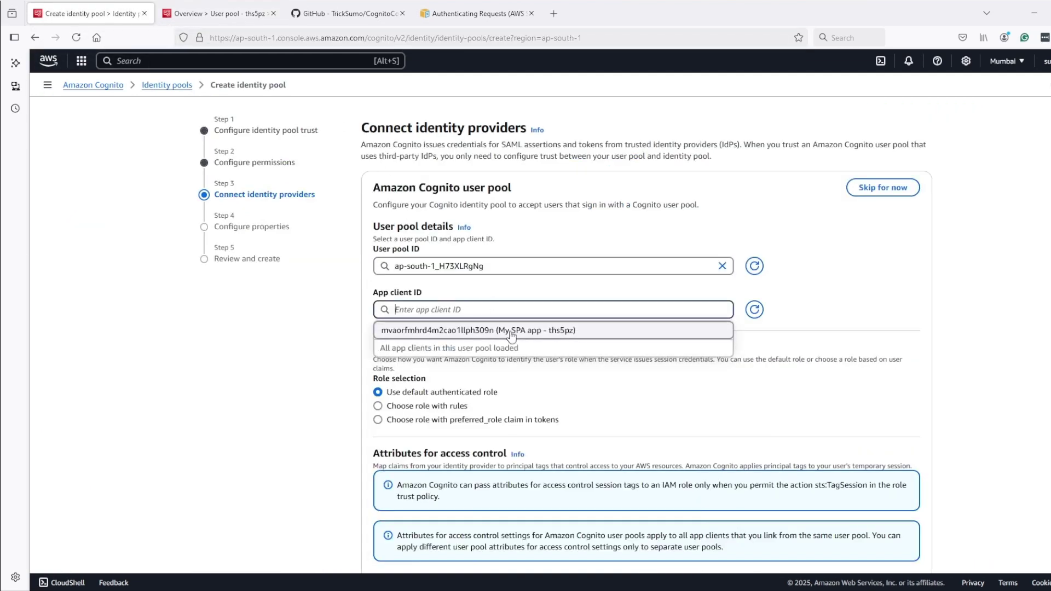
click(446, 332)
scroll(478, 321, down, 2)
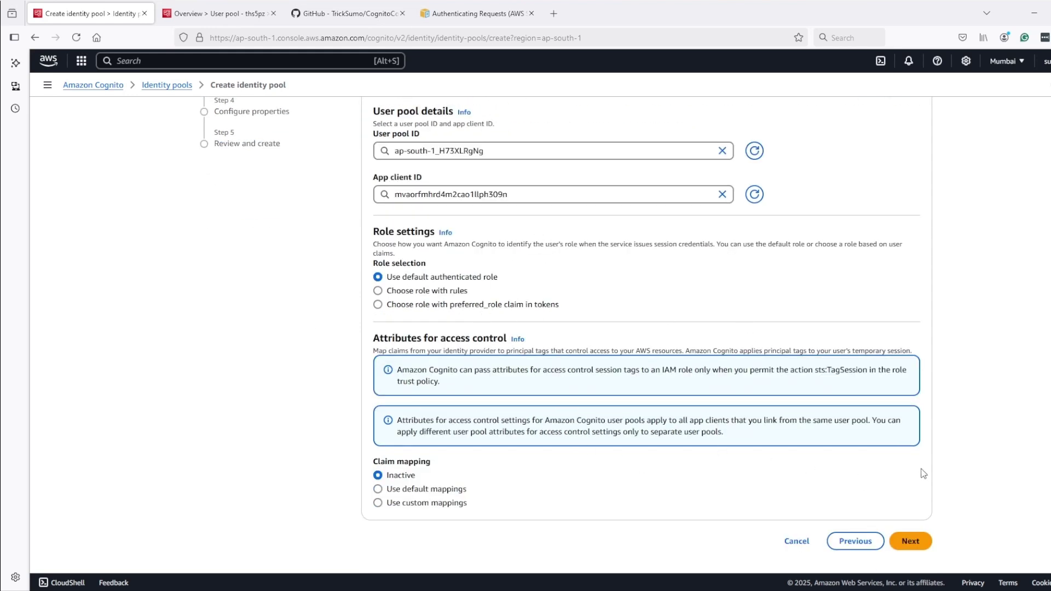
Name the identity pool 'My First ID Pool', review the settings, and create it
click(912, 543)
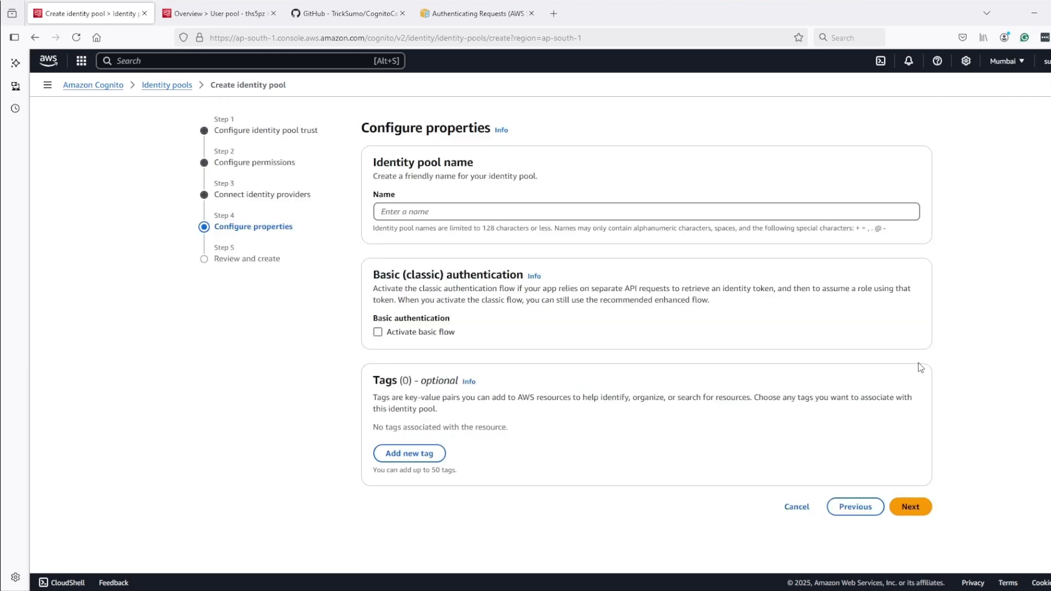
click(448, 211)
text(My First IDD Pool)
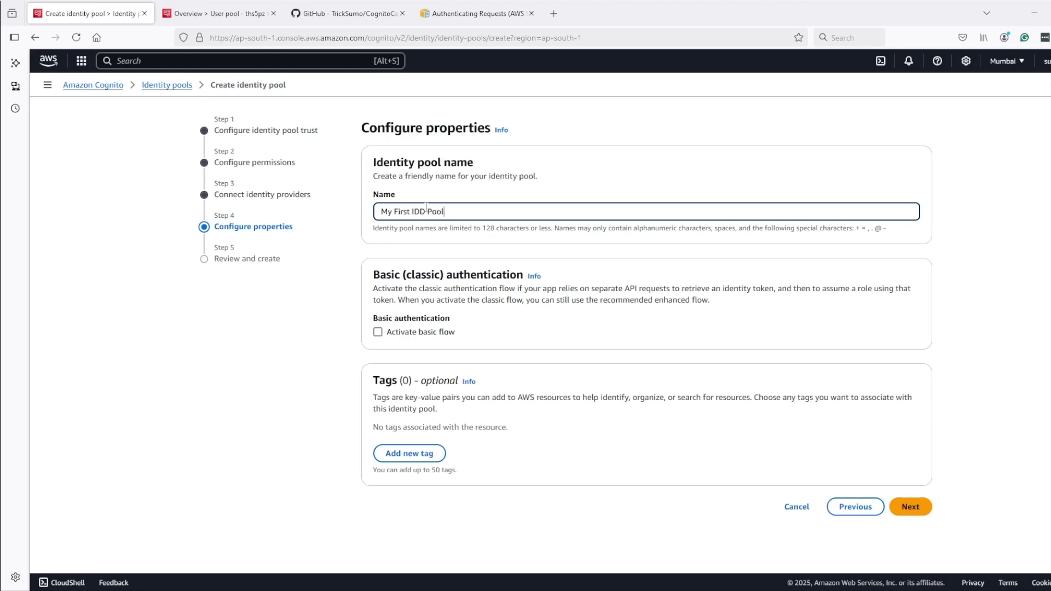
key(BackSpace)
click(913, 508)
scroll(847, 468, down, 5)
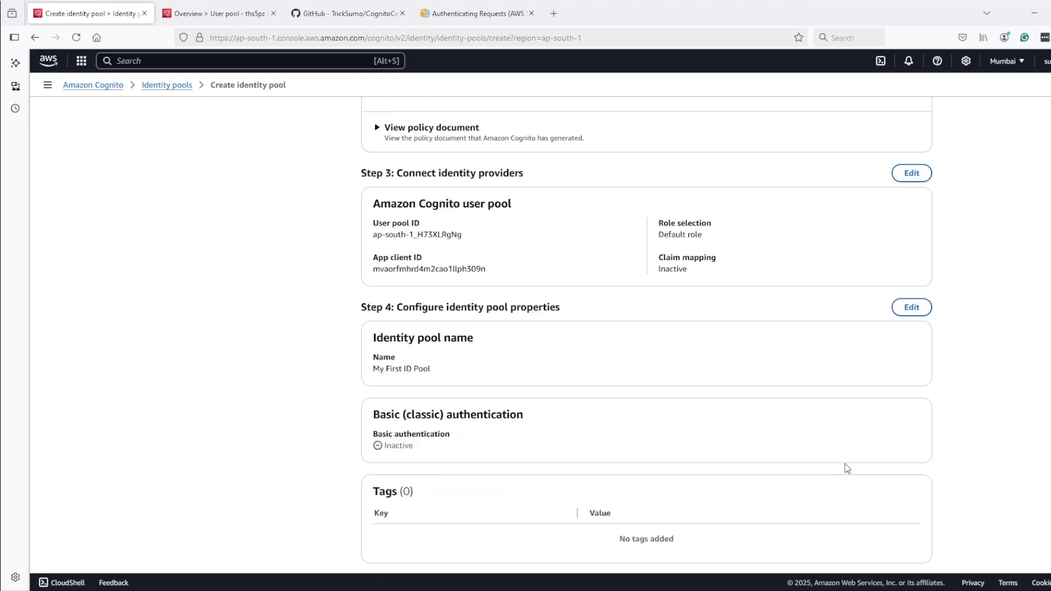
scroll(843, 460, down, 1)
click(882, 540)
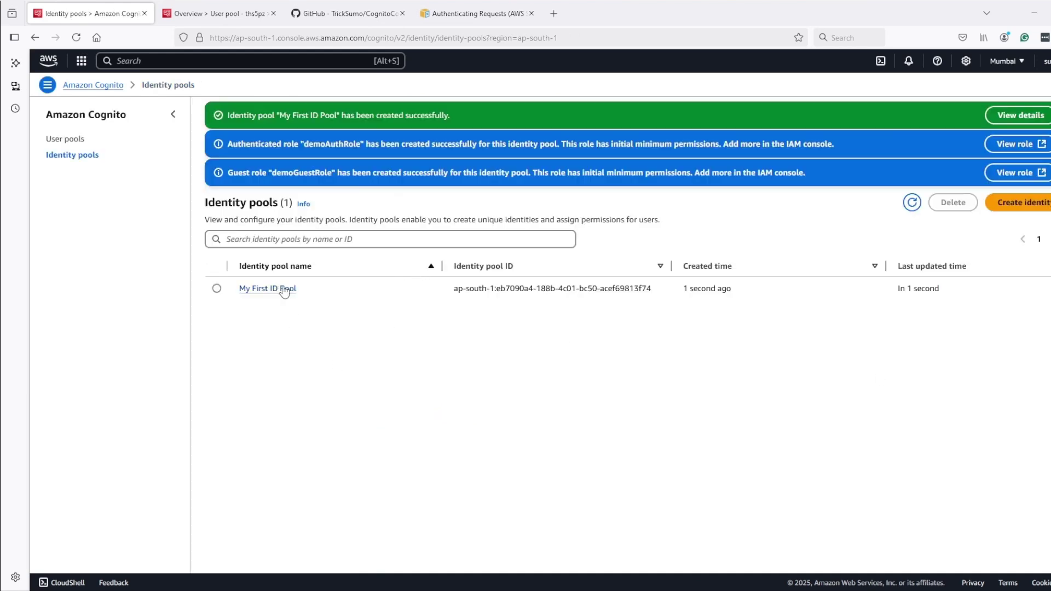
Highlight the pool and role creation success messages, then open My First ID Pool
drag(233, 111, 437, 116)
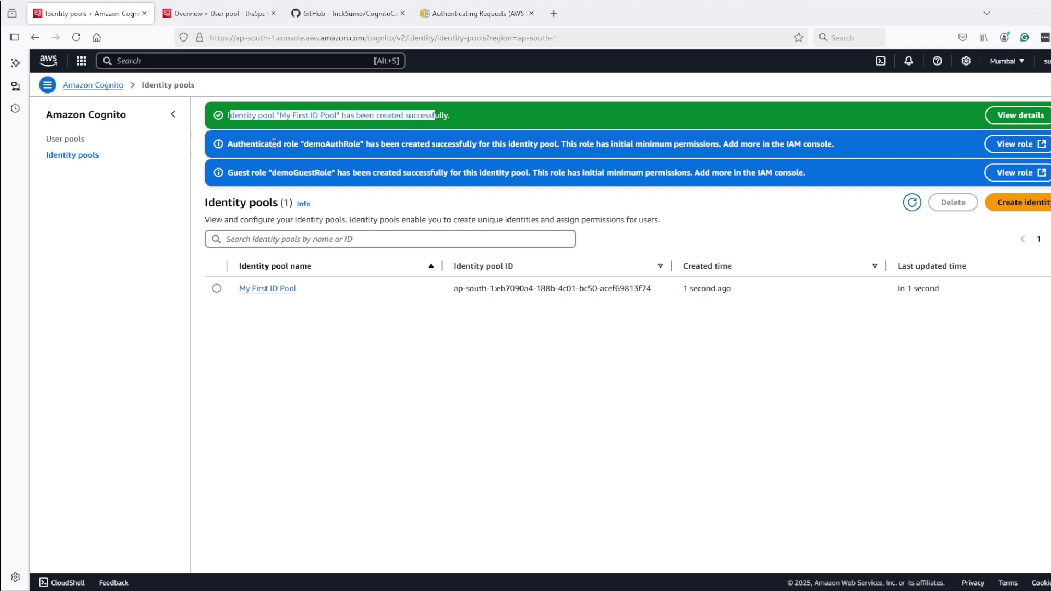
drag(229, 144, 393, 143)
drag(237, 172, 358, 168)
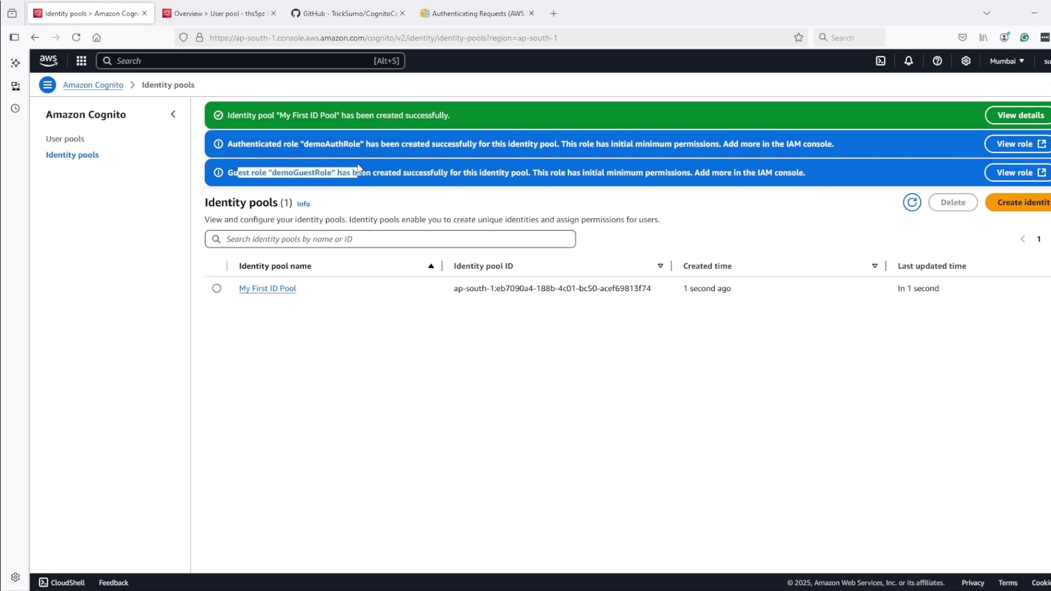
click(275, 290)
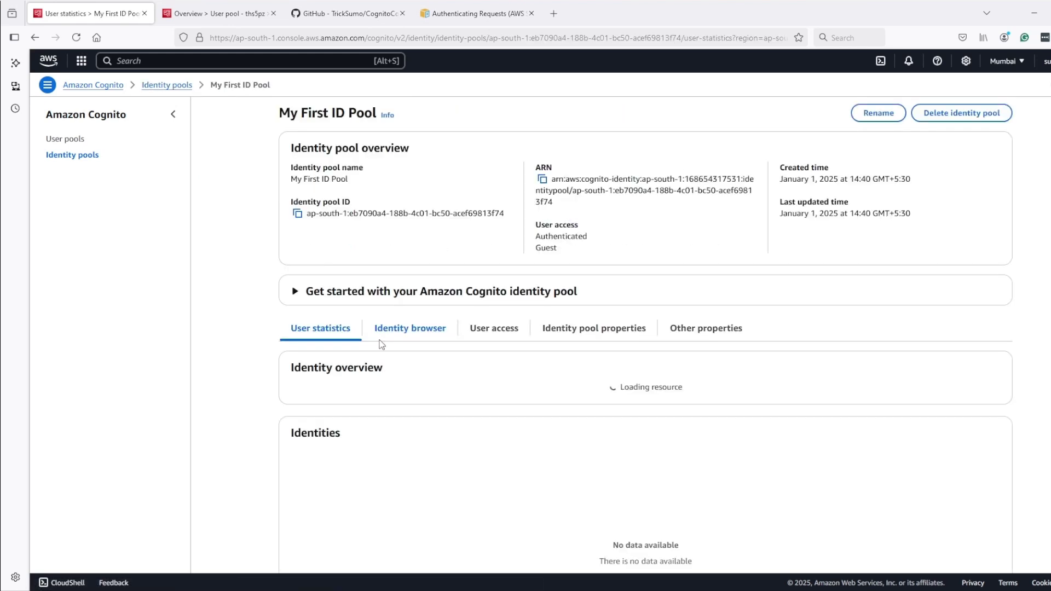
Review the pool's properties and user access, highlighting demoGuestRole and the linked user pool provider ID
scroll(427, 350, down, 1)
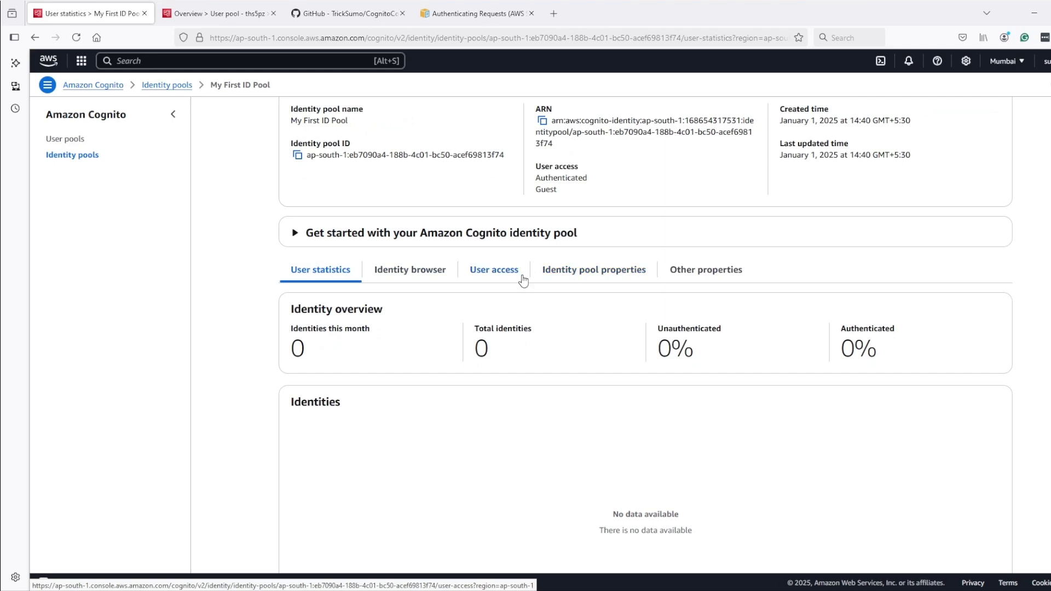
click(577, 271)
scroll(556, 364, down, 1)
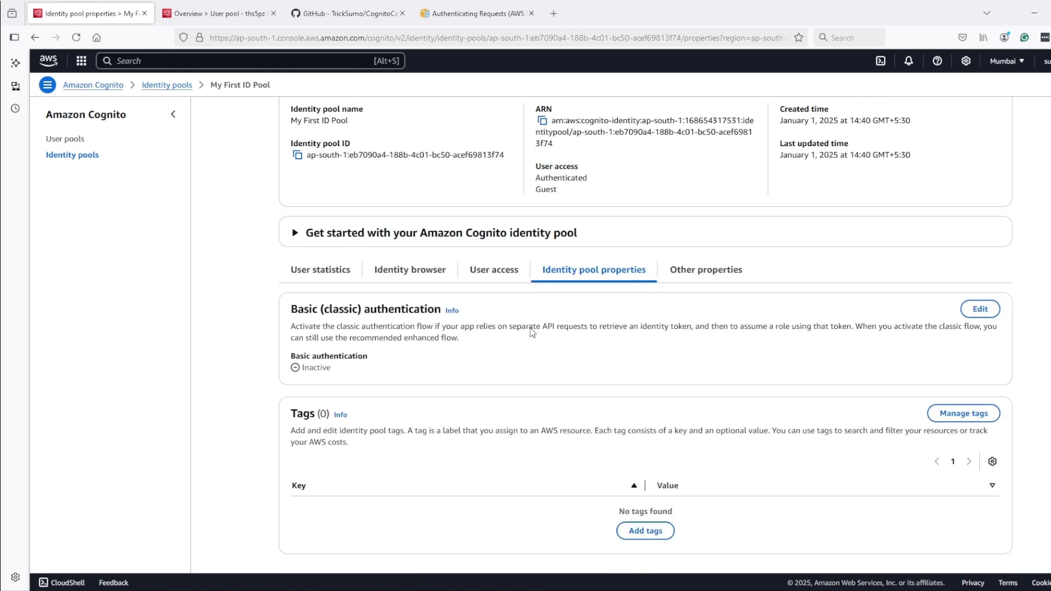
click(501, 272)
scroll(537, 358, down, 2)
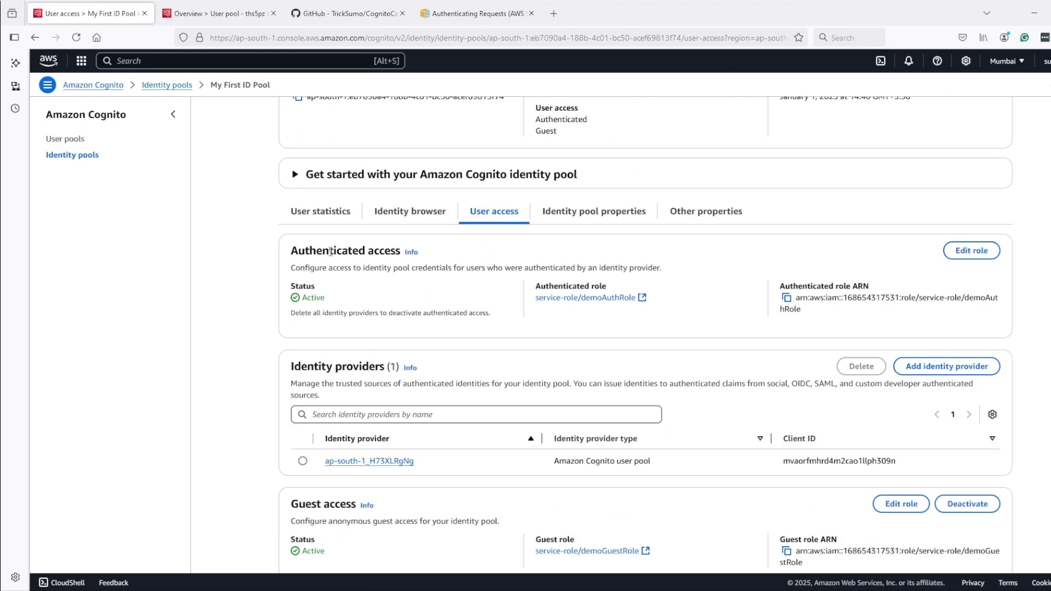
double_click(297, 248)
drag(637, 299, 539, 307)
scroll(550, 319, down, 1)
scroll(549, 319, down, 1)
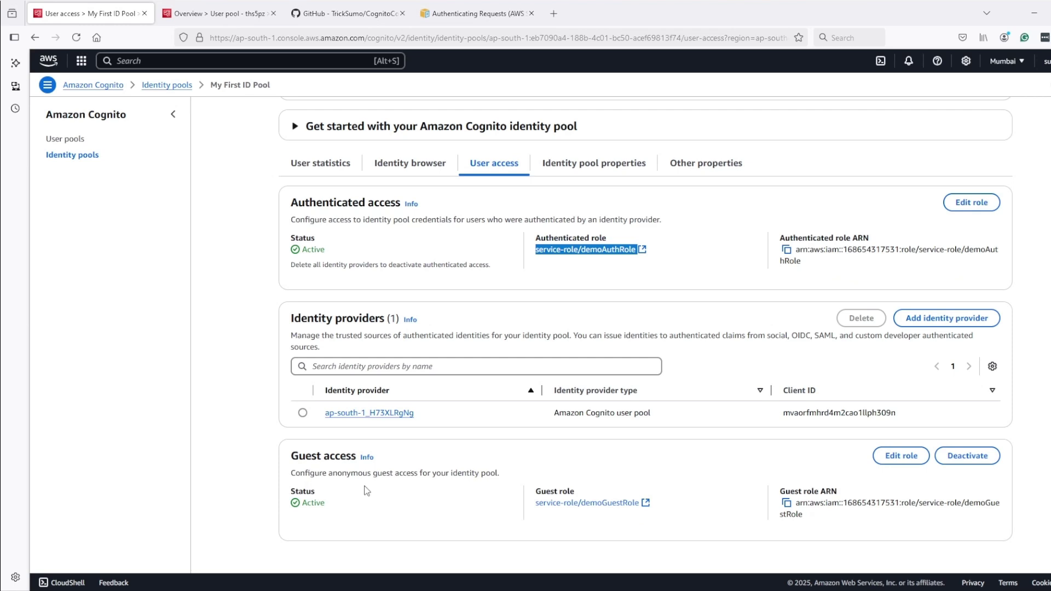
drag(678, 504, 548, 504)
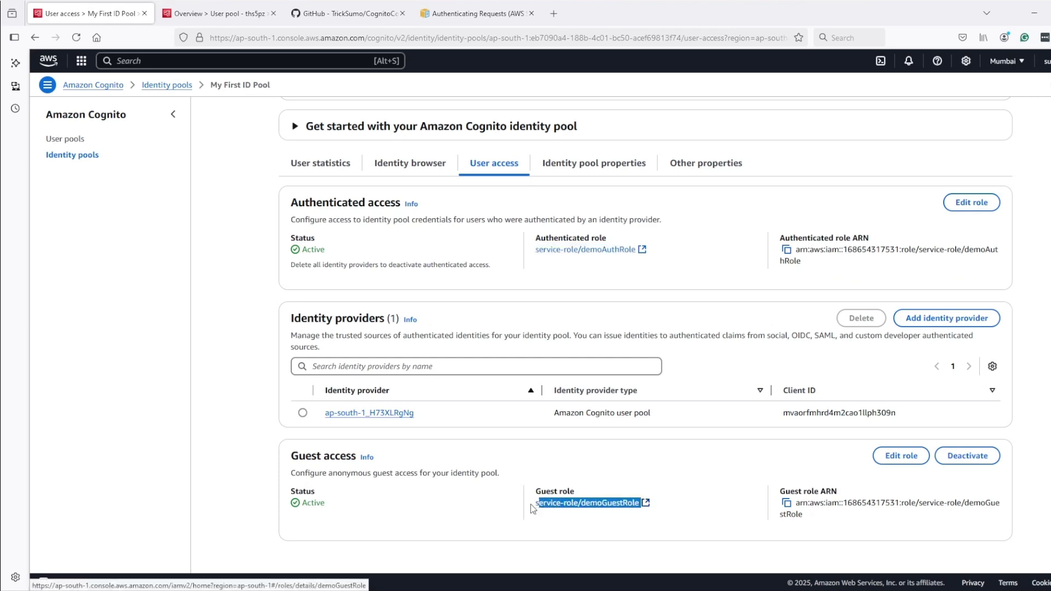
drag(415, 413, 331, 410)
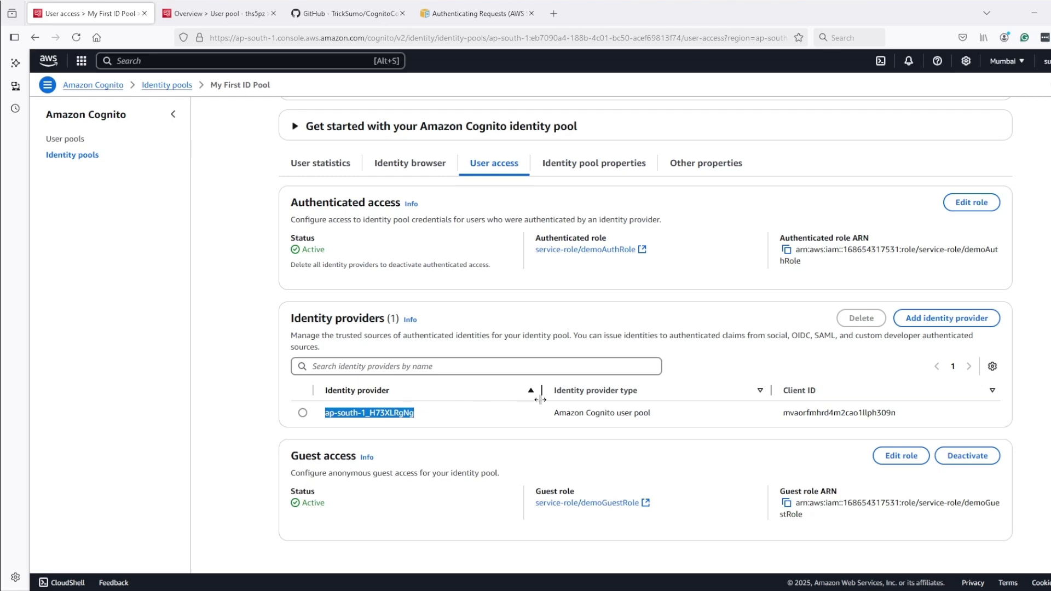
Scroll back over the user access details, then open a new browser tab
scroll(540, 399, up, 3)
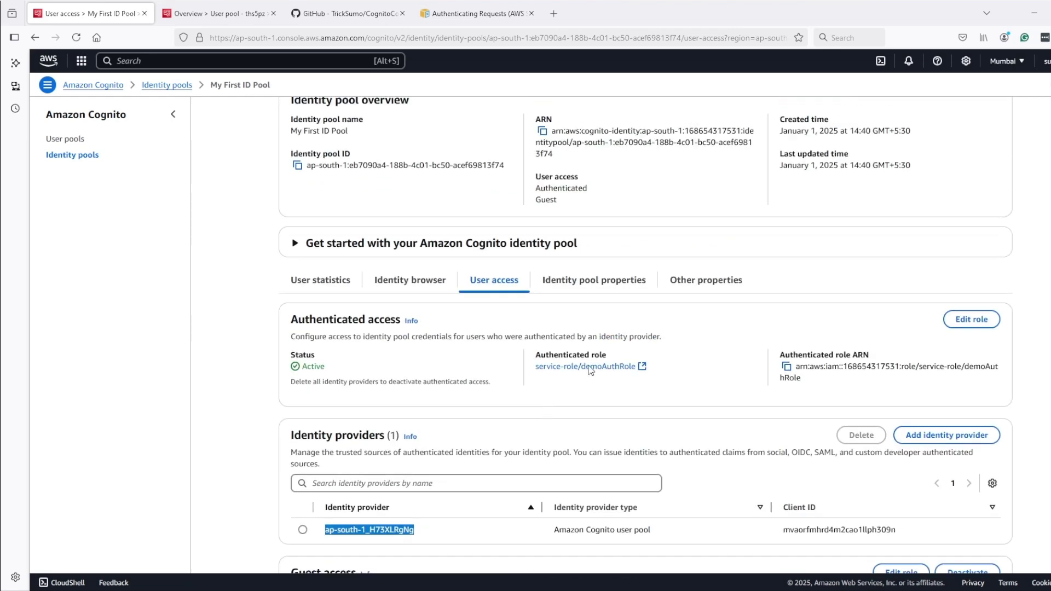
scroll(624, 413, up, 1)
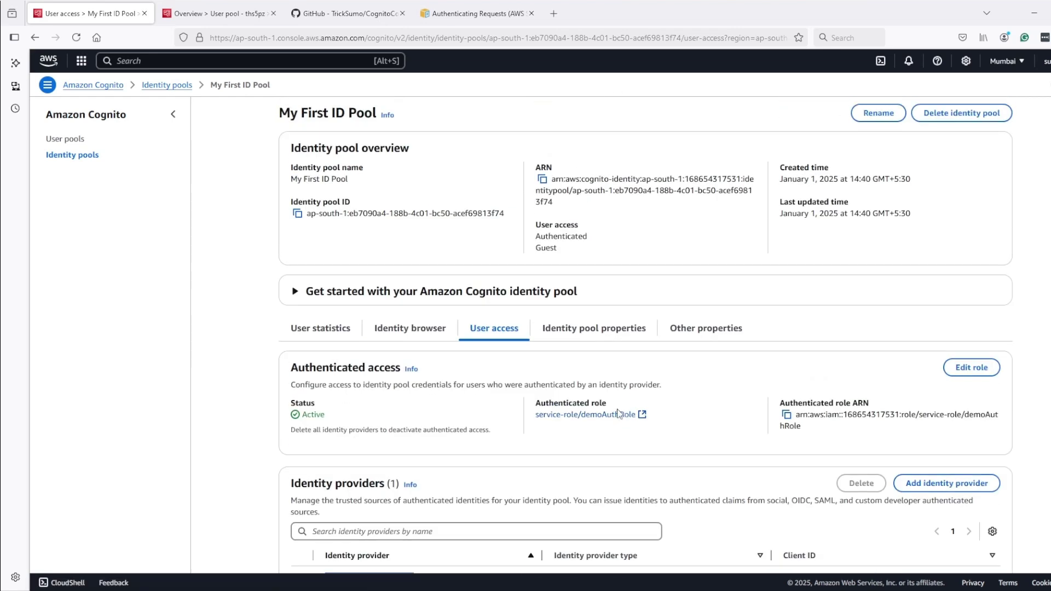
scroll(621, 410, down, 3)
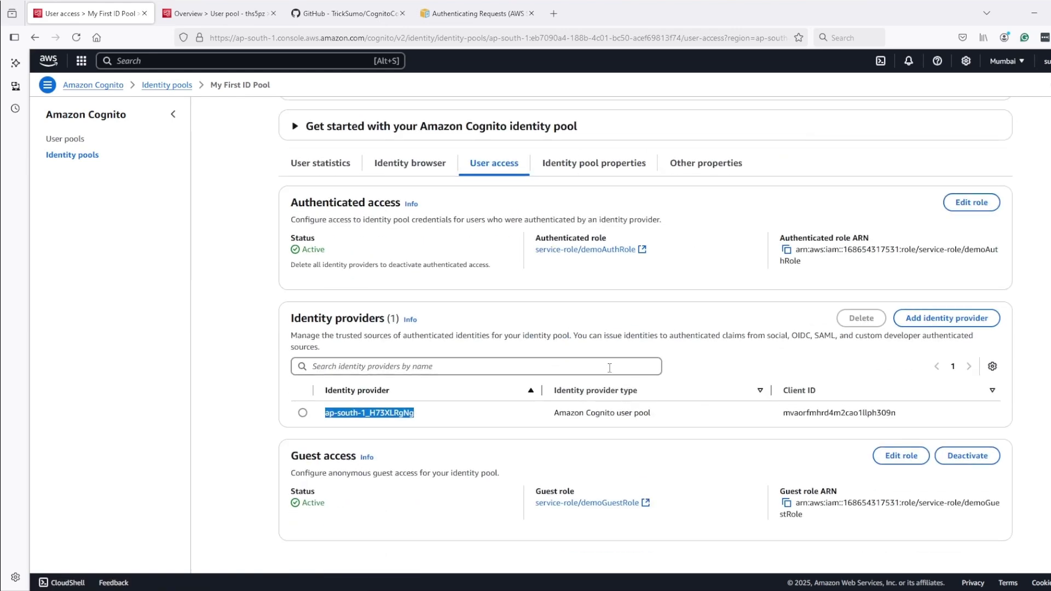
scroll(609, 368, up, 3)
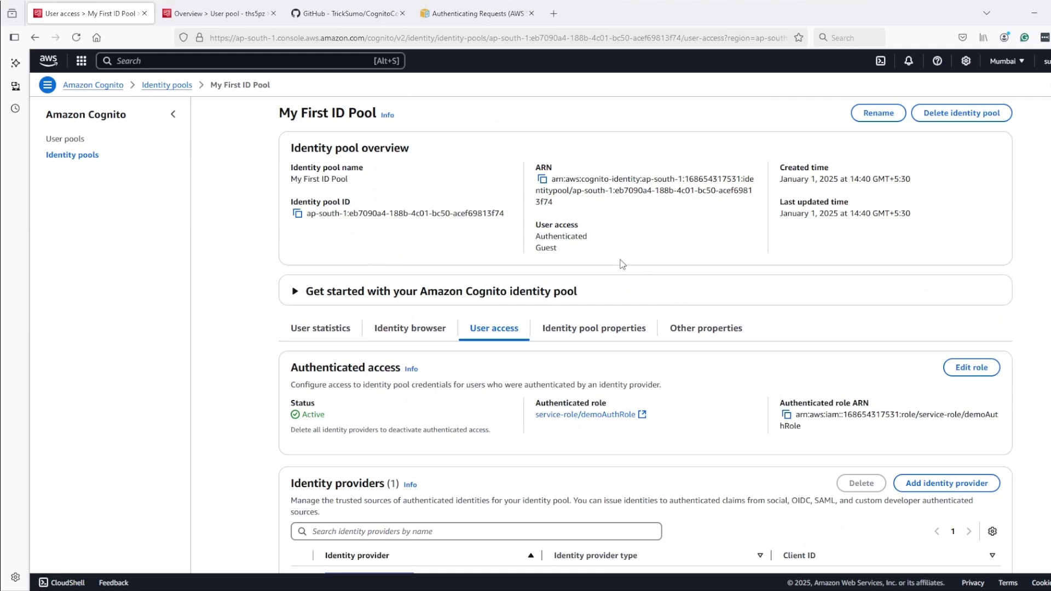
scroll(648, 257, down, 3)
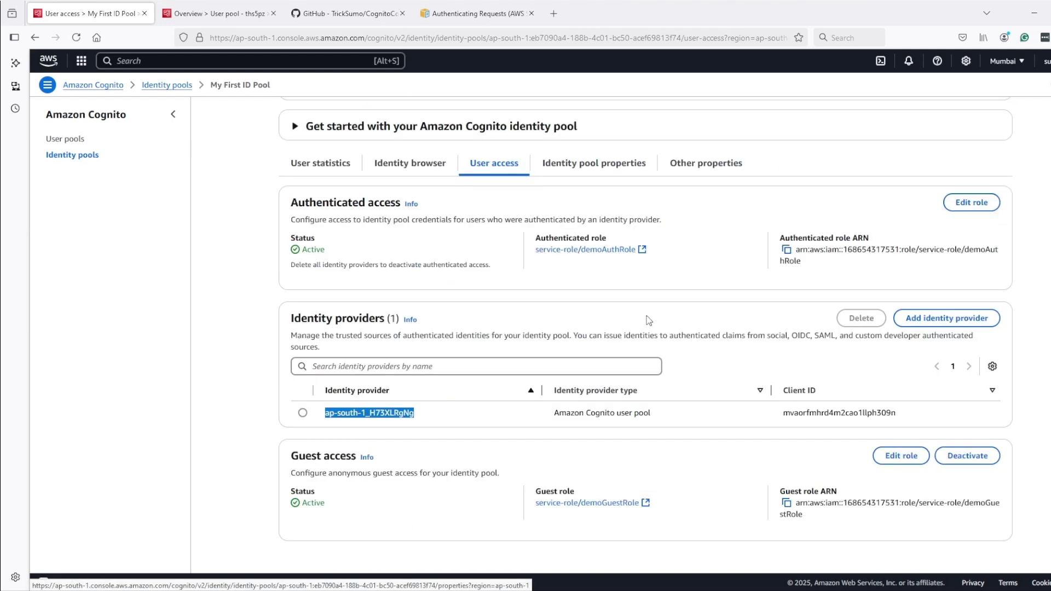
scroll(639, 309, up, 3)
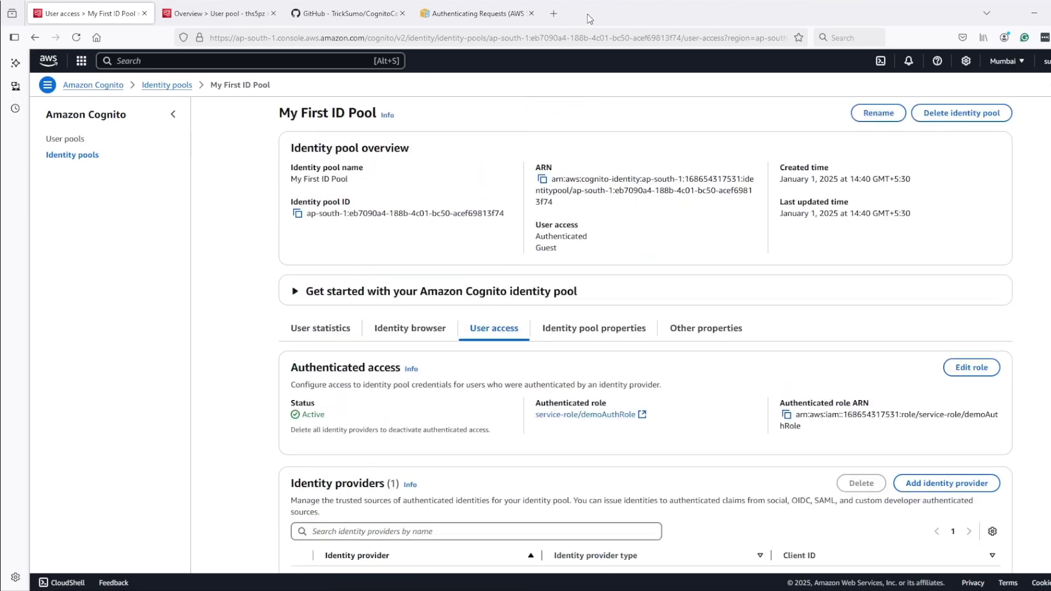
click(553, 13)
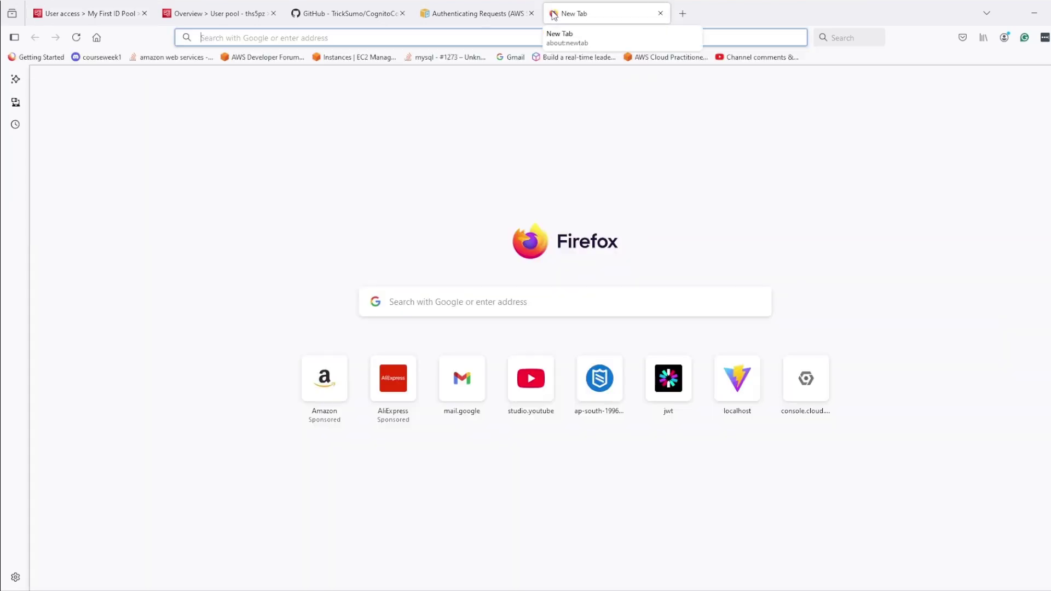
Search Google for 'cognito APIs docs' and open the Amazon Cognito Documentation result
text(co)
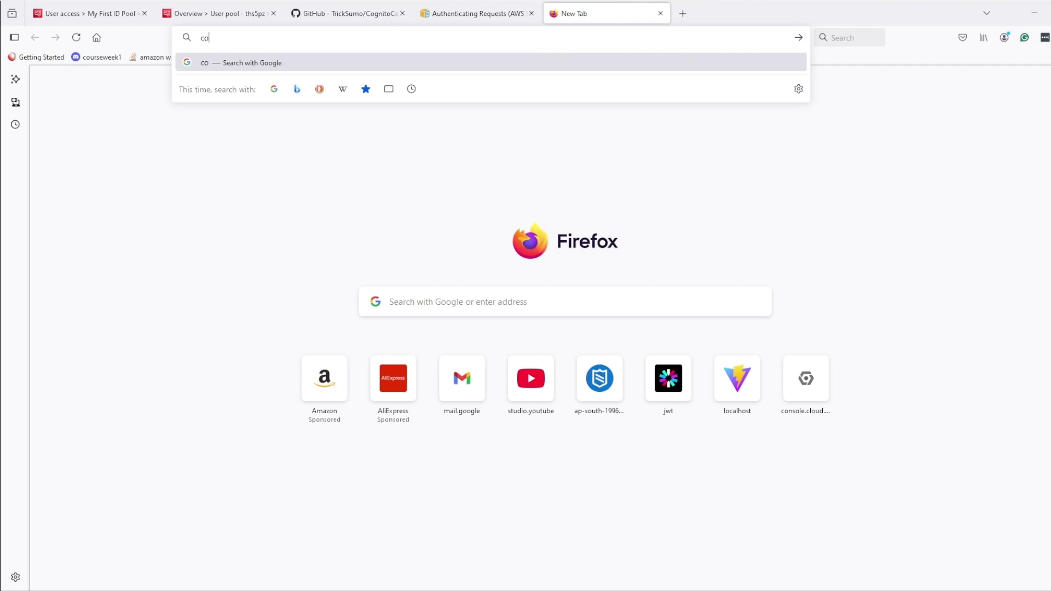
text(n)
text(n)
text(ito)
text( A)
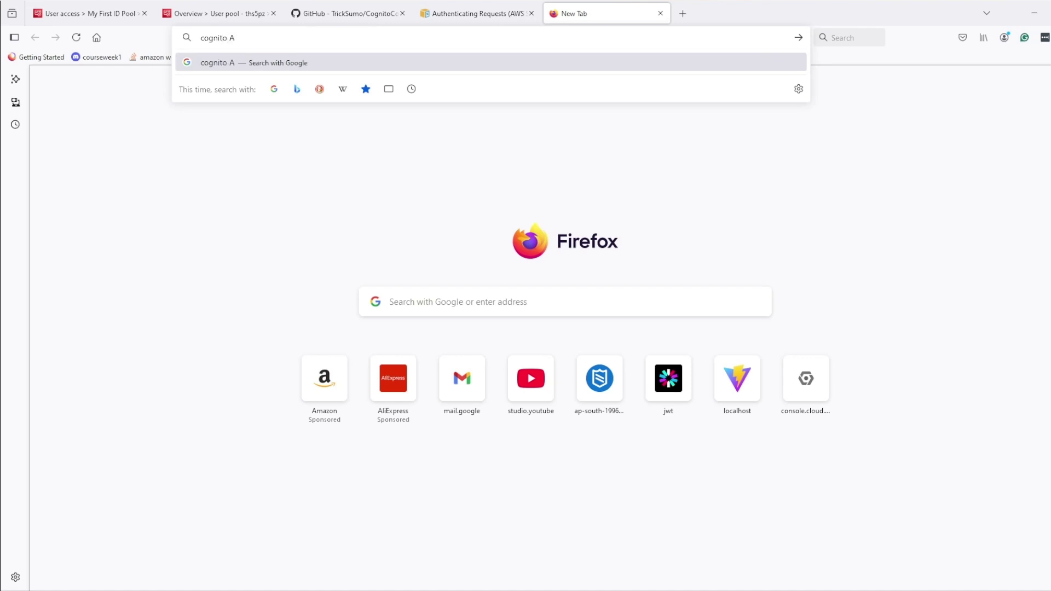
text(PIsdocs)
key(Return)
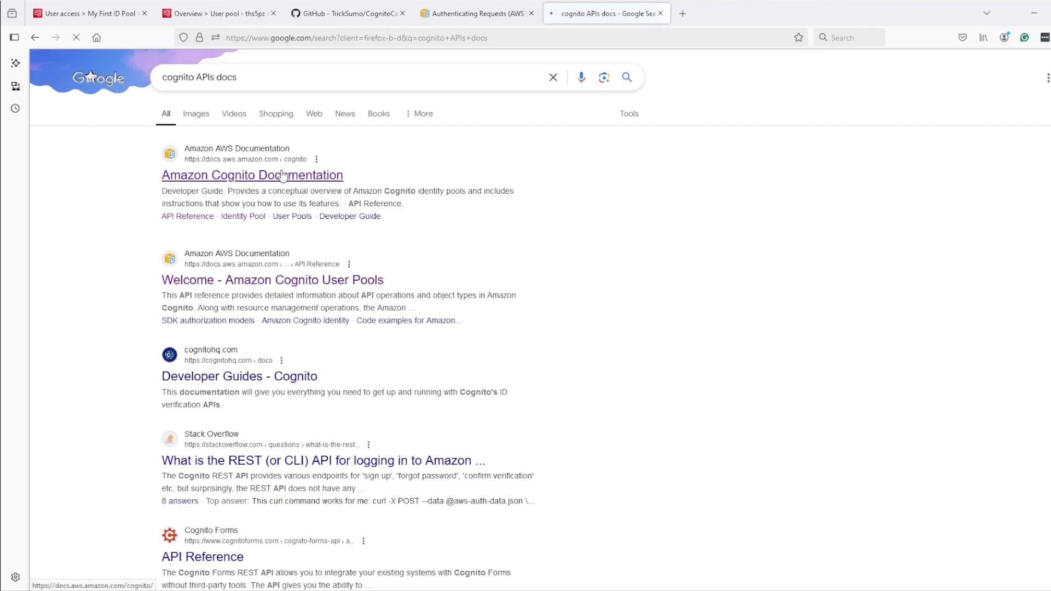
click(281, 175)
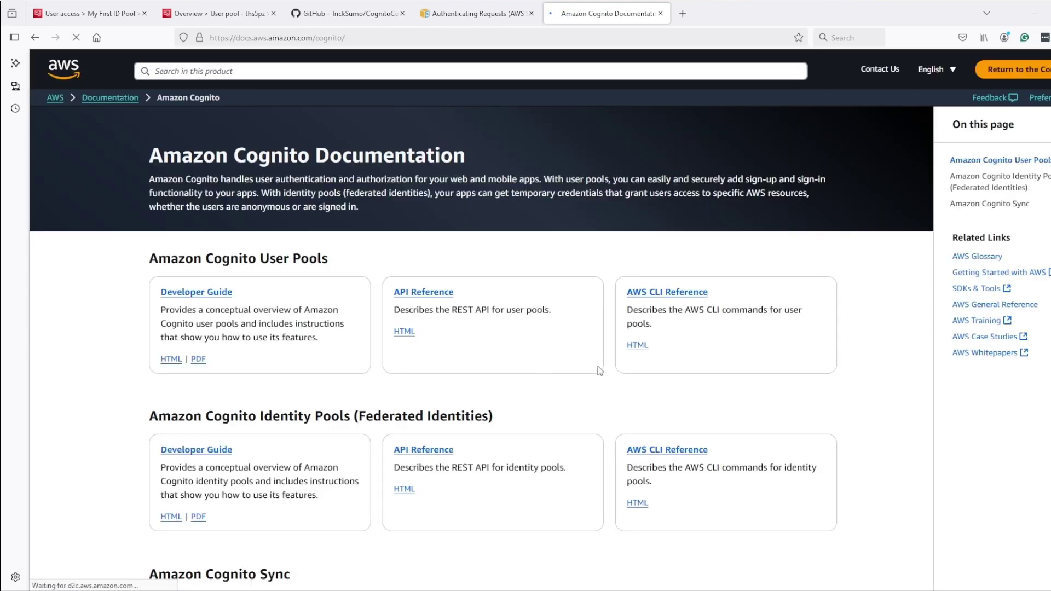
Open the identity pools API Reference and expand its Actions list to reach the GetId action
click(436, 455)
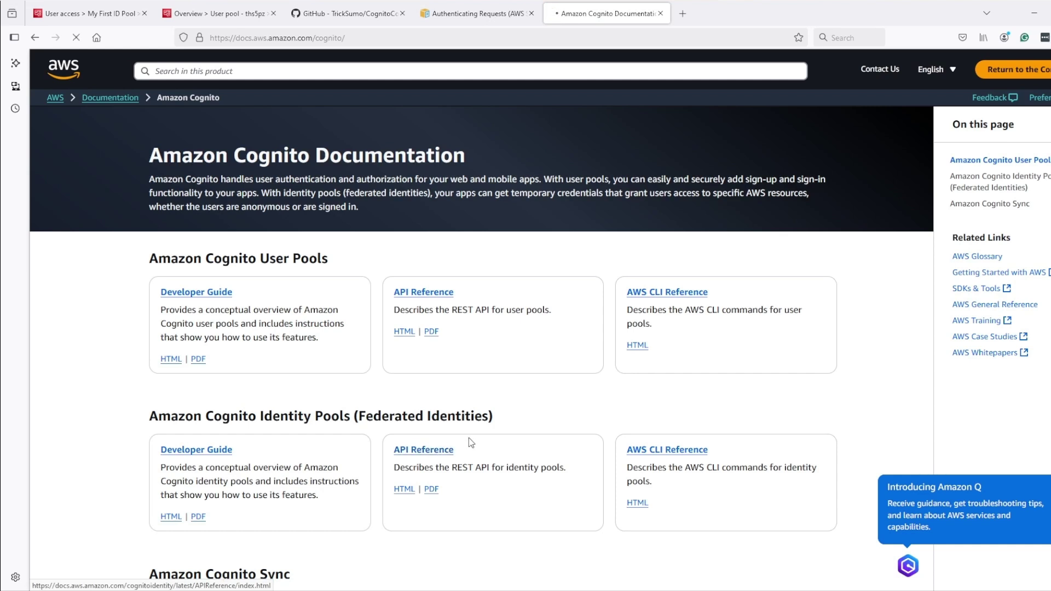
drag(493, 419, 149, 420)
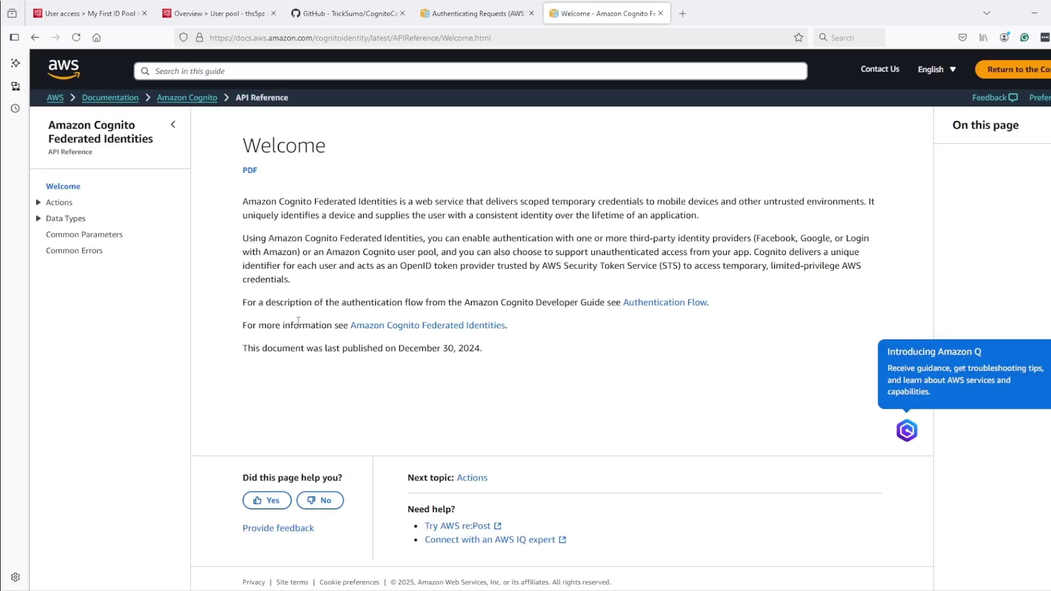
click(38, 202)
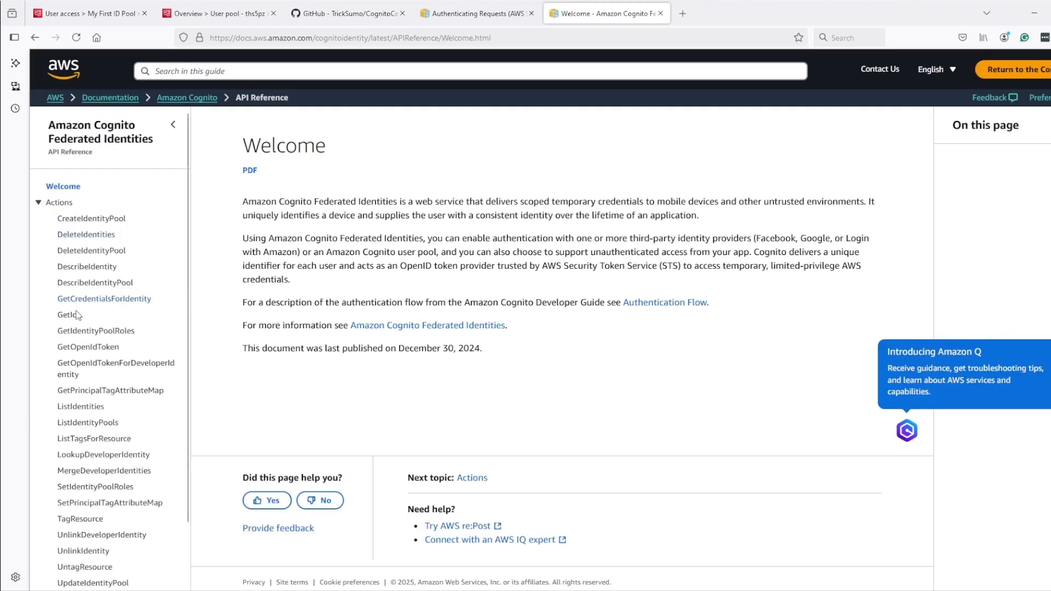
scroll(77, 317, down, 2)
scroll(130, 429, up, 2)
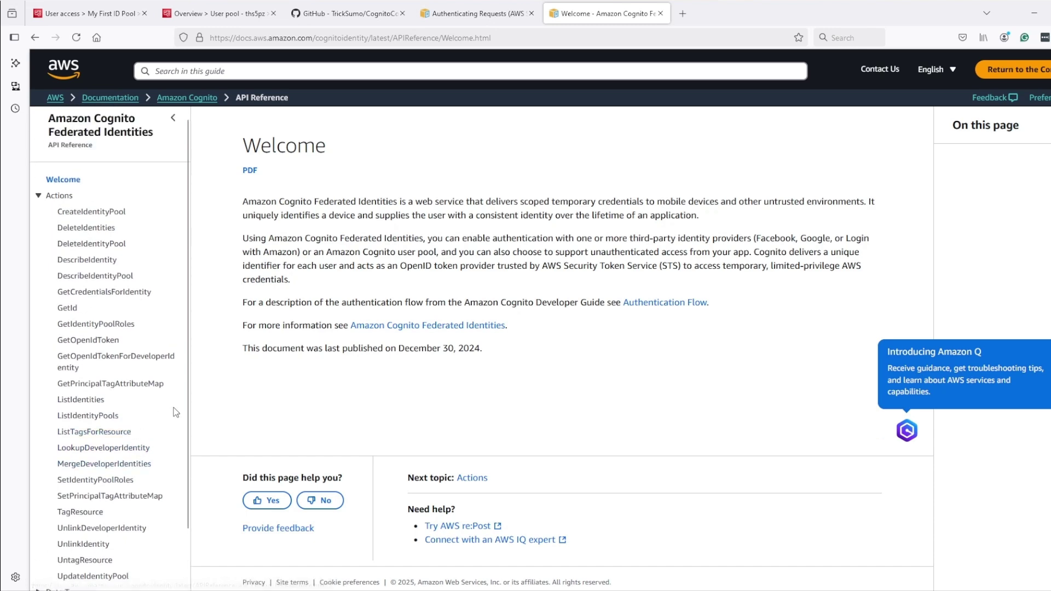
click(100, 216)
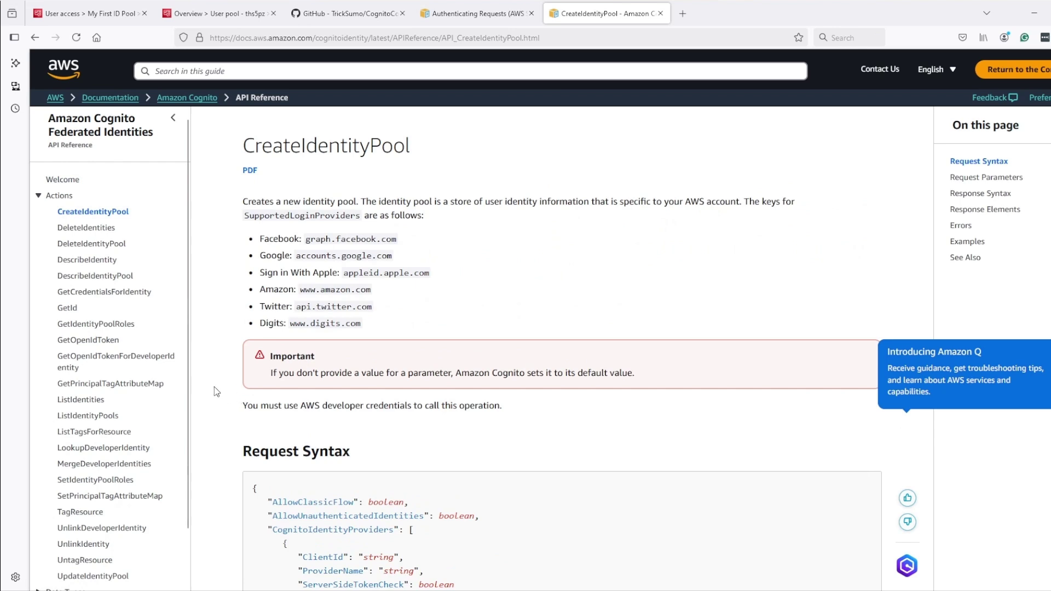
Scroll to the GetId sample request and select its X-AMZ-TARGET header line
scroll(166, 399, down, 2)
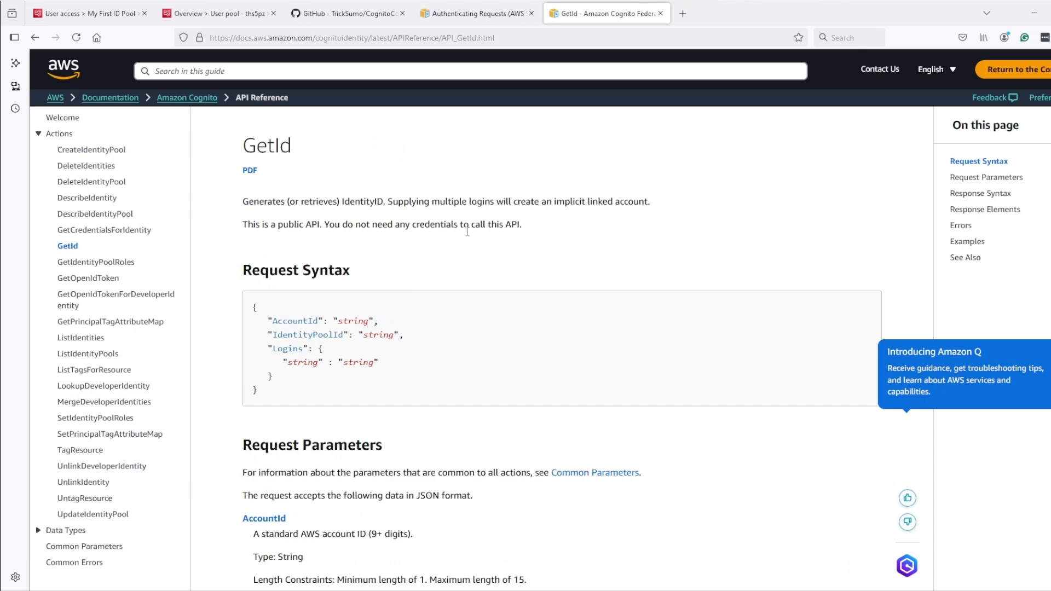
scroll(473, 316, down, 1)
scroll(473, 316, down, 15)
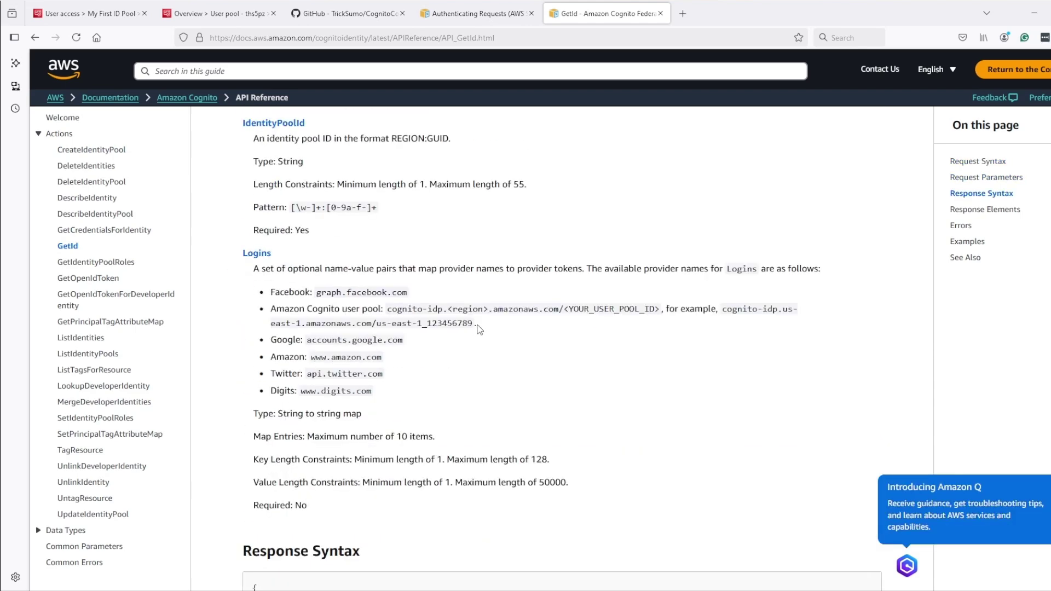
scroll(480, 329, down, 7)
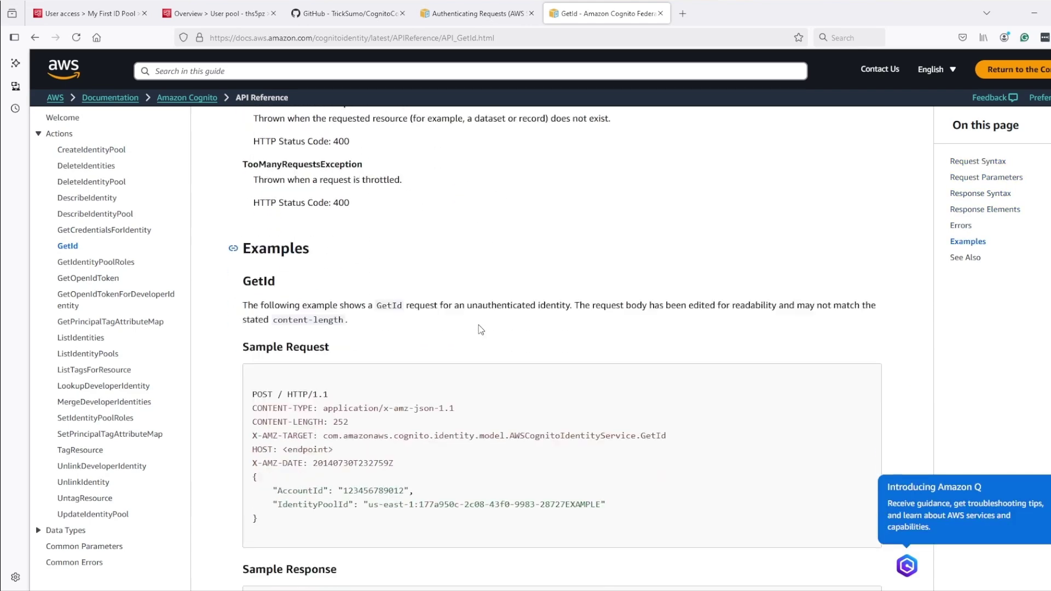
scroll(484, 339, down, 1)
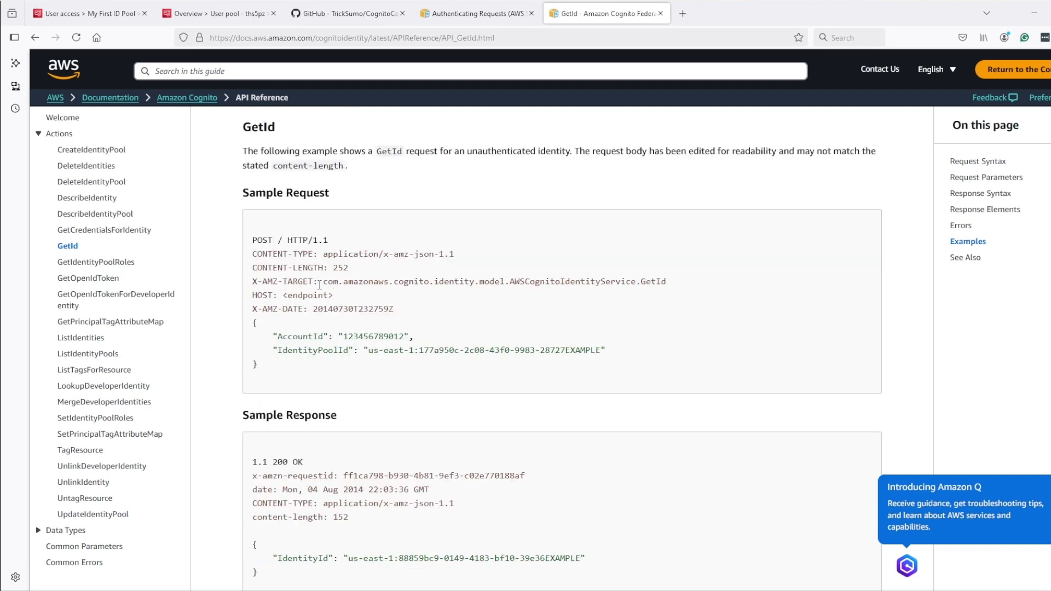
drag(249, 288, 688, 283)
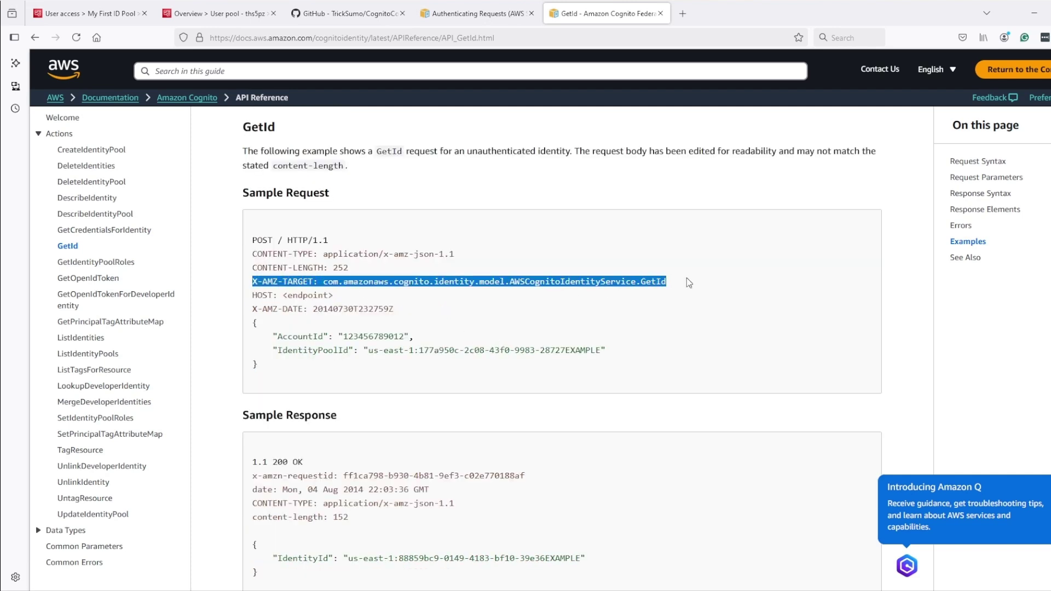
scroll(554, 351, down, 1)
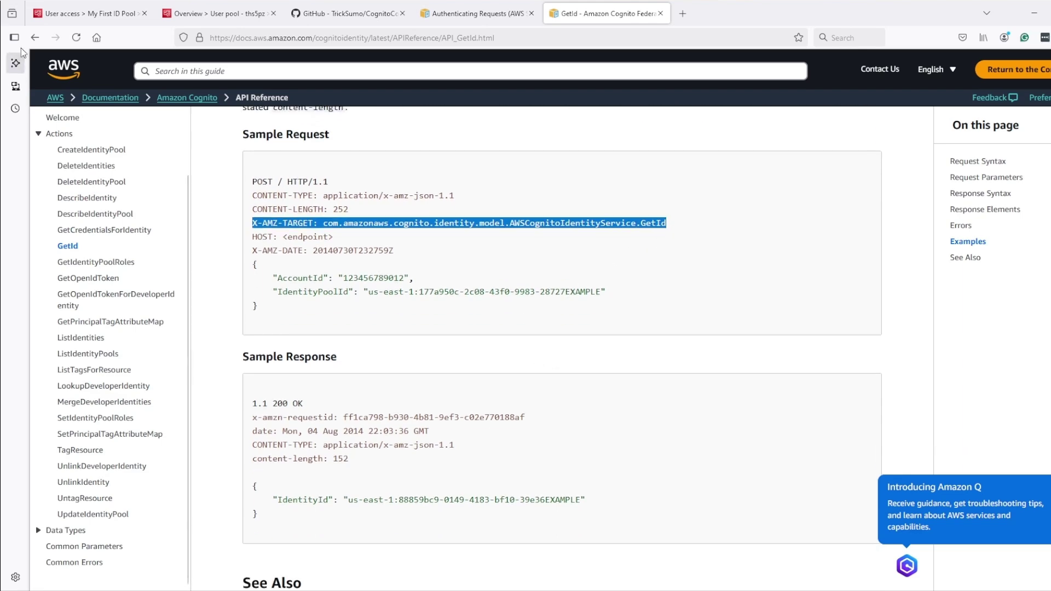
click(88, 13)
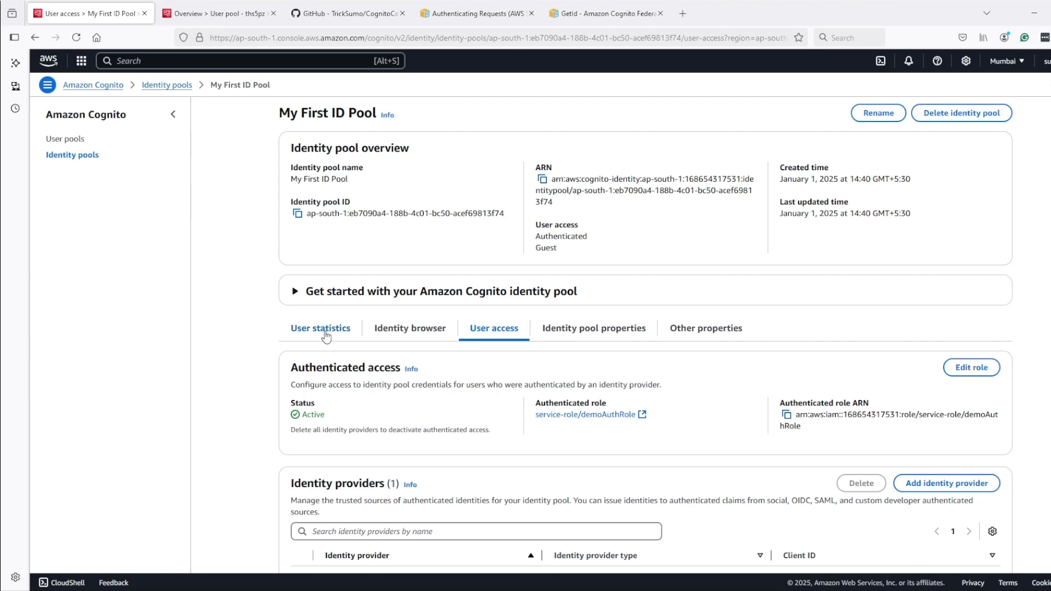
Confirm in User statistics and Identity browser that the identity pool has zero identities
click(326, 332)
click(415, 331)
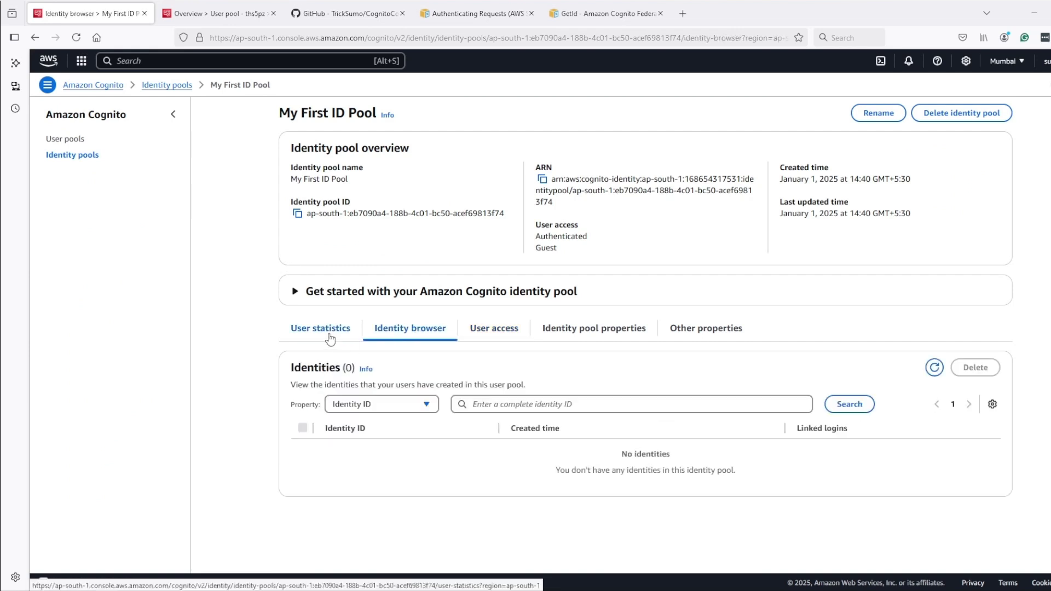
click(328, 330)
click(408, 331)
click(328, 332)
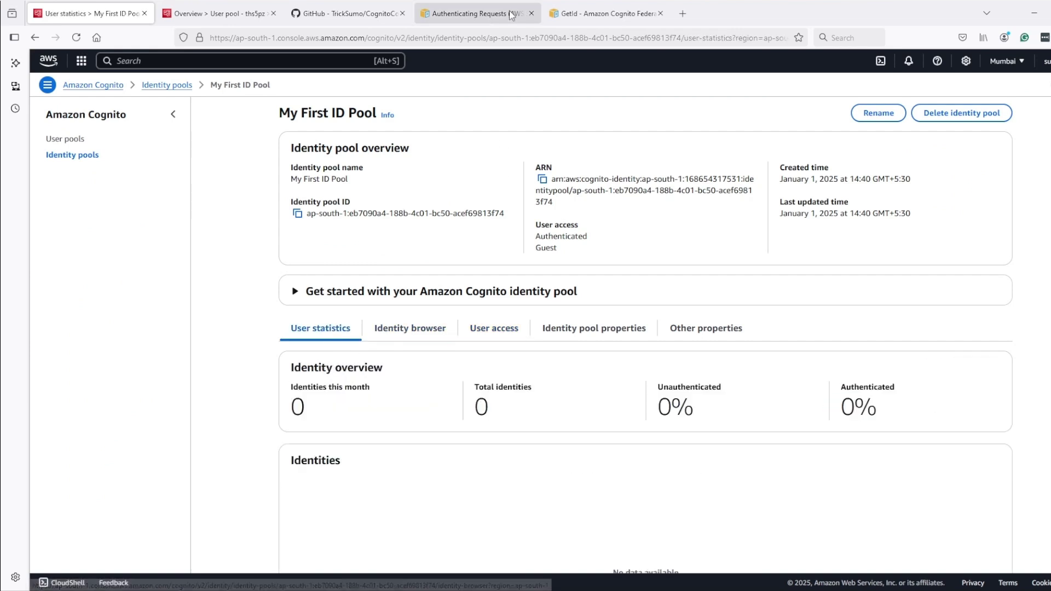
Revisit the GetId docs and user pool overview, then bring up the README's ID POOL APIs section
click(602, 13)
scroll(508, 329, down, 4)
scroll(508, 329, up, 2)
scroll(508, 329, up, 3)
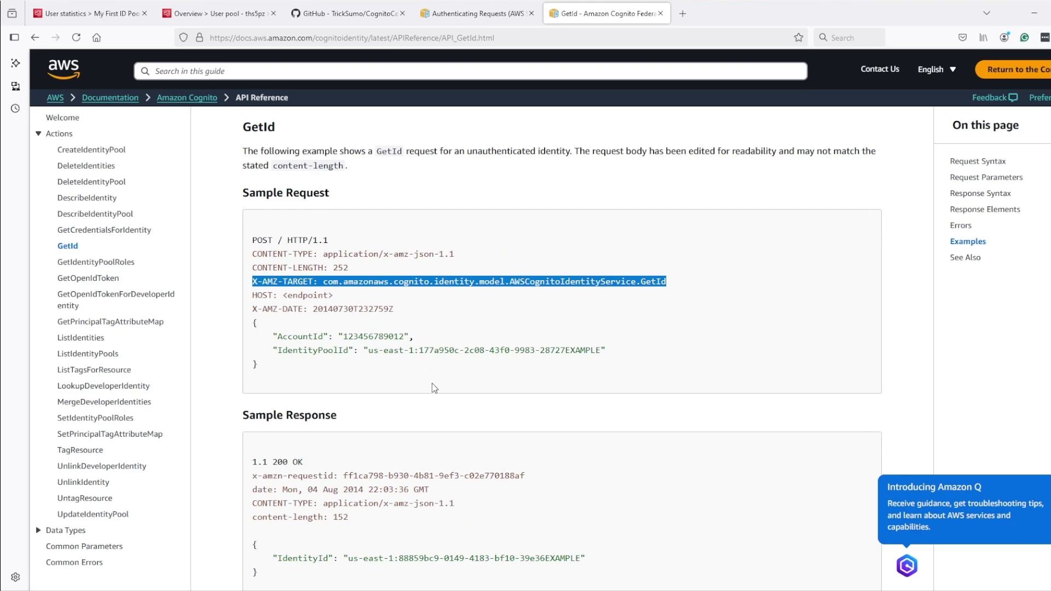
click(229, 15)
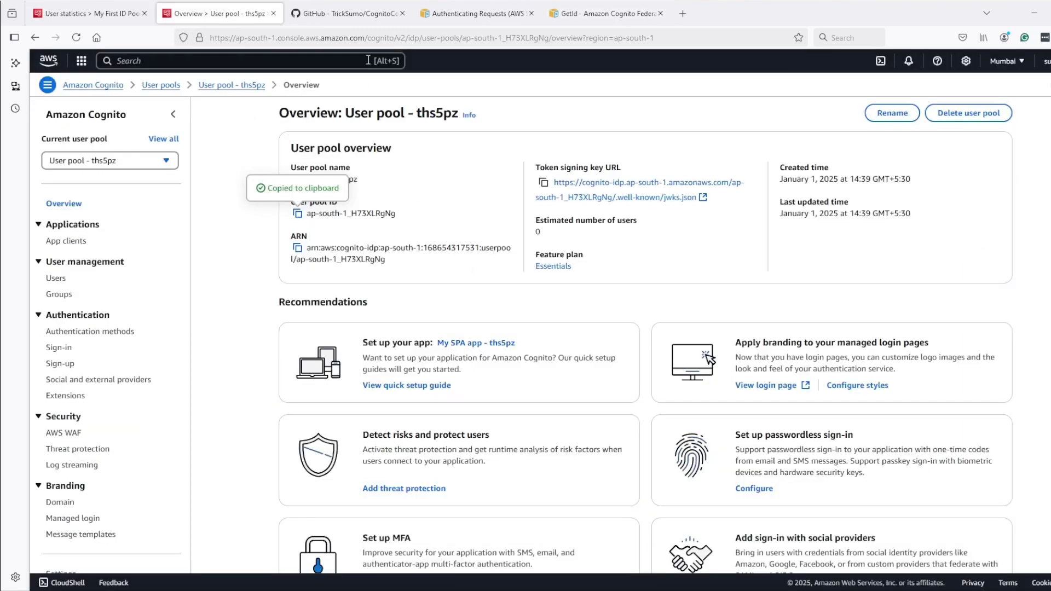
click(345, 13)
scroll(578, 361, up, 1)
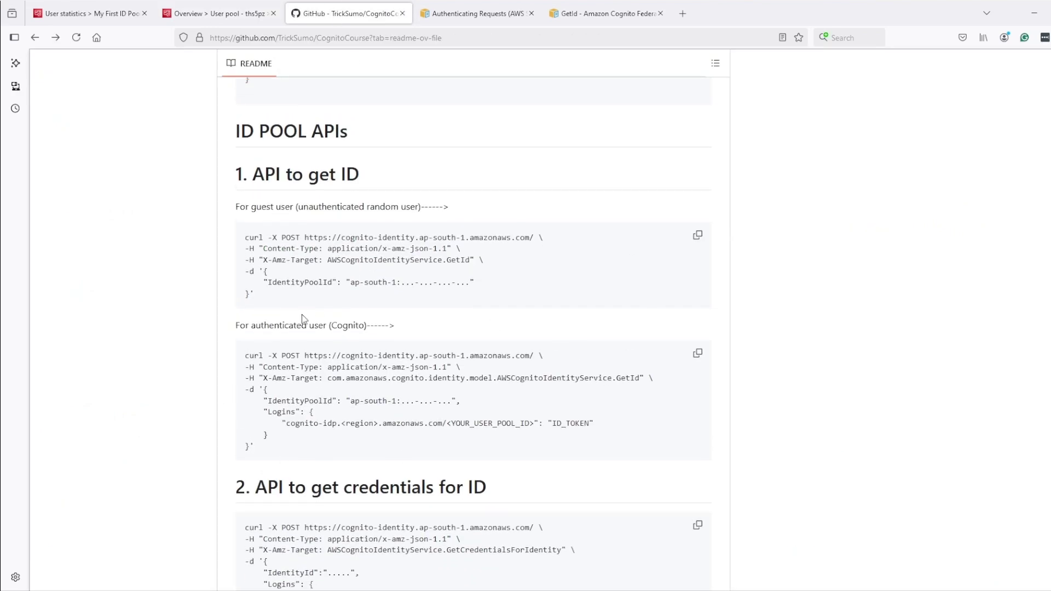
Copy the README's guest-user GetId curl command and start a blank Notepad document
drag(274, 300, 246, 234)
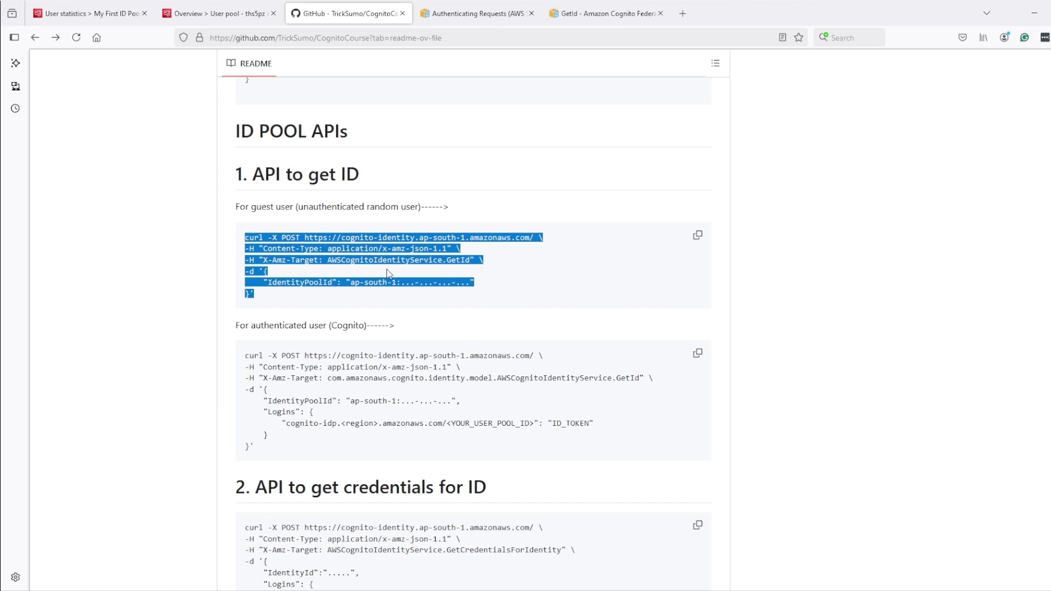
drag(275, 453, 279, 387)
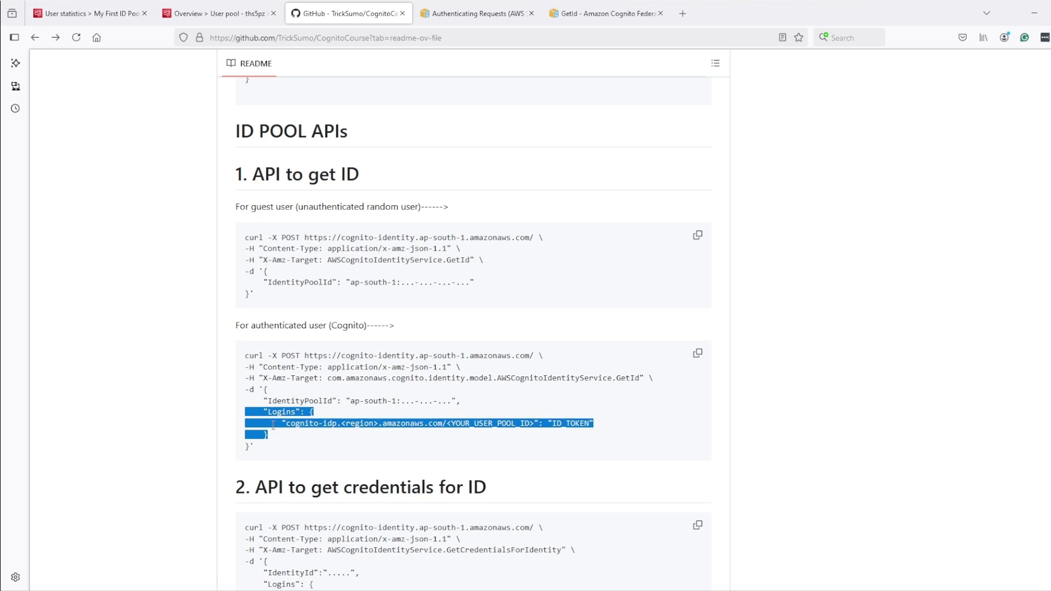
click(698, 235)
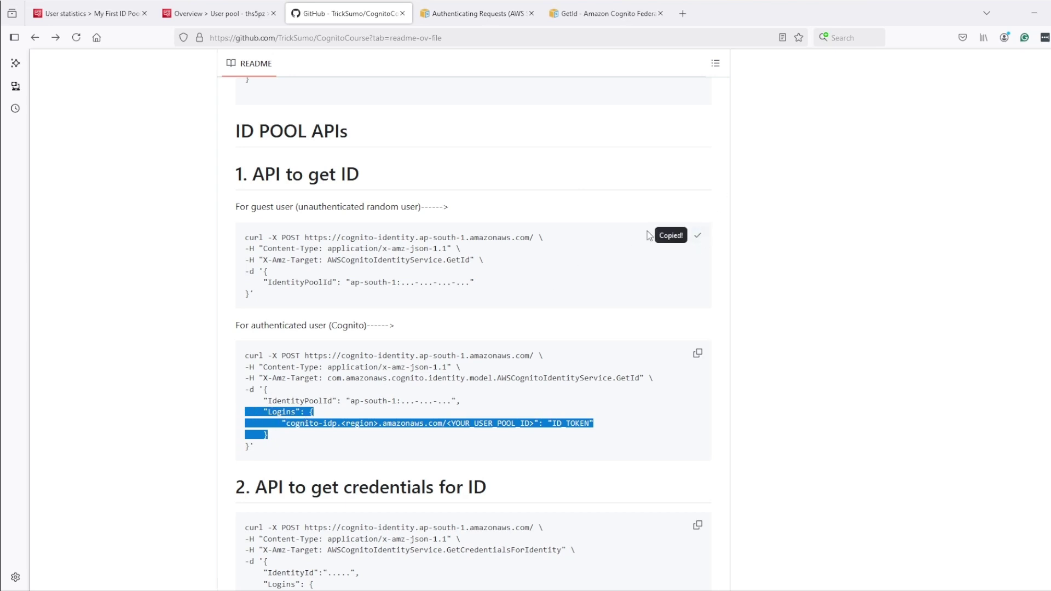
click(565, 590)
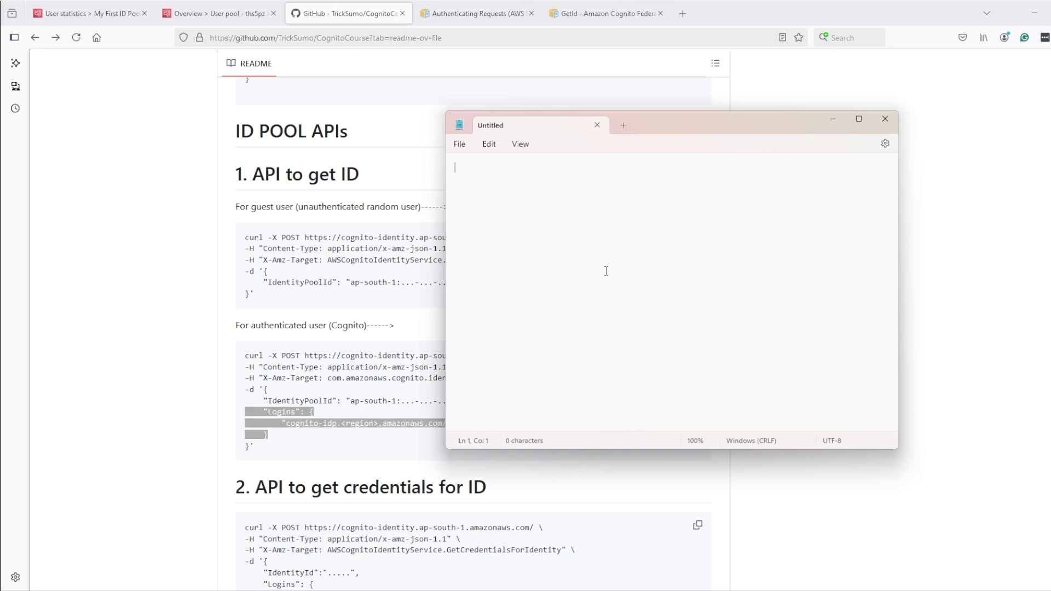
Paste the guest-user curl command into Notepad and review its cognito-identity endpoint and X-Amz-Target header
key(ctrl+v)
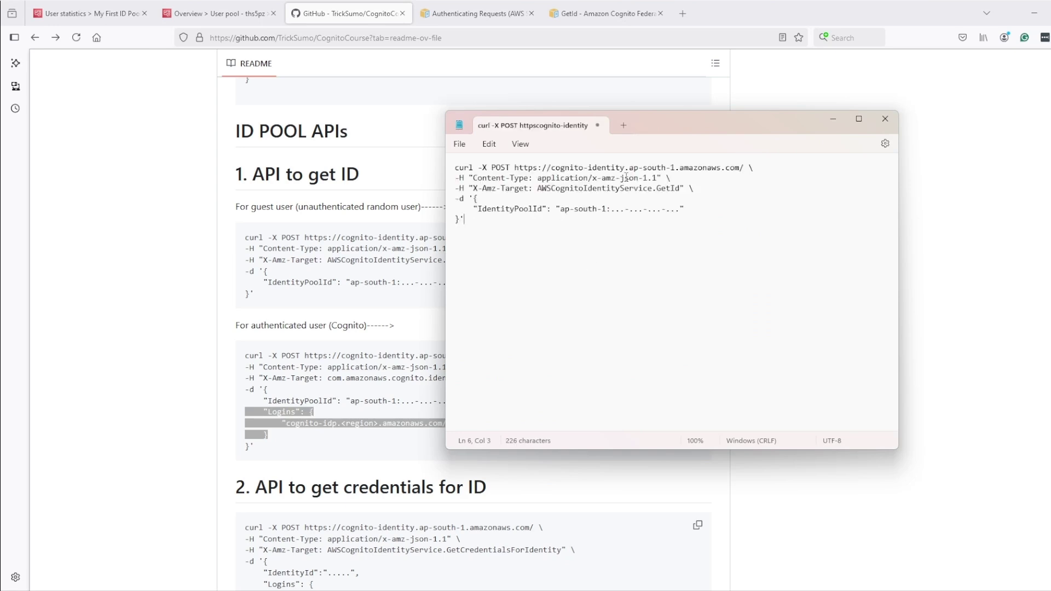
drag(557, 169, 753, 168)
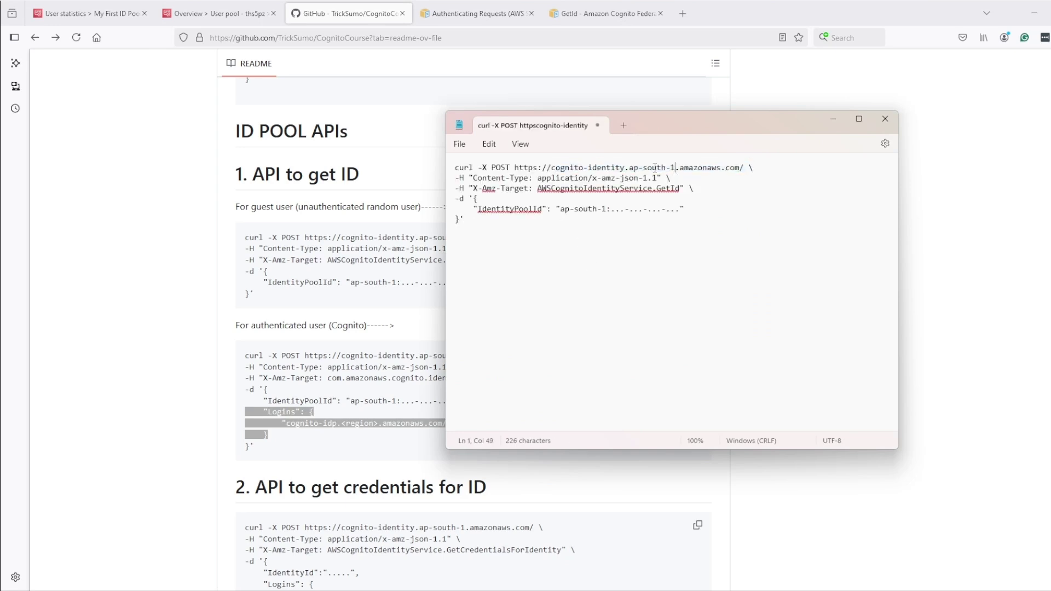
drag(643, 170, 636, 174)
drag(470, 189, 687, 188)
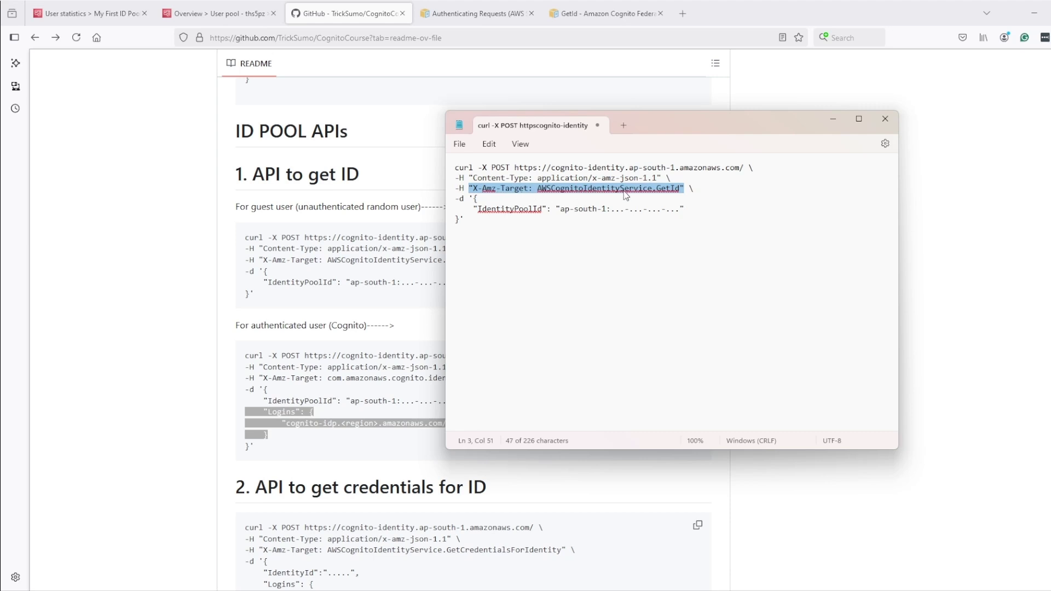
Check the note's X-Amz-Target against the docs' AWSCognitoIdentityService.GetId header value
click(479, 13)
click(599, 14)
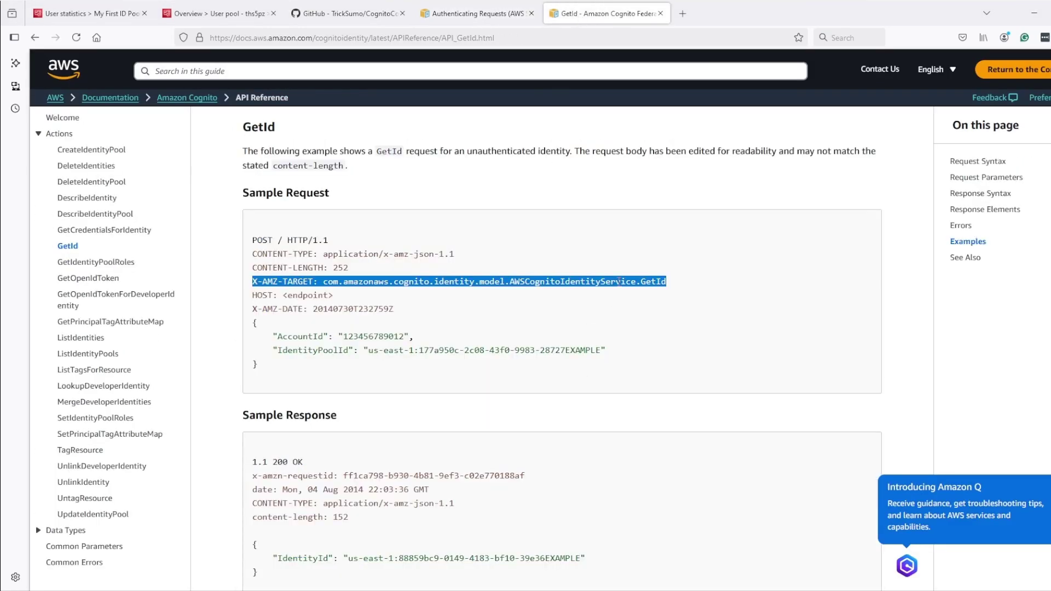
click(382, 284)
drag(325, 282, 639, 285)
click(669, 285)
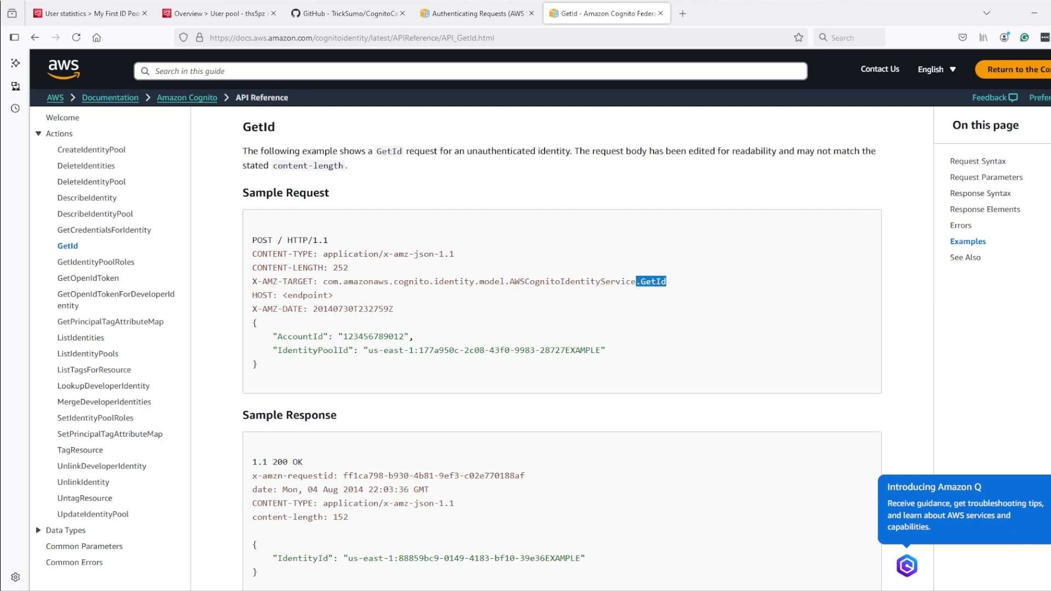
click(578, 588)
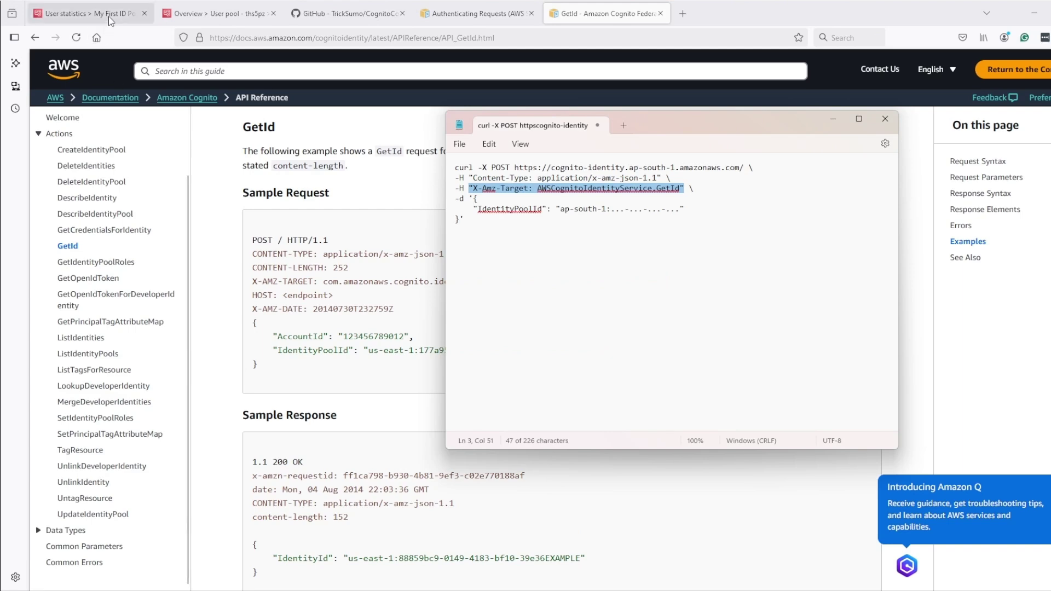
click(112, 15)
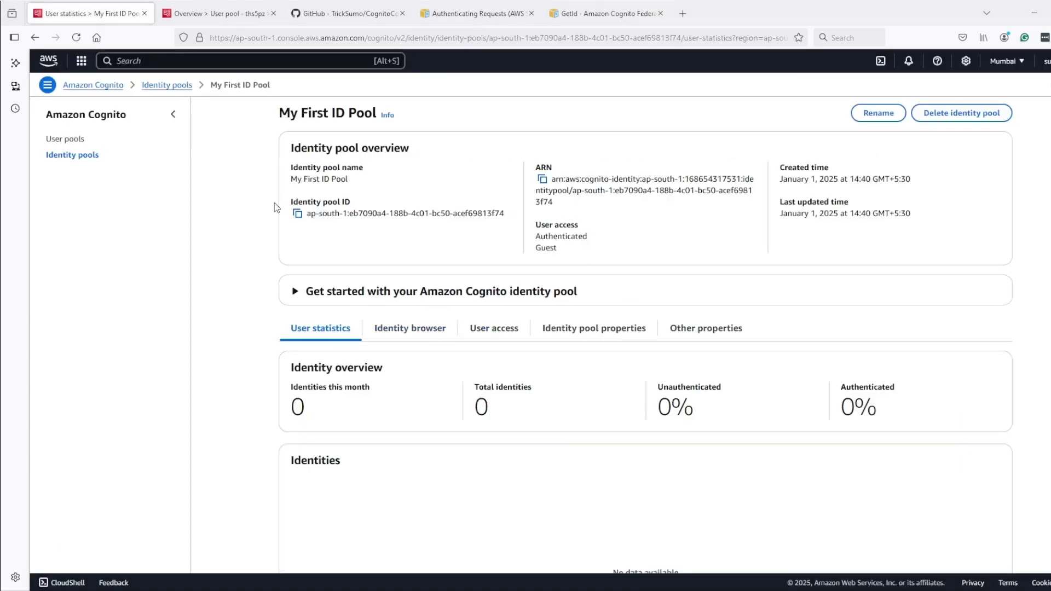
Replace the placeholder IdentityPoolId with ap-south-1:eb7090a4-188b-4c01-bc50-acef69813f74, then select the whole command
click(296, 214)
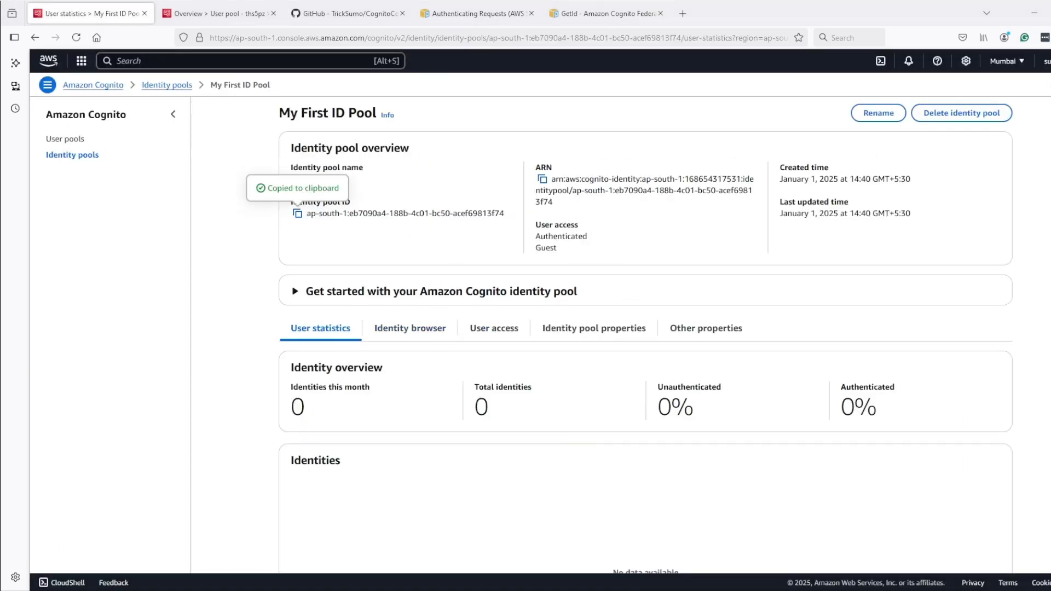
key(alt+Tab)
drag(677, 210, 560, 213)
click(635, 233)
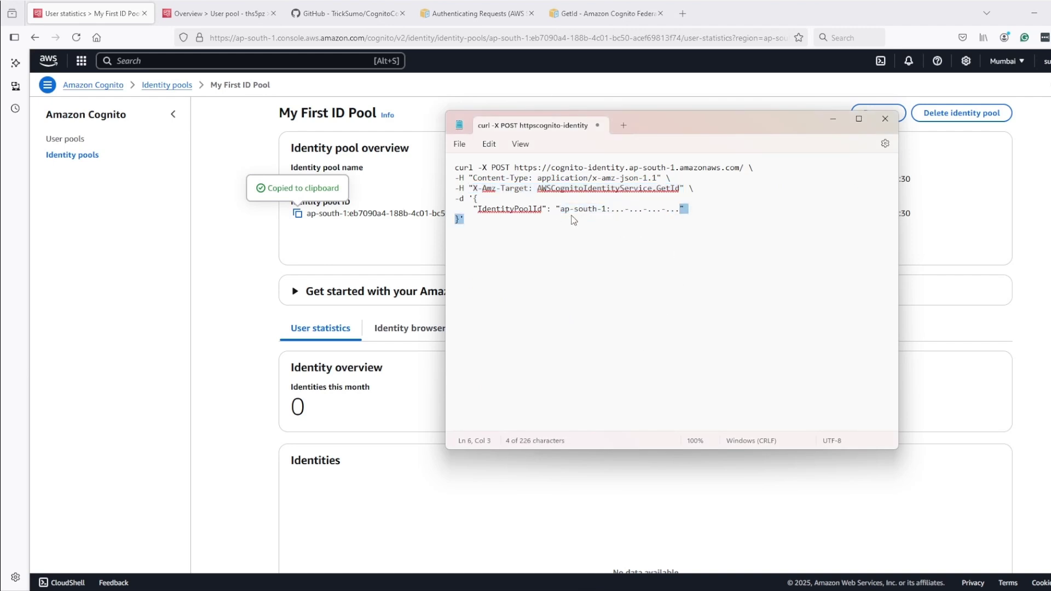
drag(680, 210, 559, 214)
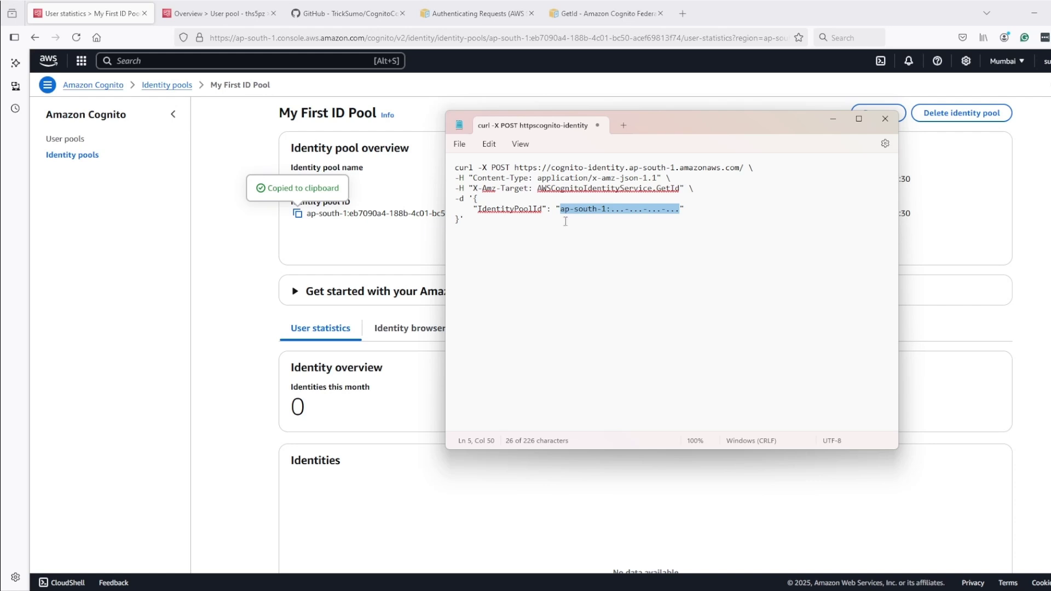
key(ctrl+v)
key(ctrl+a)
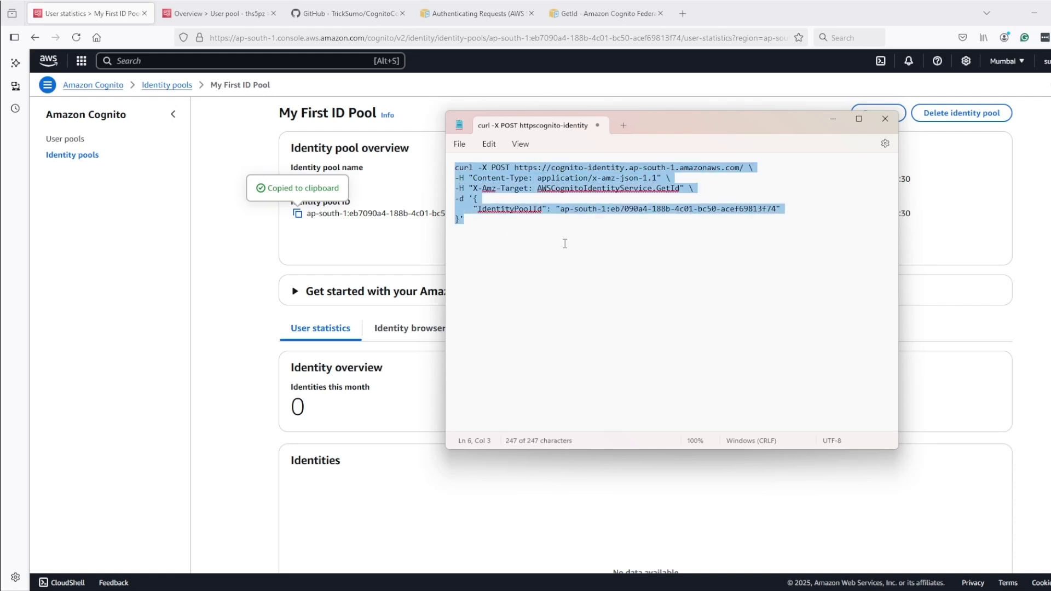
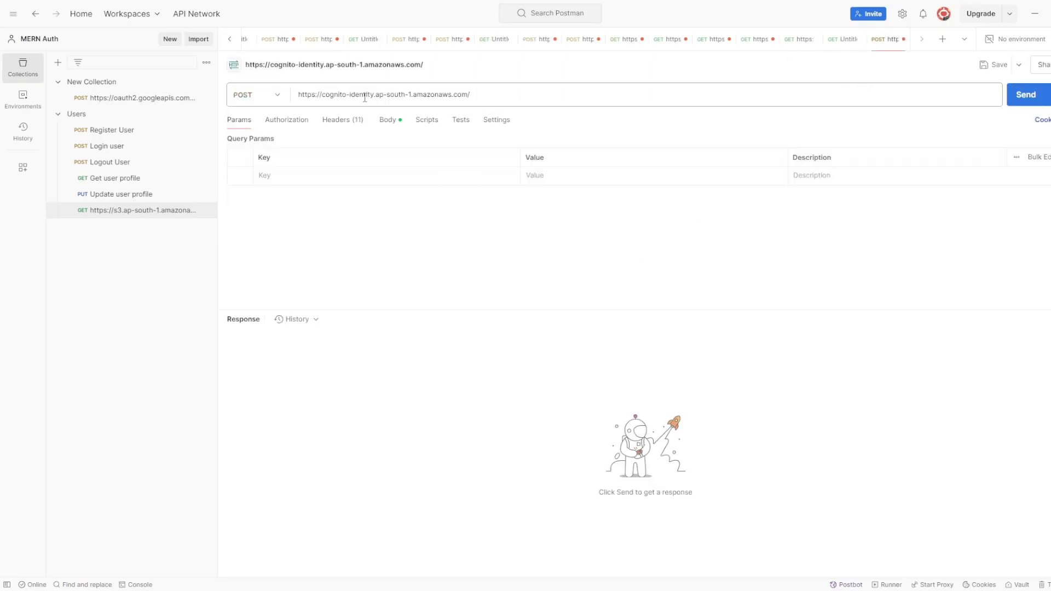
Check the GetId request's authorization and headers in Postman, then send it
click(294, 122)
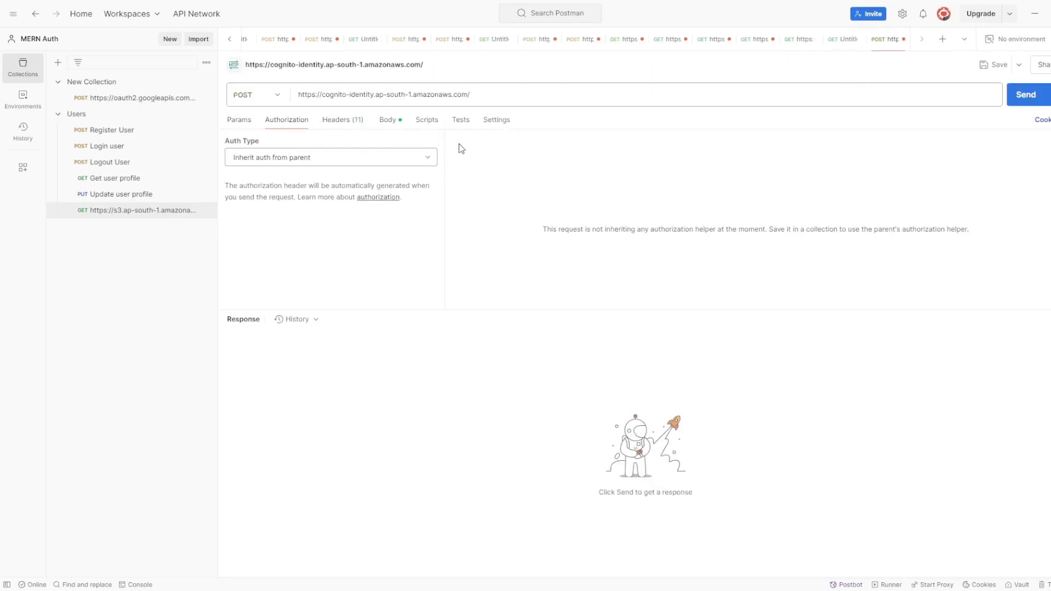
click(352, 127)
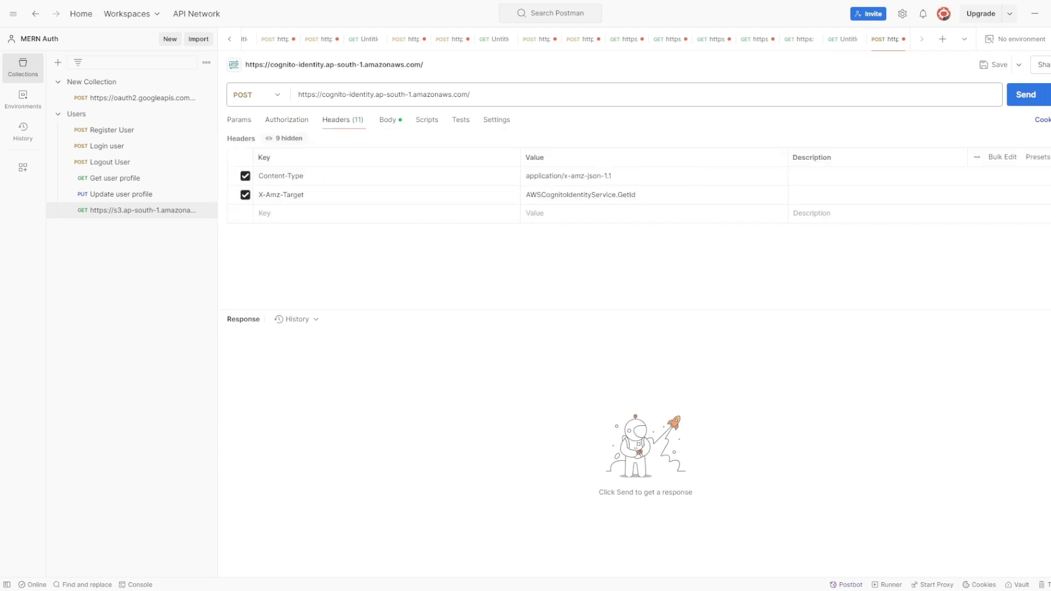
click(1025, 101)
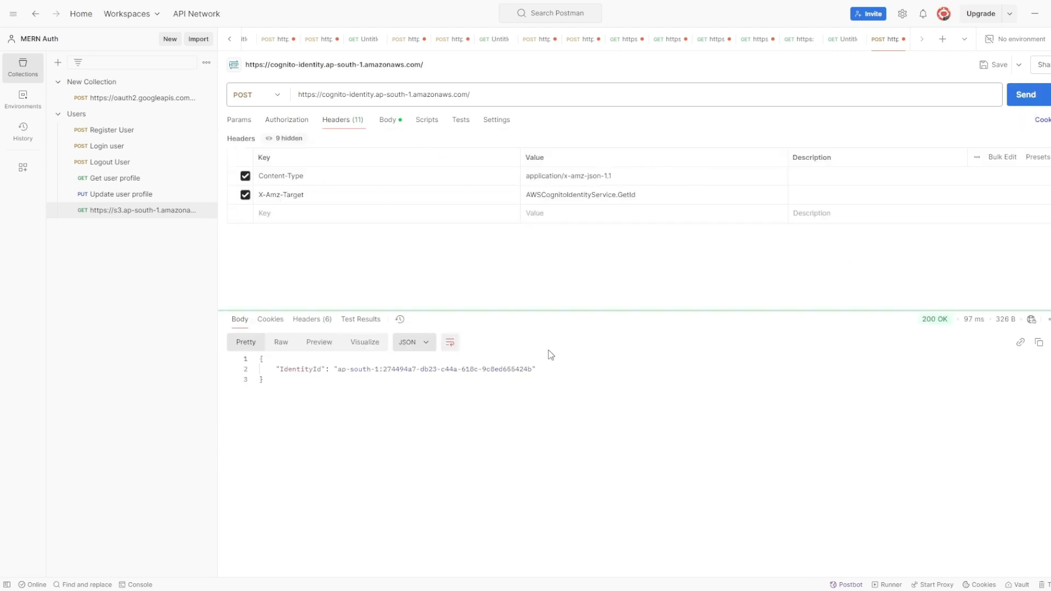
Copy the returned IdentityId JSON into Notepad below the curl command
drag(293, 378, 260, 360)
key(ctrl+c)
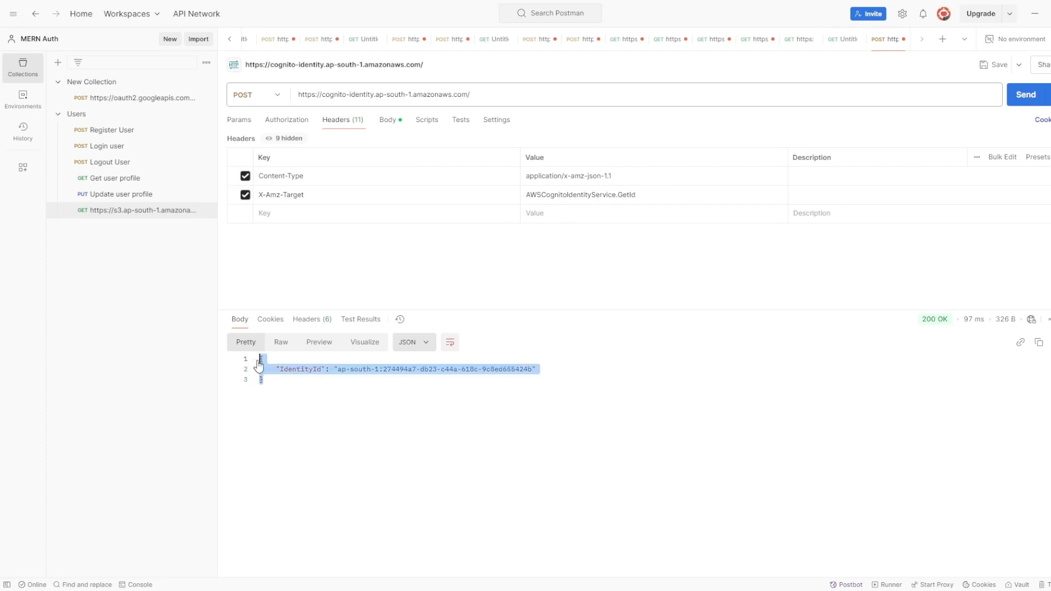
key(alt+Tab)
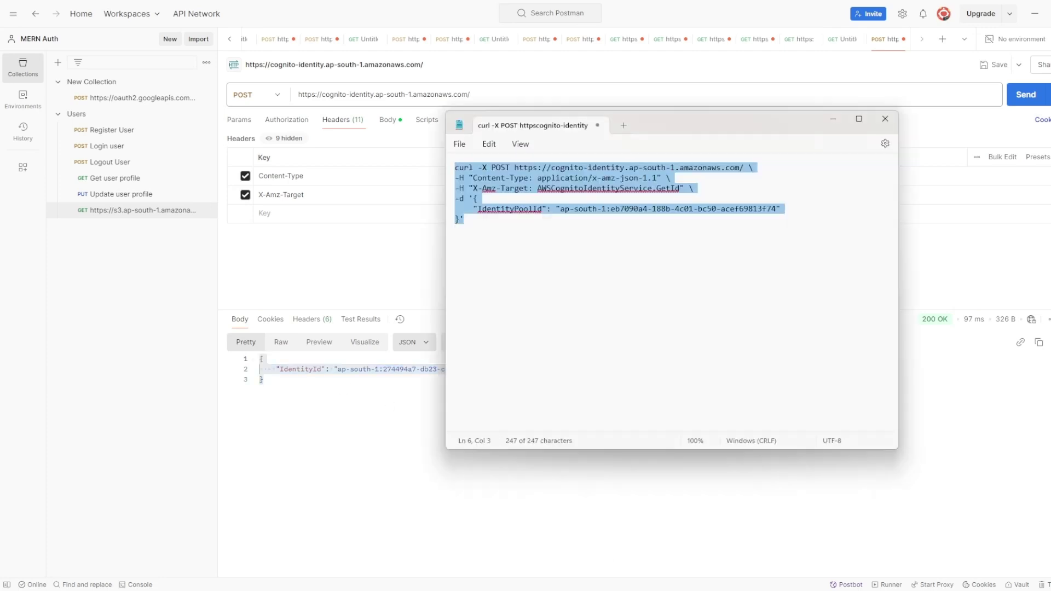
click(643, 232)
key(Return)
key(ctrl+v)
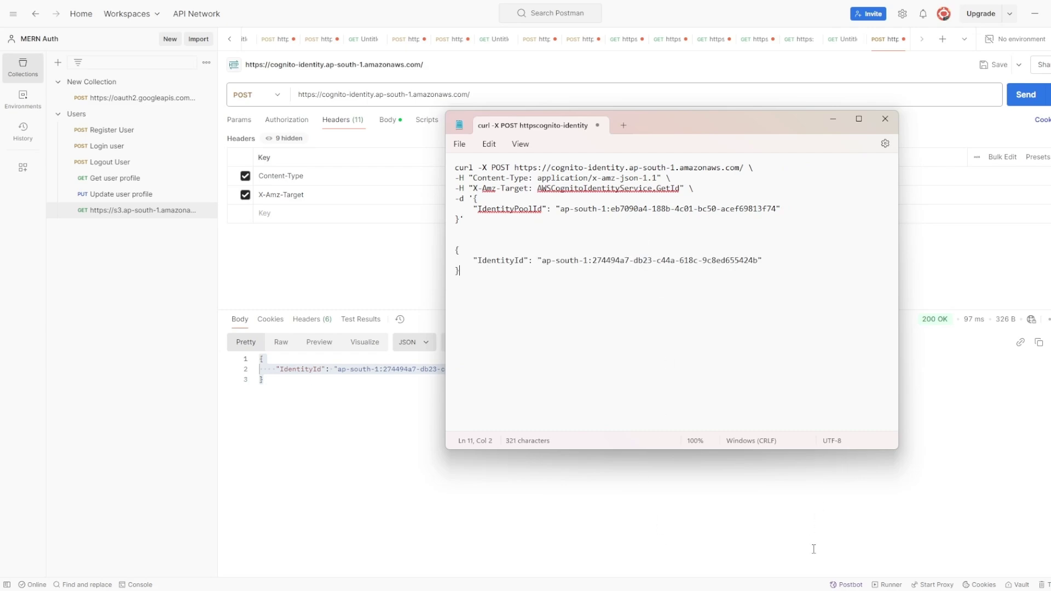
key(alt+Tab)
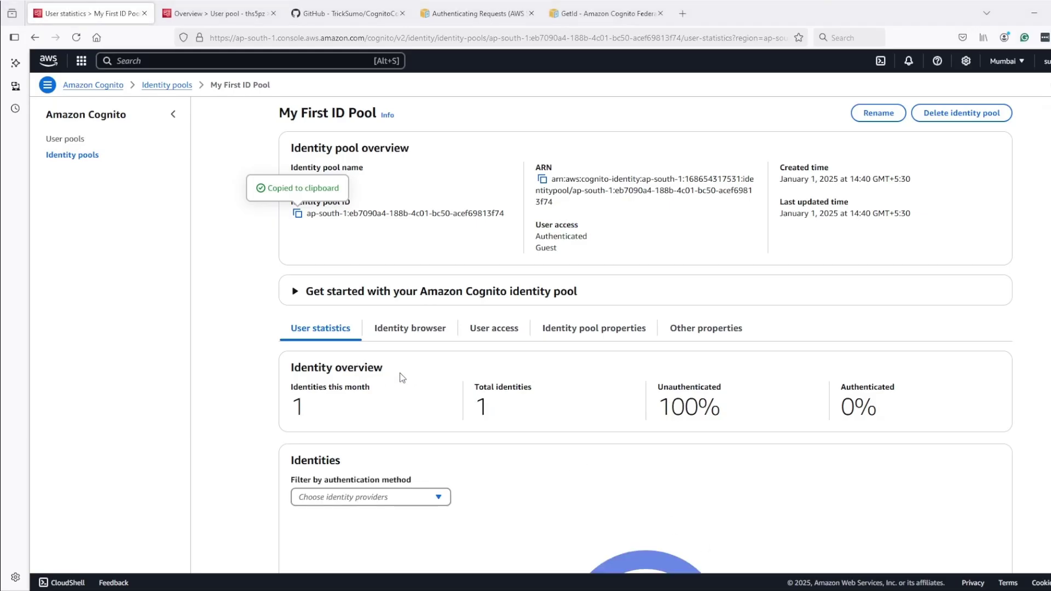
Confirm the pool shows 100% unauthenticated and the refreshed identity browser lists the new identity
scroll(399, 375, down, 2)
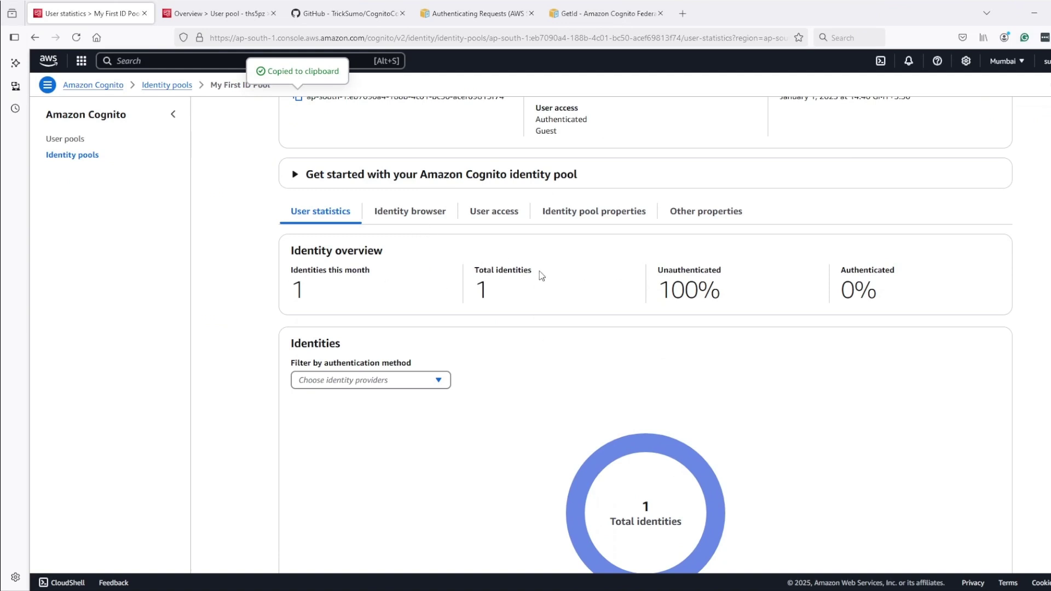
drag(703, 289, 655, 293)
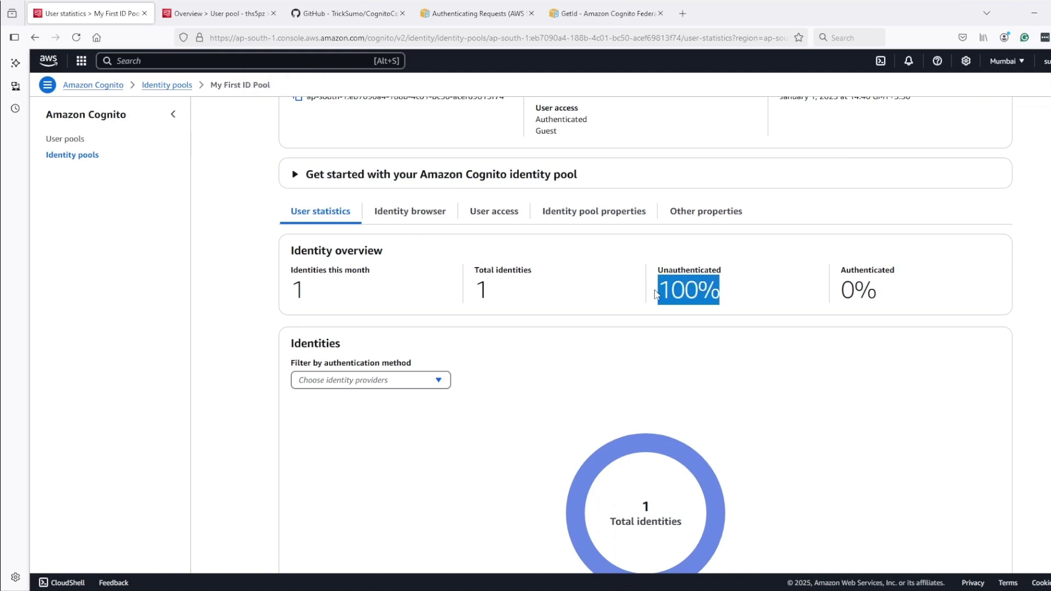
click(417, 216)
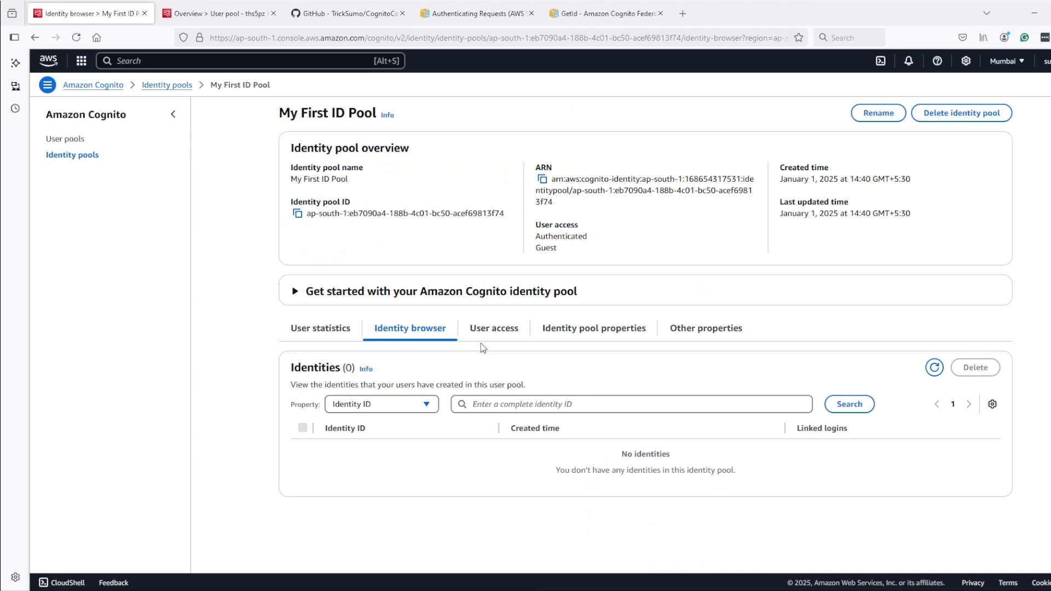
click(935, 367)
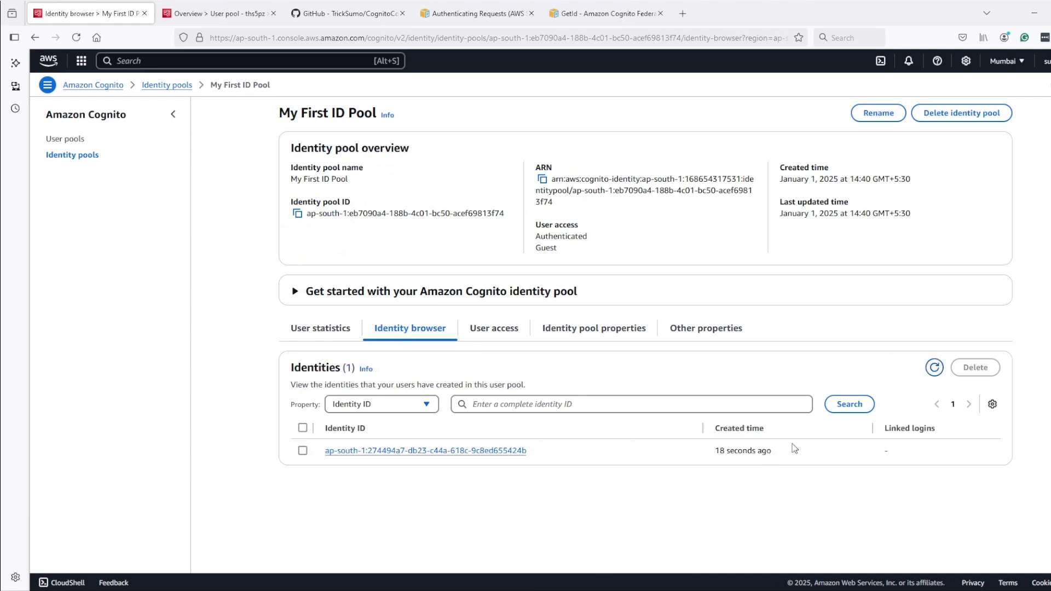
drag(793, 448, 713, 450)
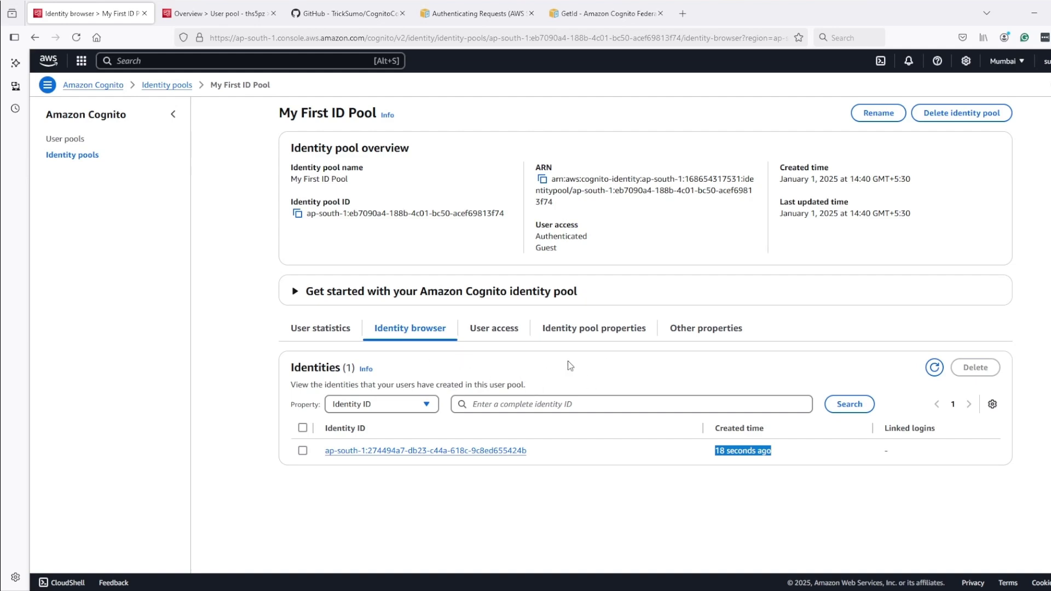
click(585, 12)
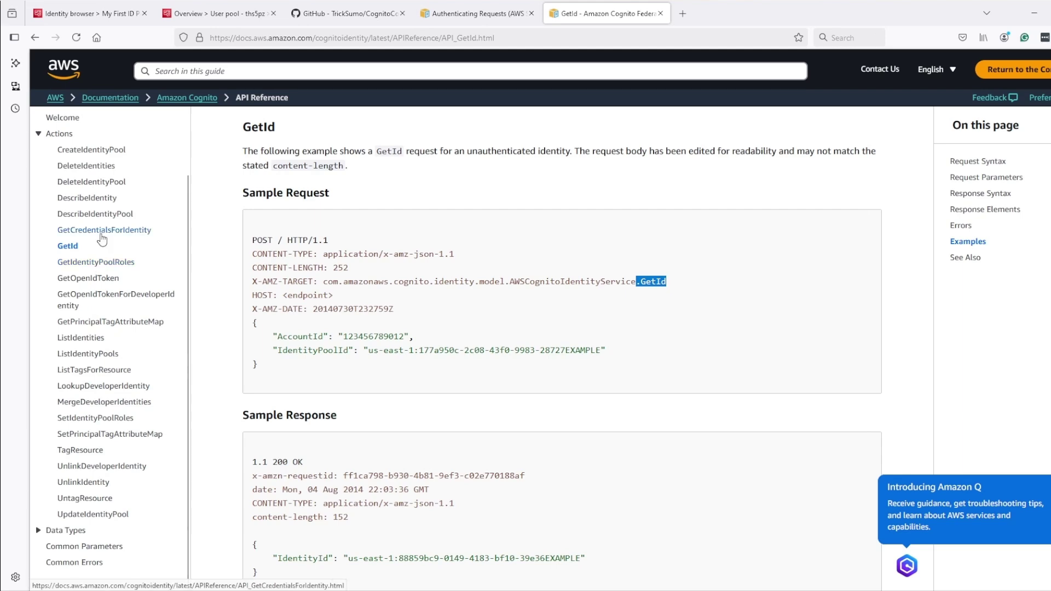
Review the GetCredentialsForIdentity example's X-Amz-Target header value and IdentityId request body
click(104, 232)
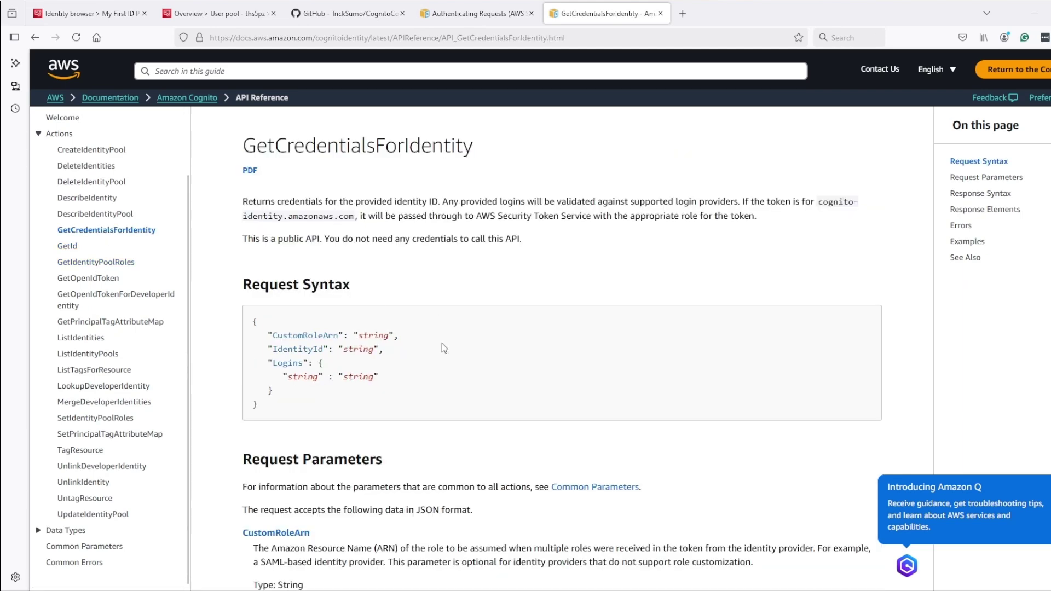
scroll(444, 348, down, 20)
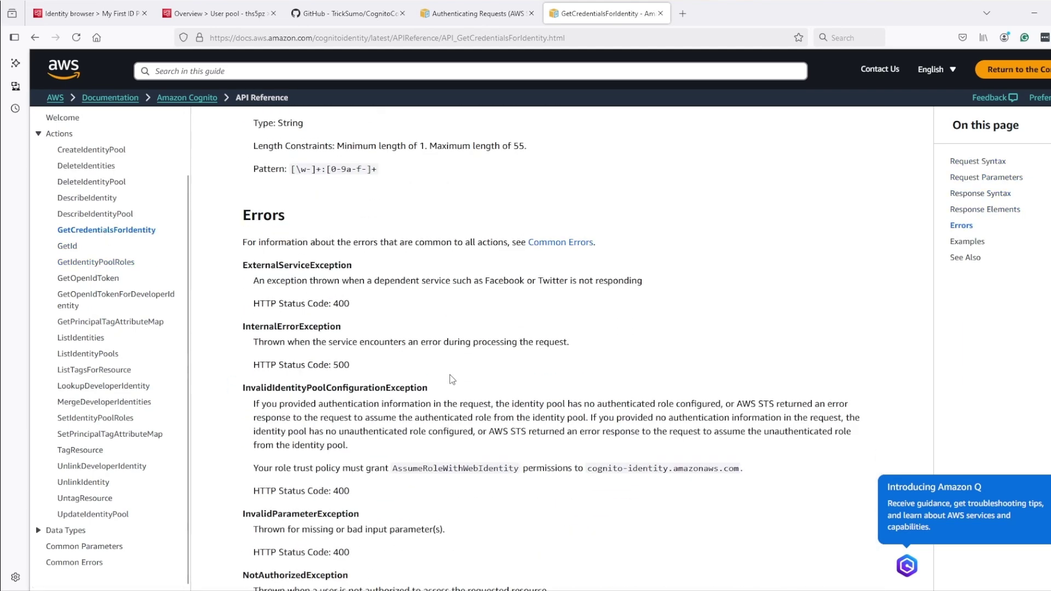
scroll(452, 379, down, 10)
scroll(297, 275, down, 2)
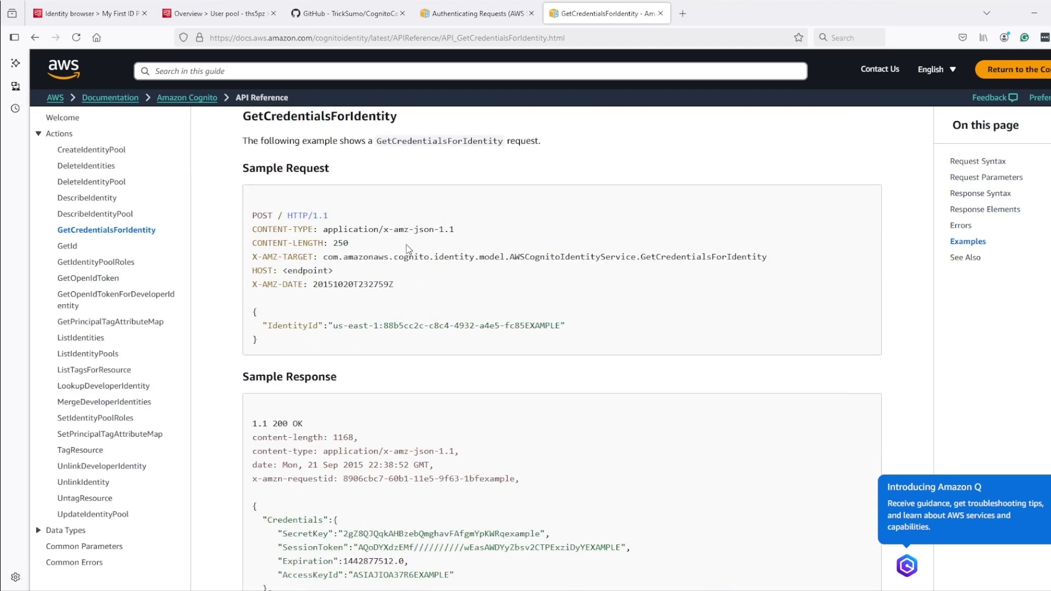
drag(324, 258, 783, 264)
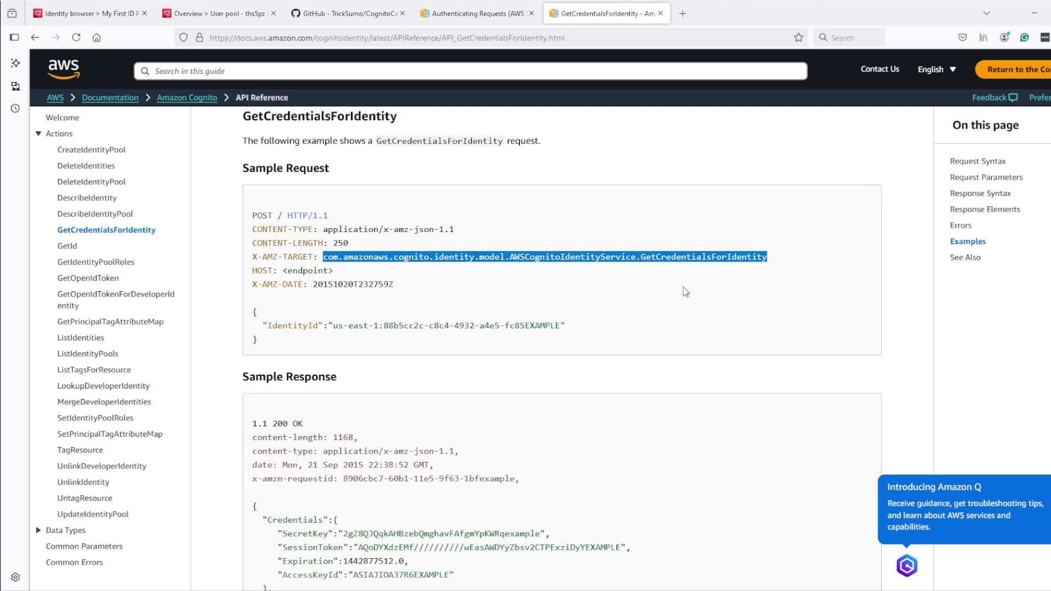
drag(584, 330, 245, 336)
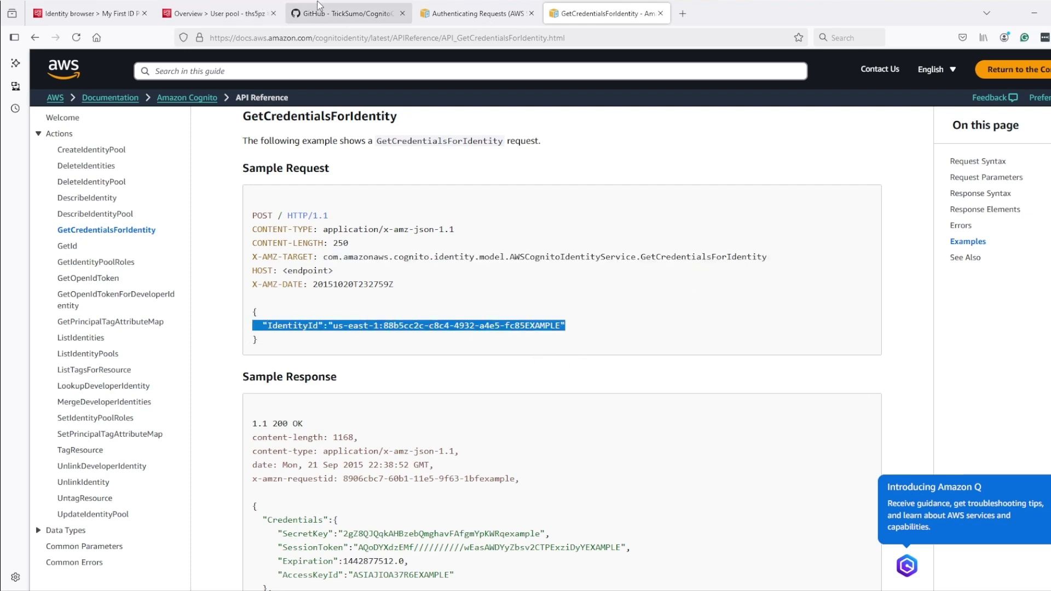
click(321, 7)
scroll(395, 455, down, 3)
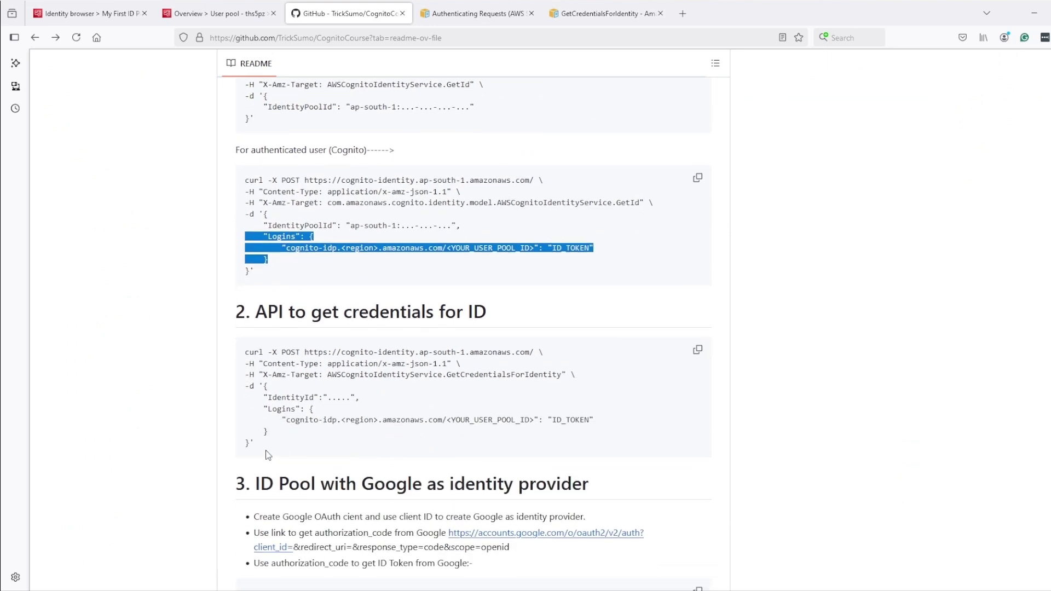
Paste the README's GetCredentialsForIdentity curl template into Notepad below the IdentityId response
click(698, 353)
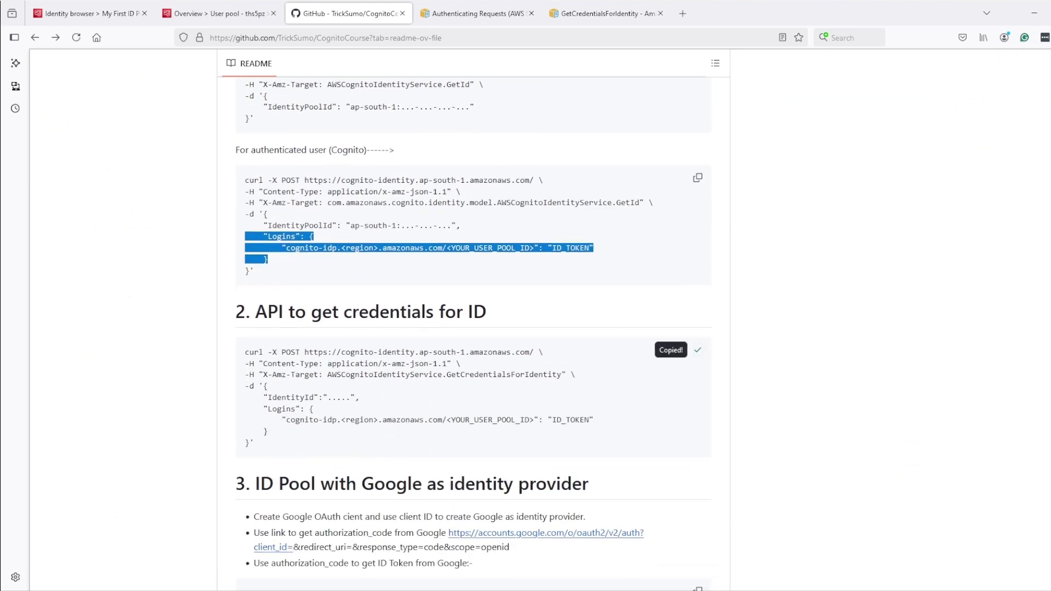
key(alt+Tab)
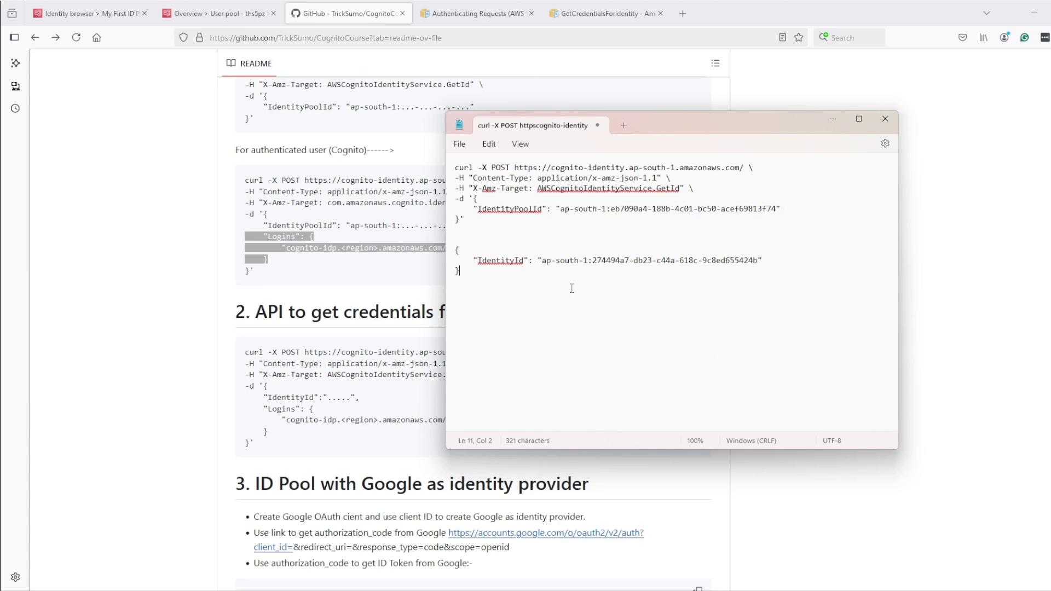
key(Return)
key(Return)
key(Return)
key(Return)
key(ctrl+v)
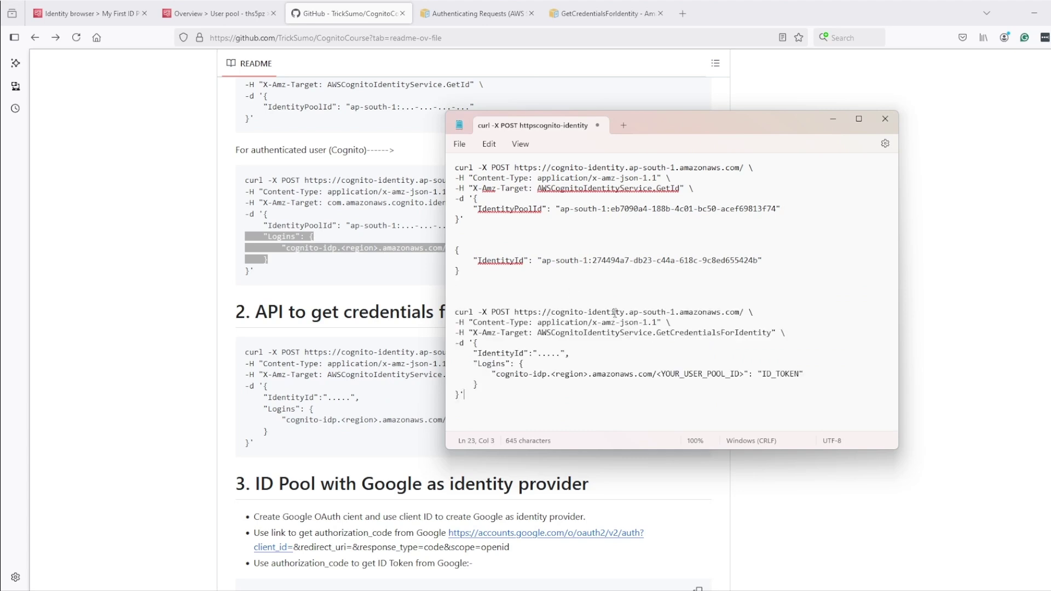
click(614, 312)
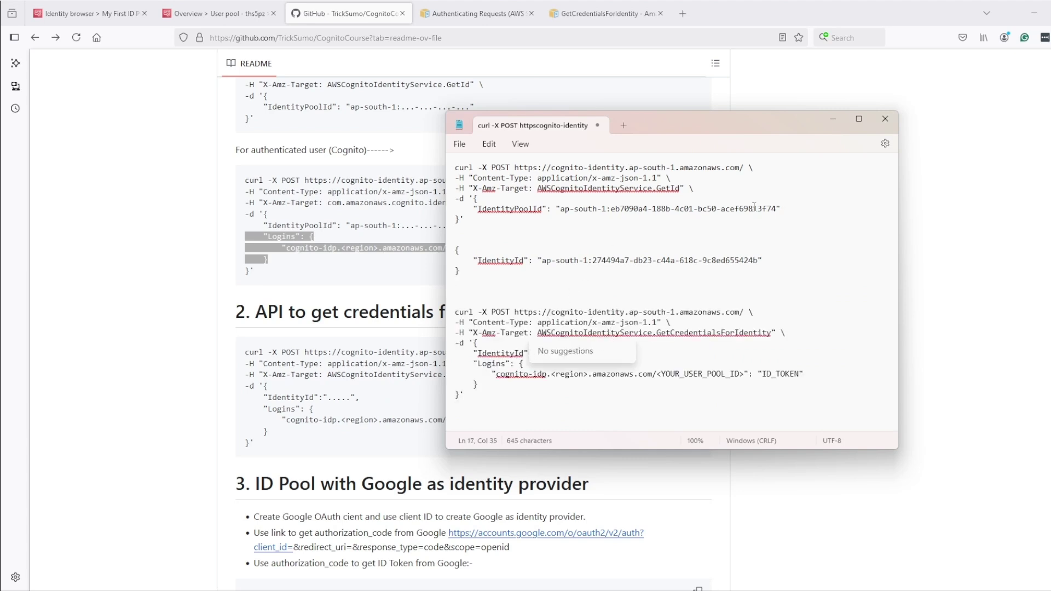
click(631, 282)
Replace the IdentityId placeholder with the identity ID returned by GetId
drag(757, 260, 542, 261)
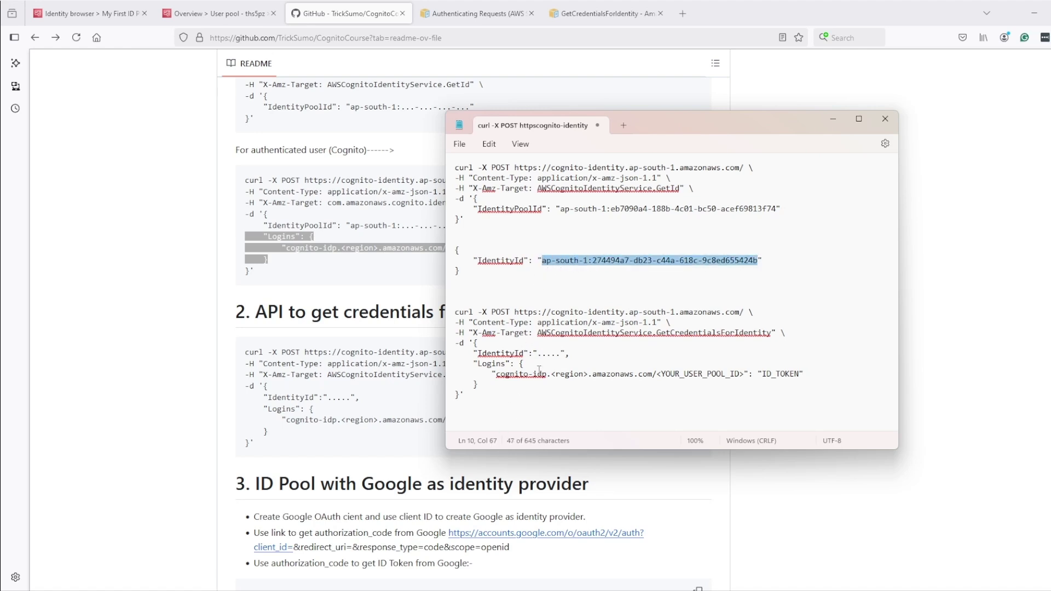
mouse_move(559, 354)
mouse_down()
mouse_move(534, 359)
mouse_move(542, 362)
mouse_up()
key(BackSpace)
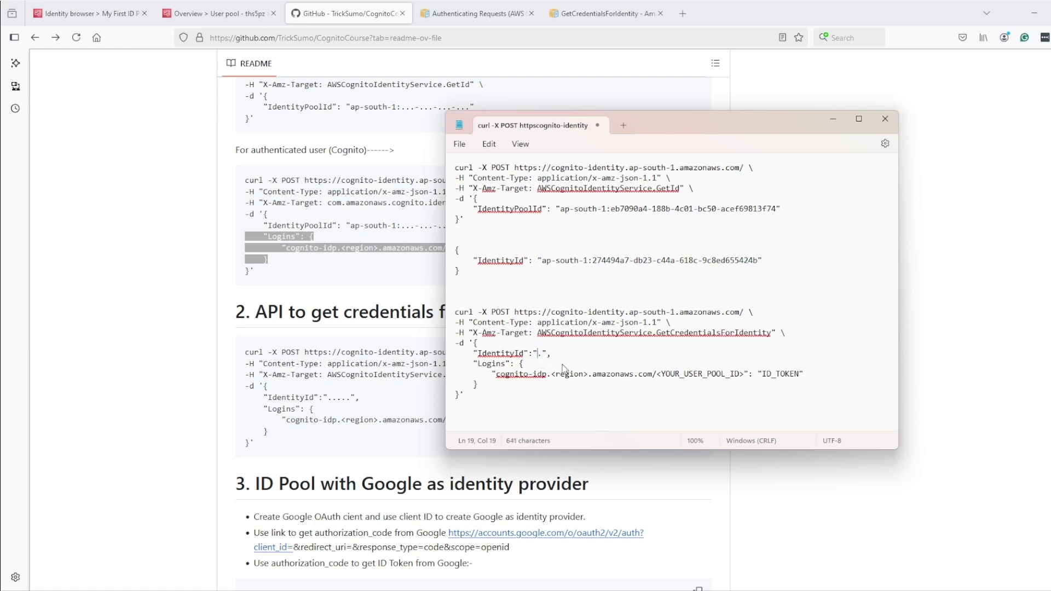
key(shift+Right)
key(ctrl+v)
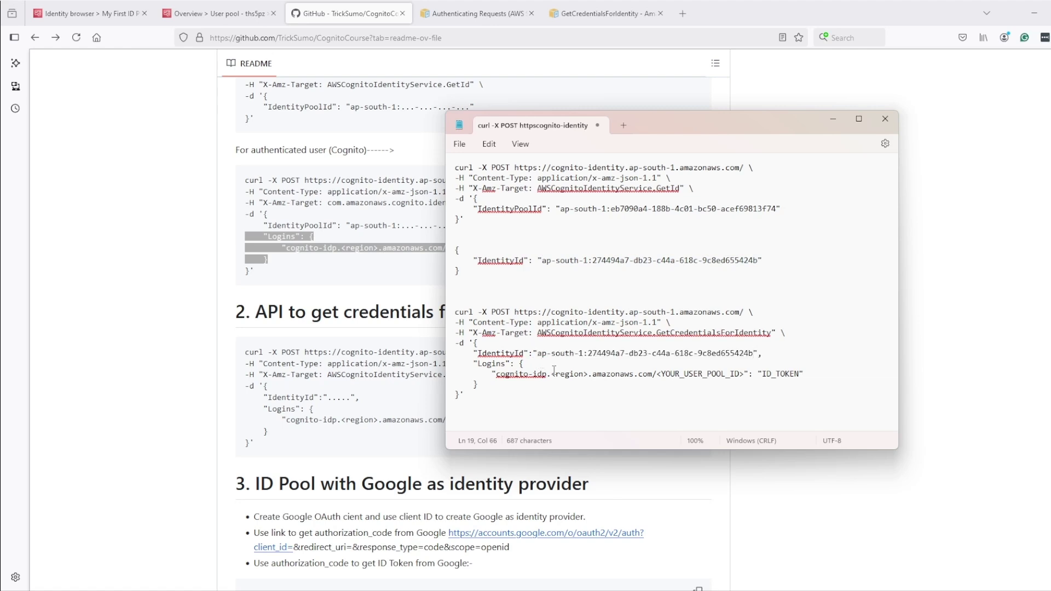
Delete the Logins block and copy the finished GetCredentialsForIdentity command
drag(499, 387, 449, 369)
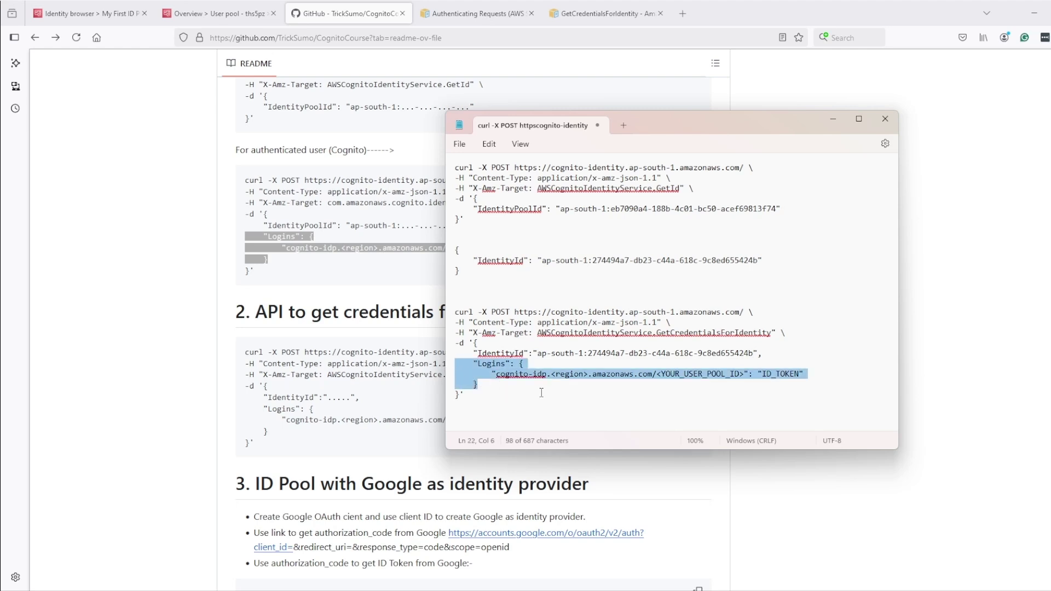
key(BackSpace)
key(BackSpace)
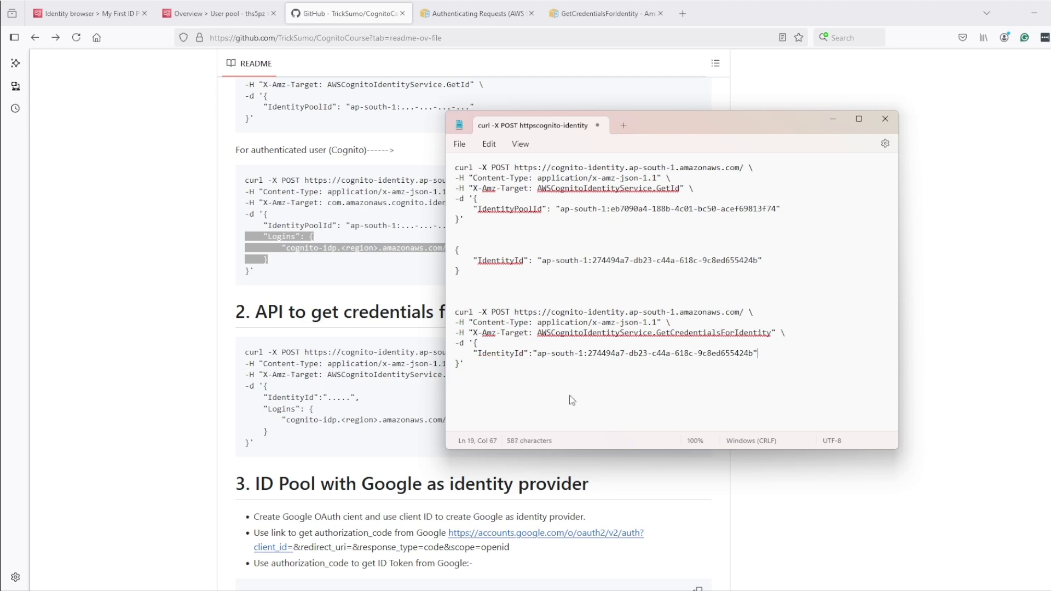
drag(517, 389, 434, 308)
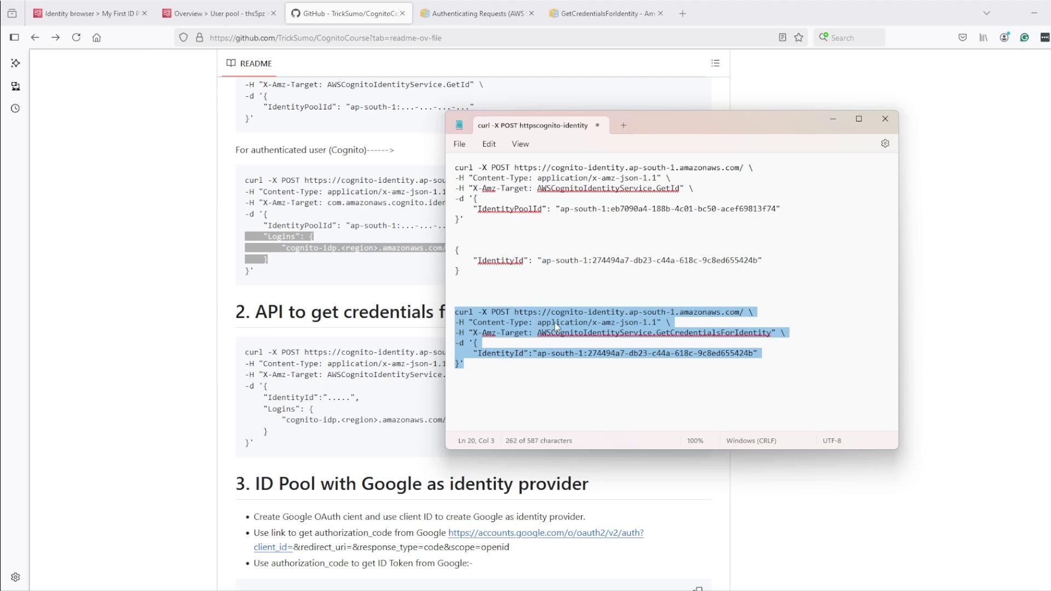
key(alt+Tab)
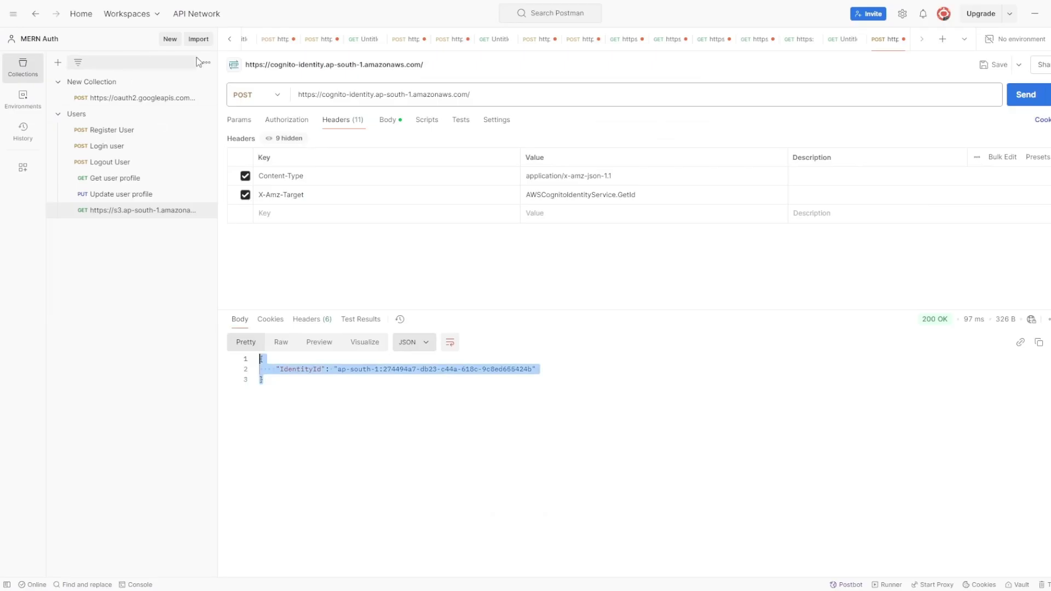
Import the cURL into Postman without saving and send it, getting 200 OK with temporary credentials
click(198, 39)
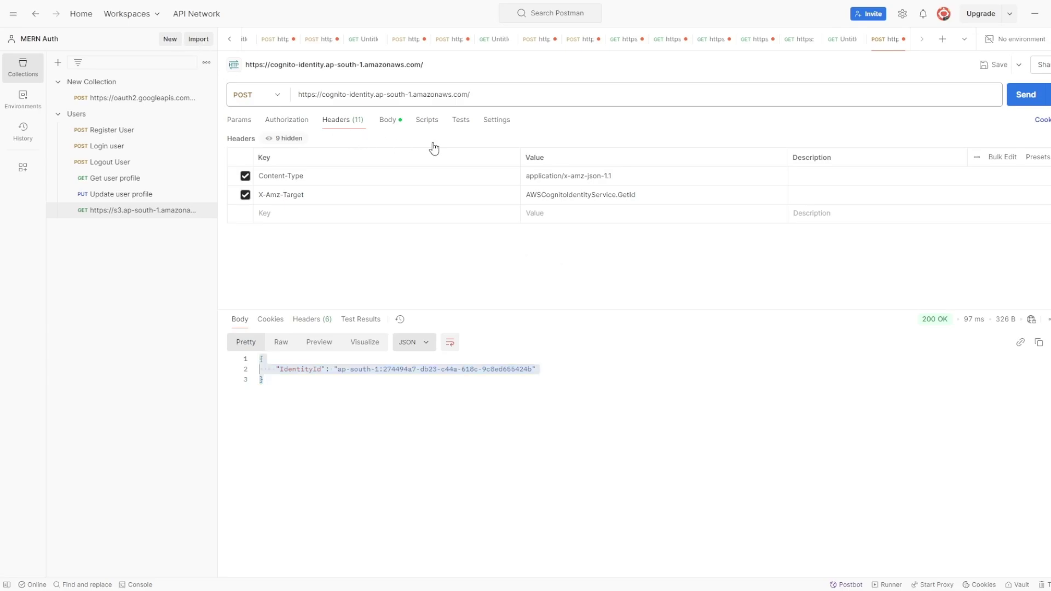
key(ctrl+v)
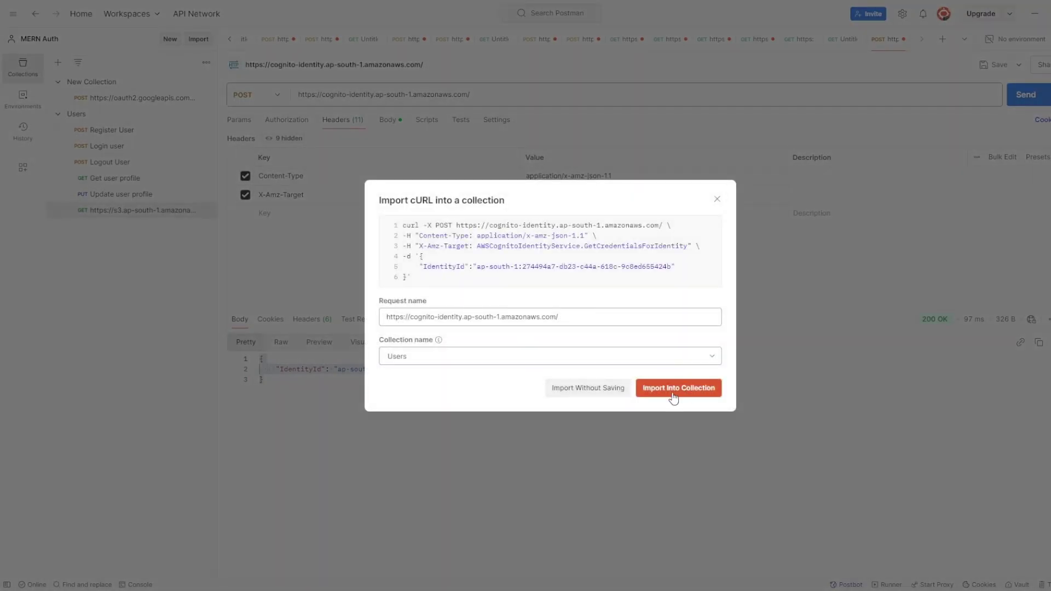
click(595, 393)
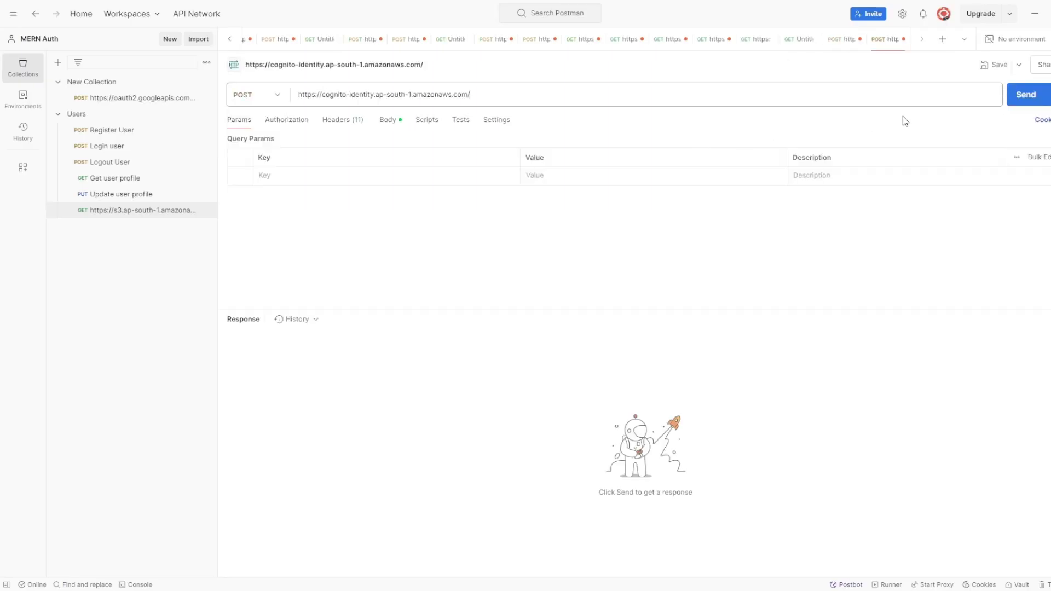
click(1017, 95)
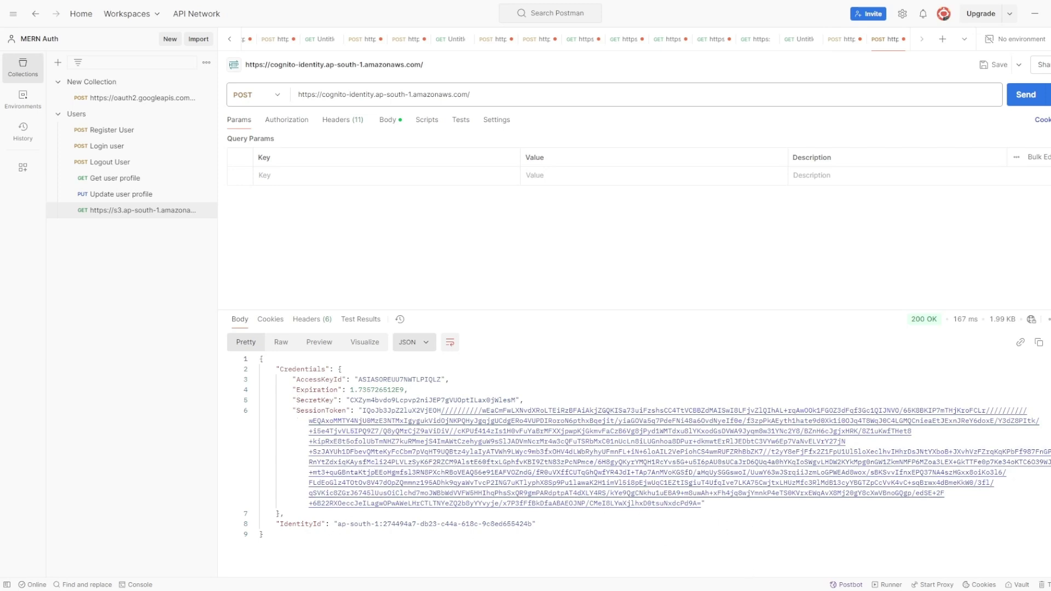
mouse_move(778, 590)
click(778, 547)
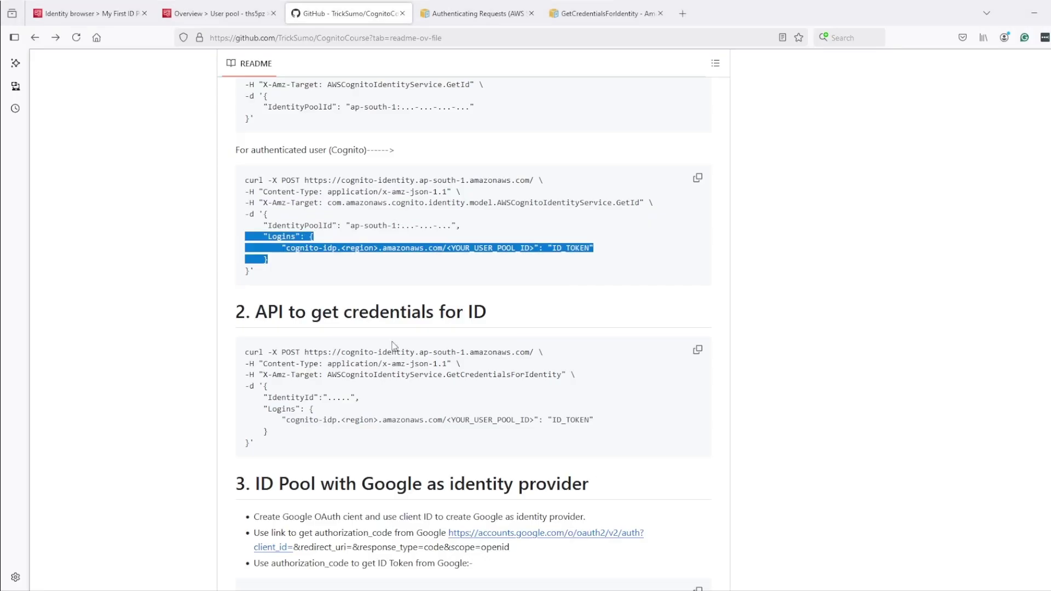
Review My First ID Pool's user statistics and authenticated access, opening demoAuthRole in a new tab
click(90, 14)
click(308, 330)
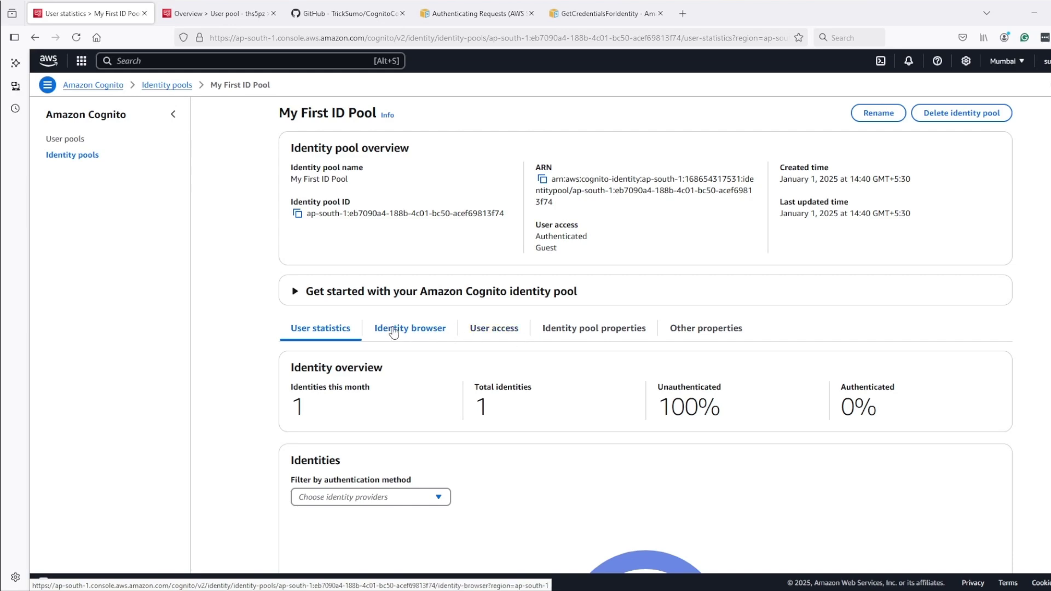
click(481, 332)
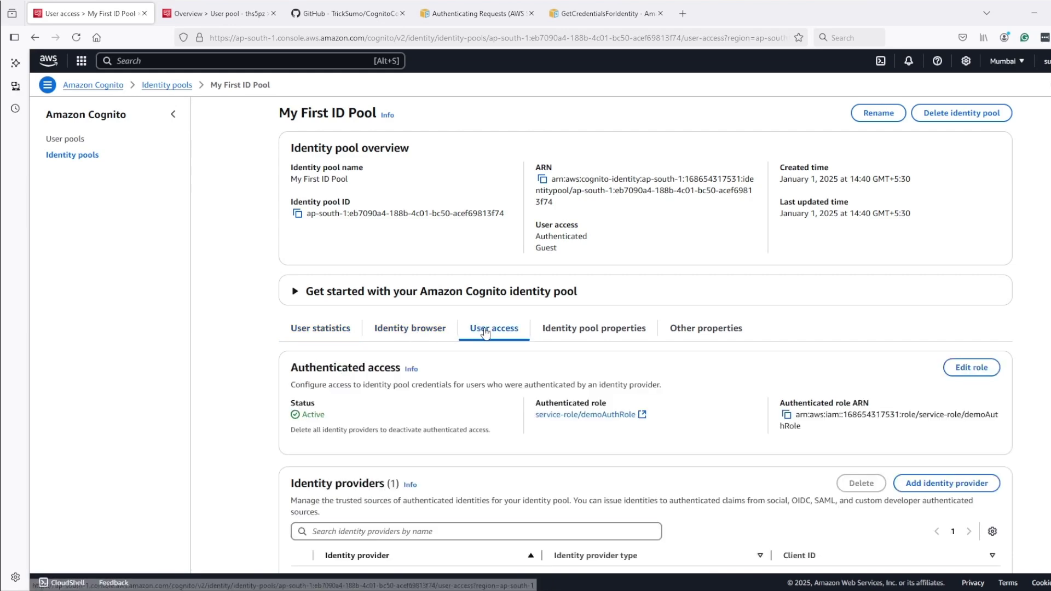
scroll(555, 378, down, 2)
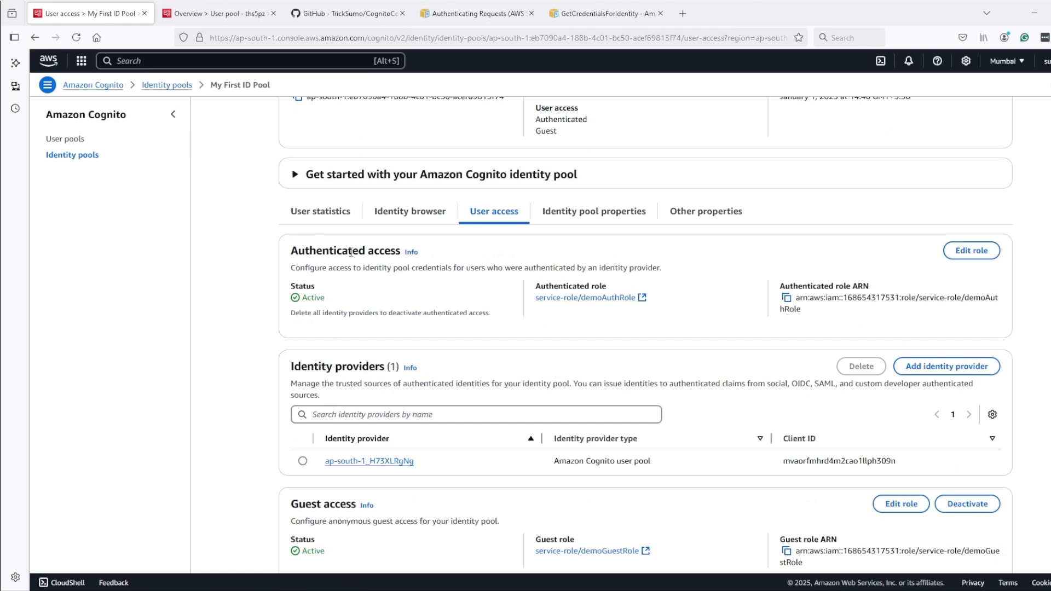
triple_click(304, 250)
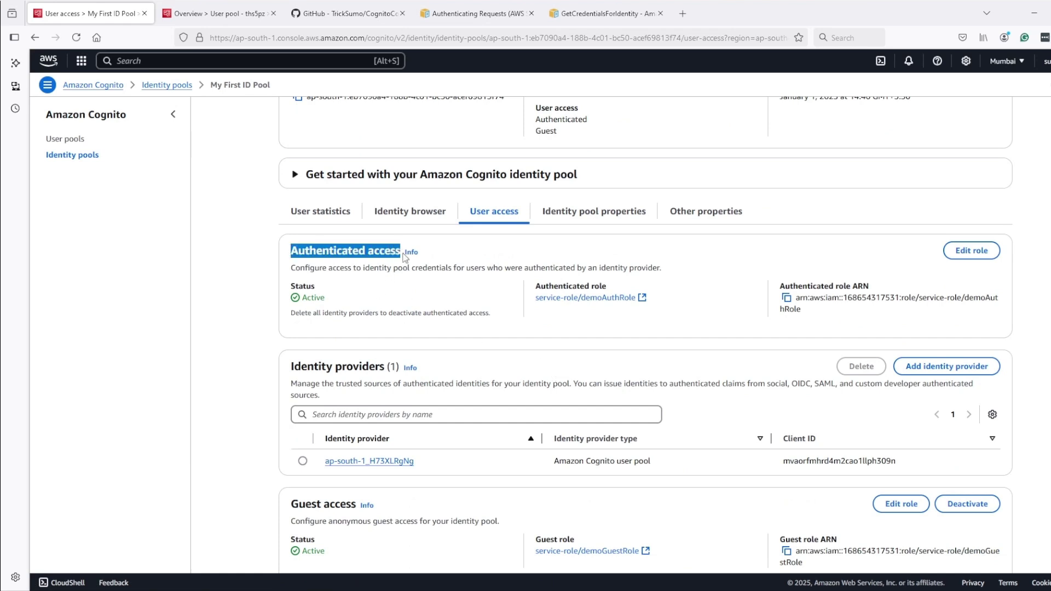
click(567, 299)
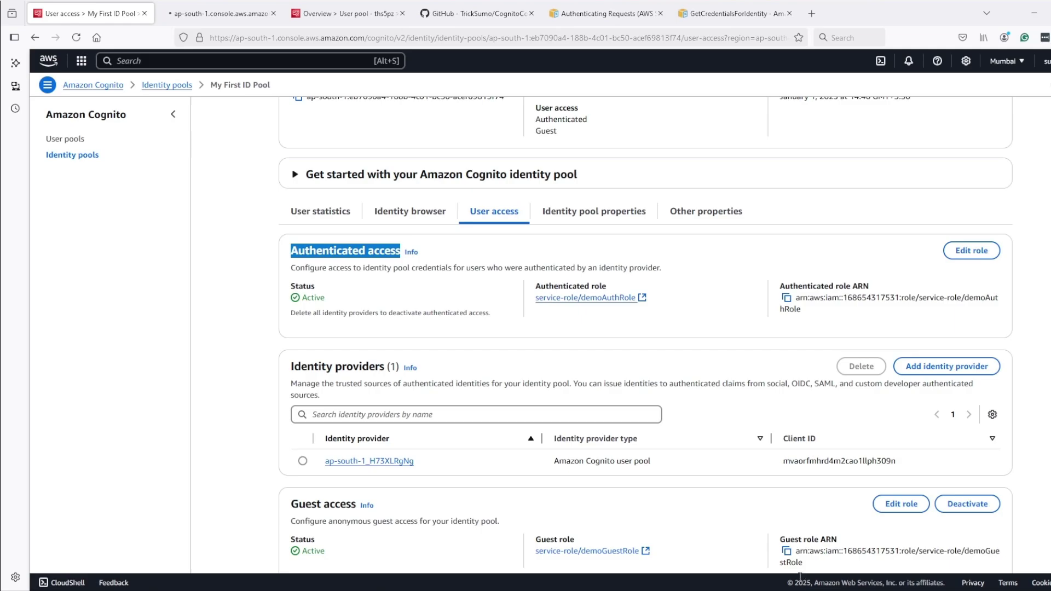
click(694, 590)
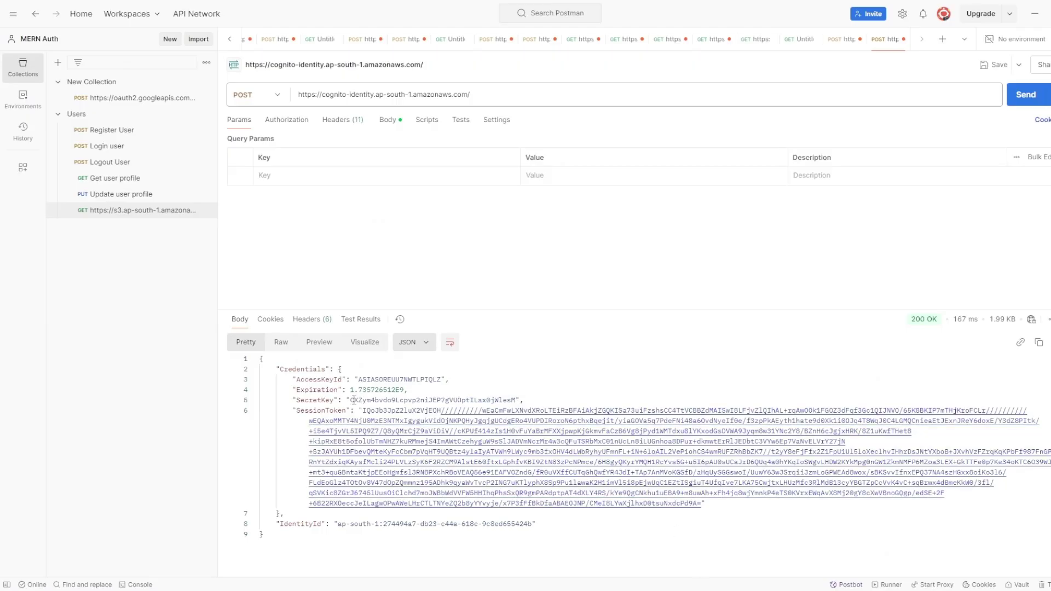
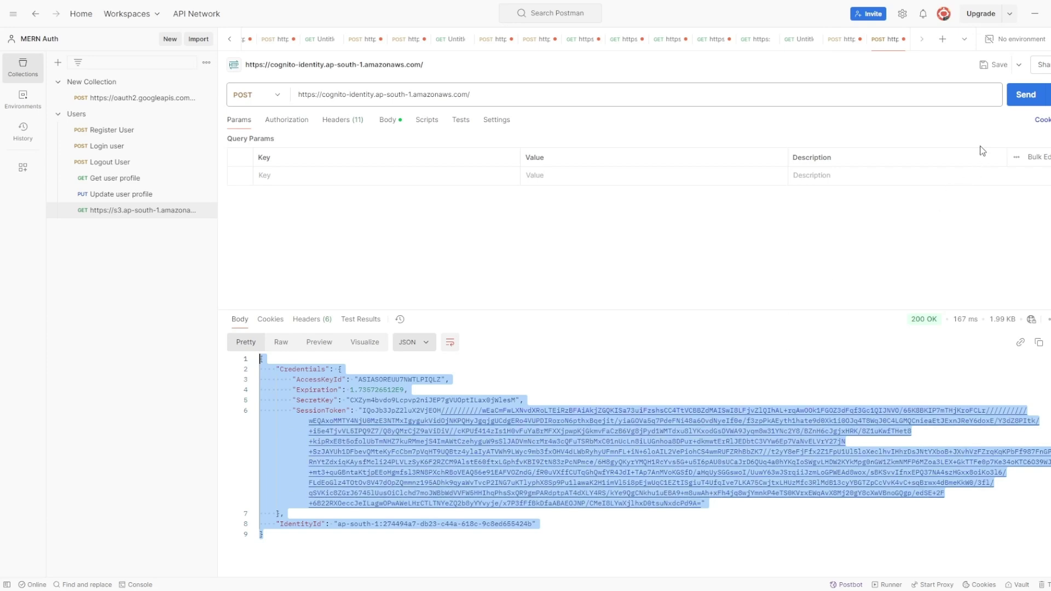
Minimize Postman and switch to the demoAuthRole IAM tab
click(1034, 13)
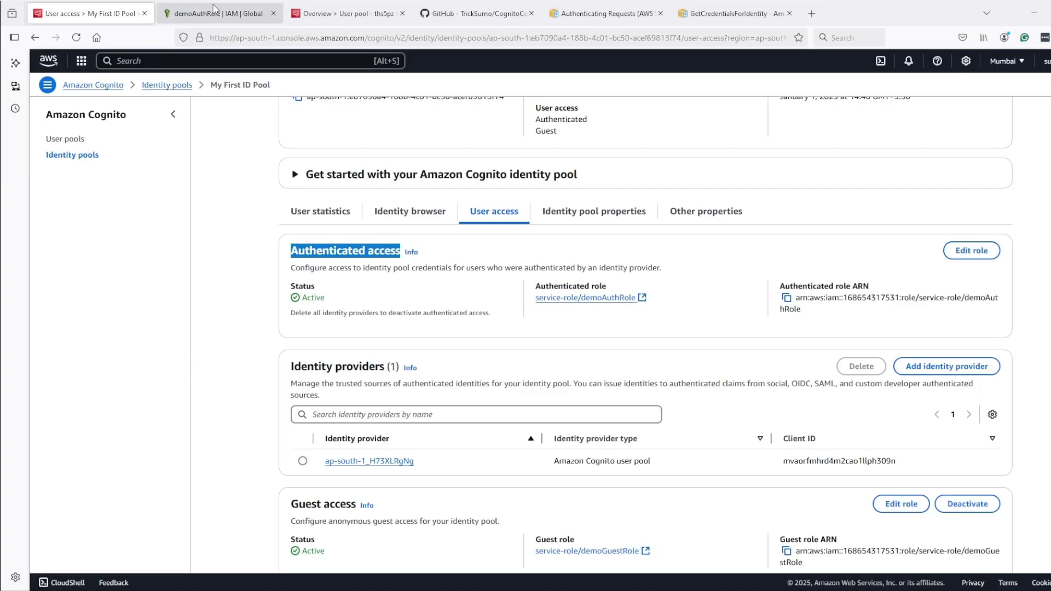
click(214, 9)
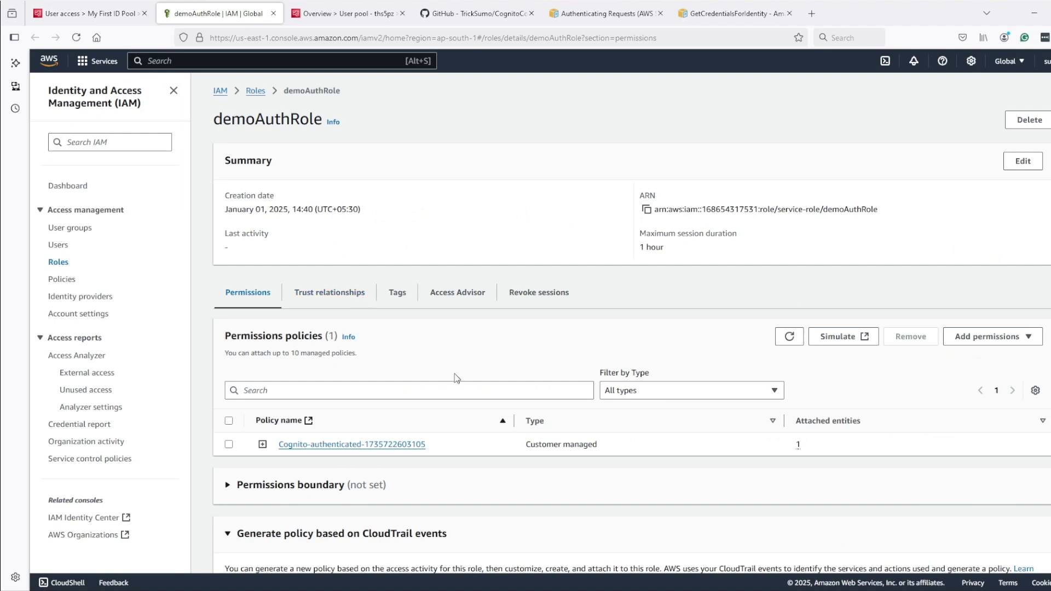
Inspect the Cognito-authenticated policy JSON, noting its GetCredentialsForIdentity action
click(263, 445)
scroll(417, 450, down, 4)
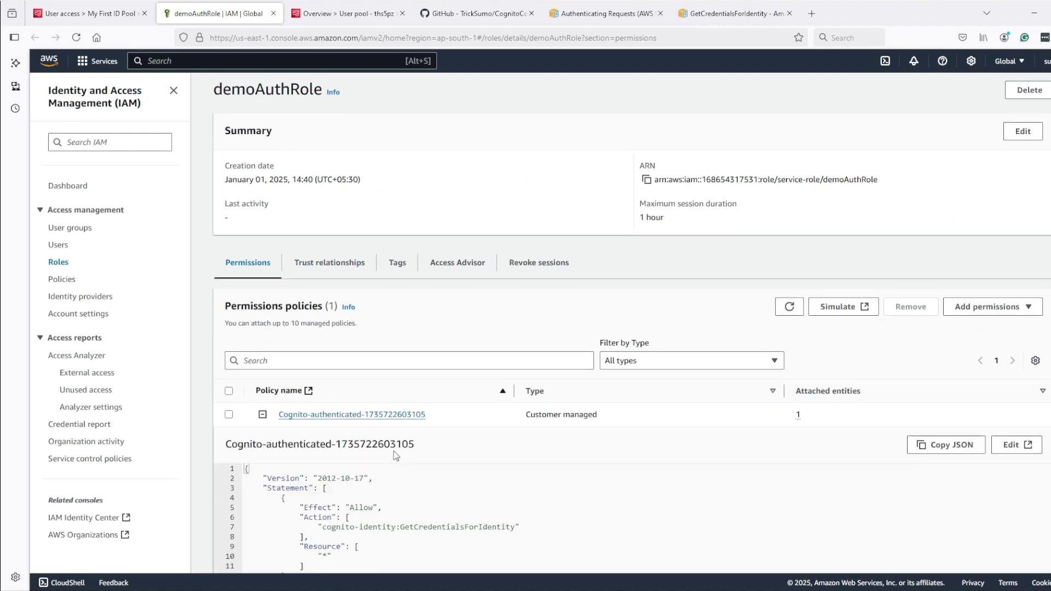
drag(321, 442, 531, 442)
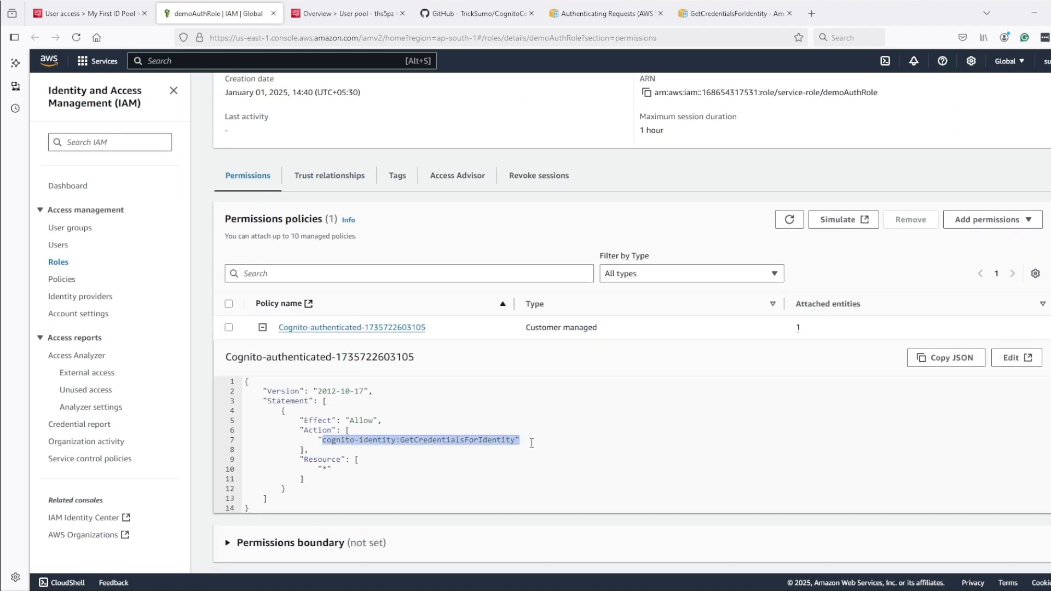
click(583, 462)
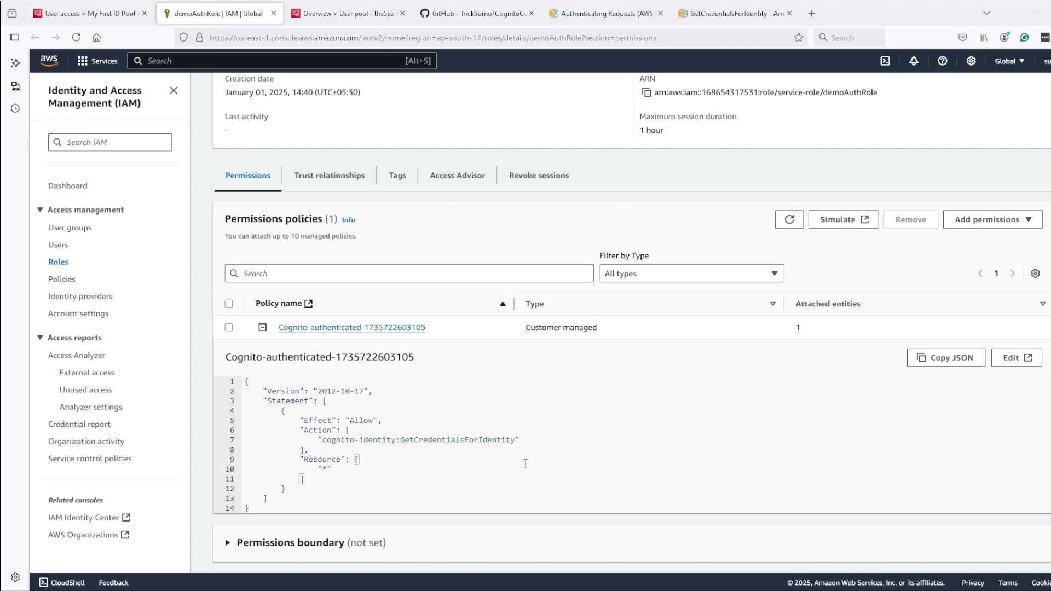
Under Add permissions > Attach policies, search 's3' and tick AmazonS3ReadOnlyAccess
click(1007, 220)
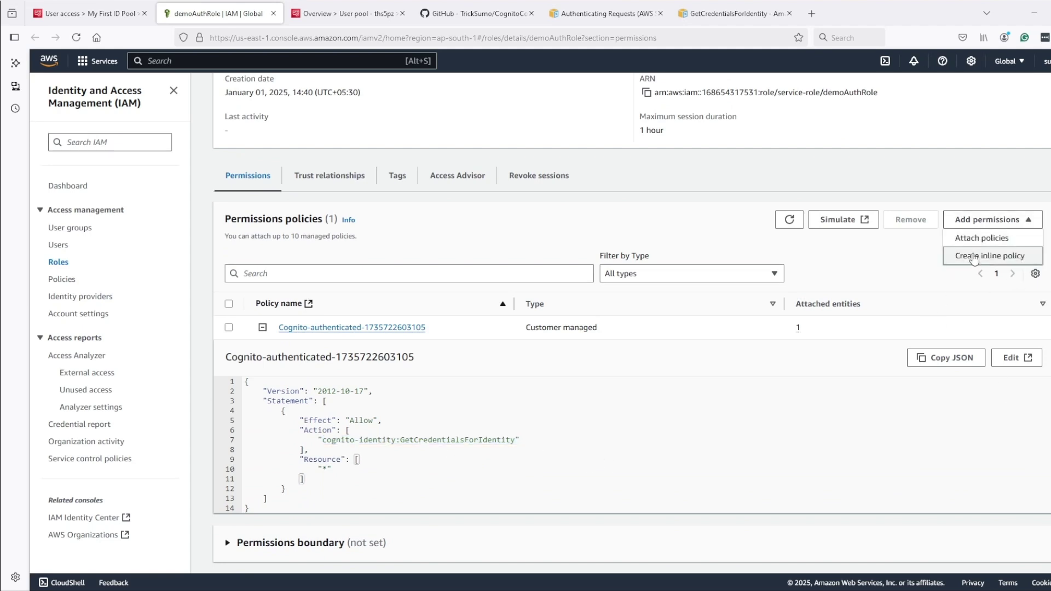
click(980, 238)
click(171, 201)
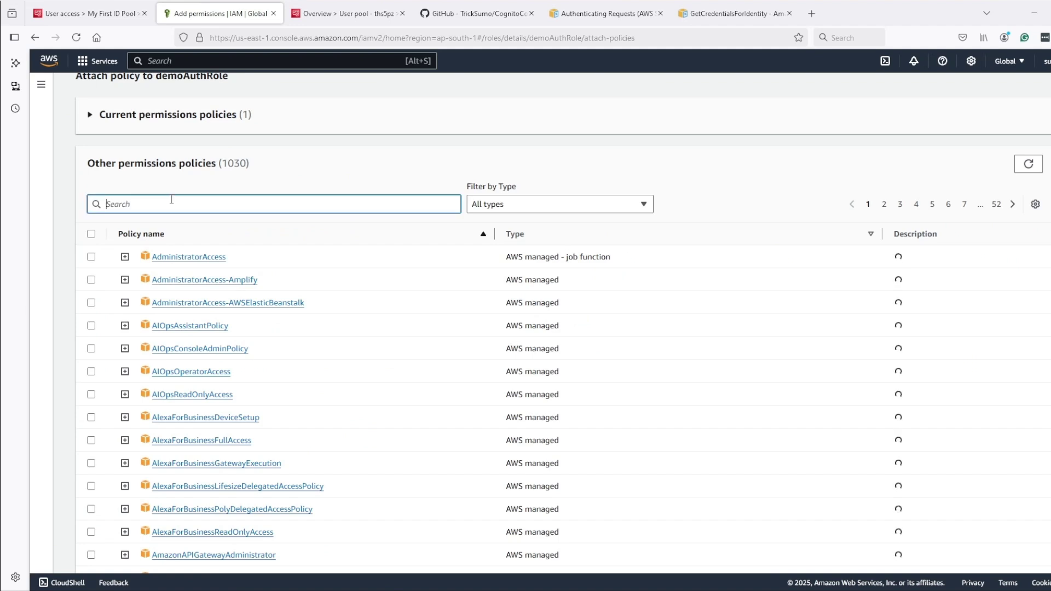
text(s3)
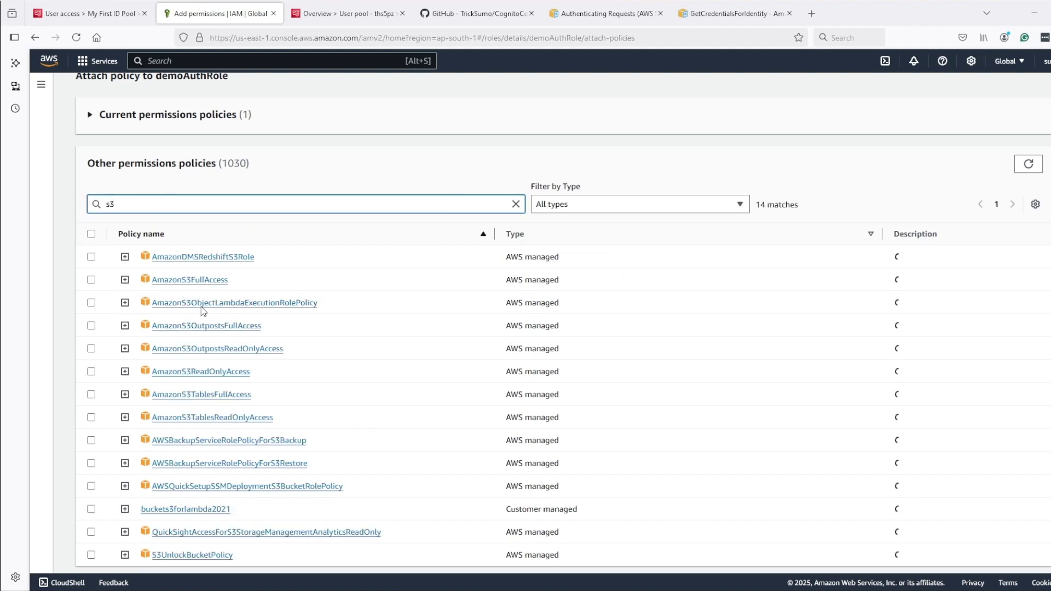
click(91, 371)
Review AmazonS3ReadOnlyAccess's s3:Get* actions and attach the policy to demoAuthRole
click(124, 371)
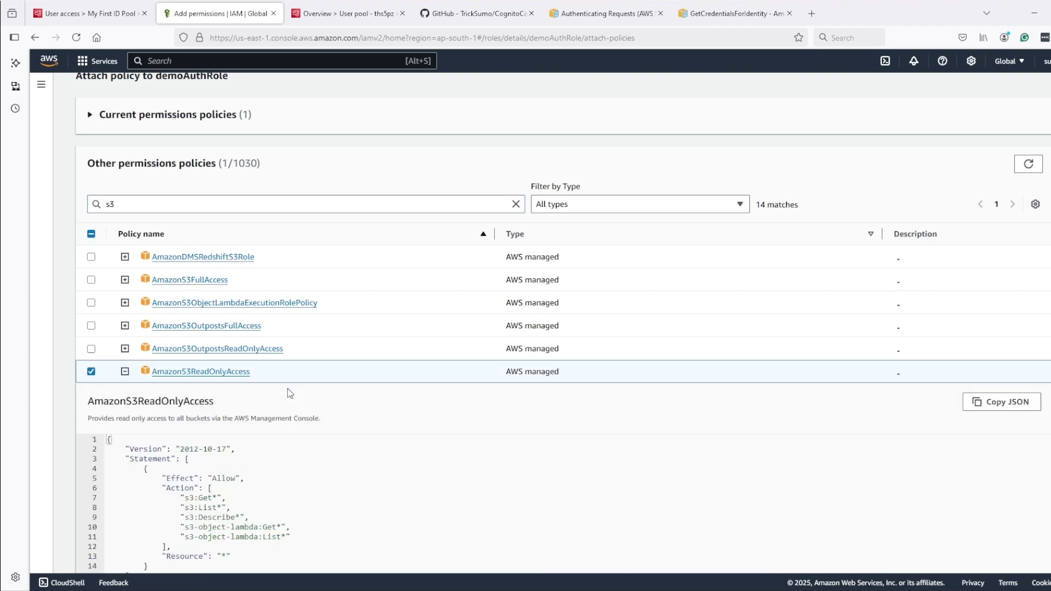
scroll(287, 388, down, 3)
drag(198, 381, 249, 400)
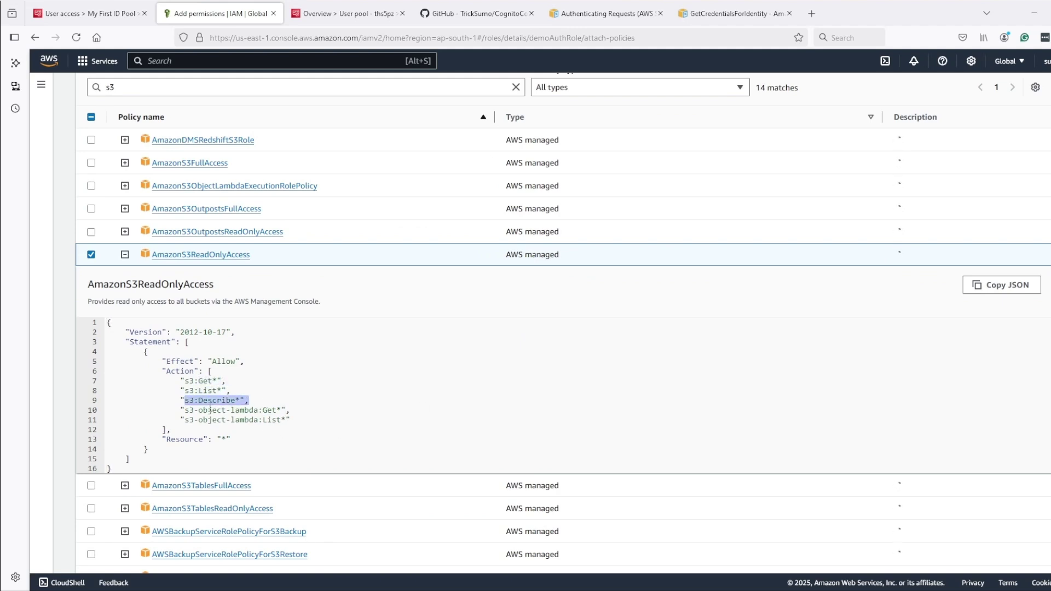
drag(181, 381, 226, 381)
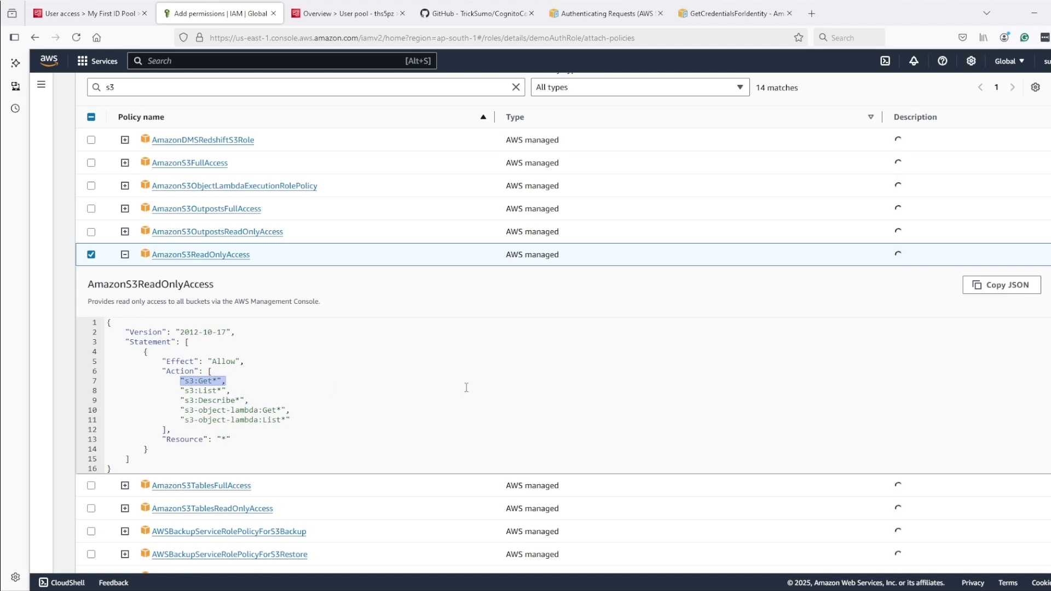
scroll(466, 388, down, 3)
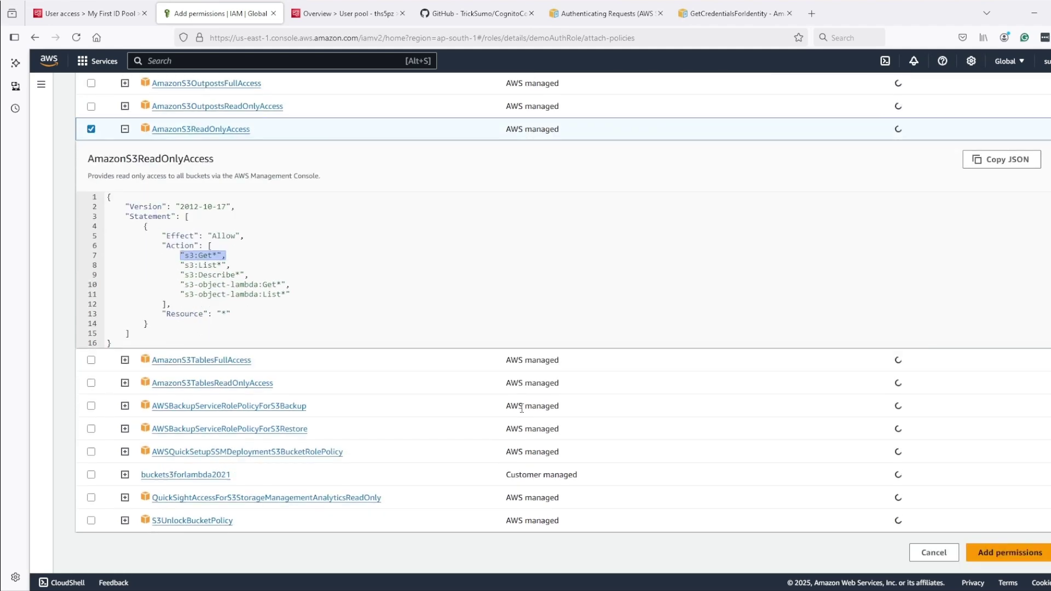
click(1010, 553)
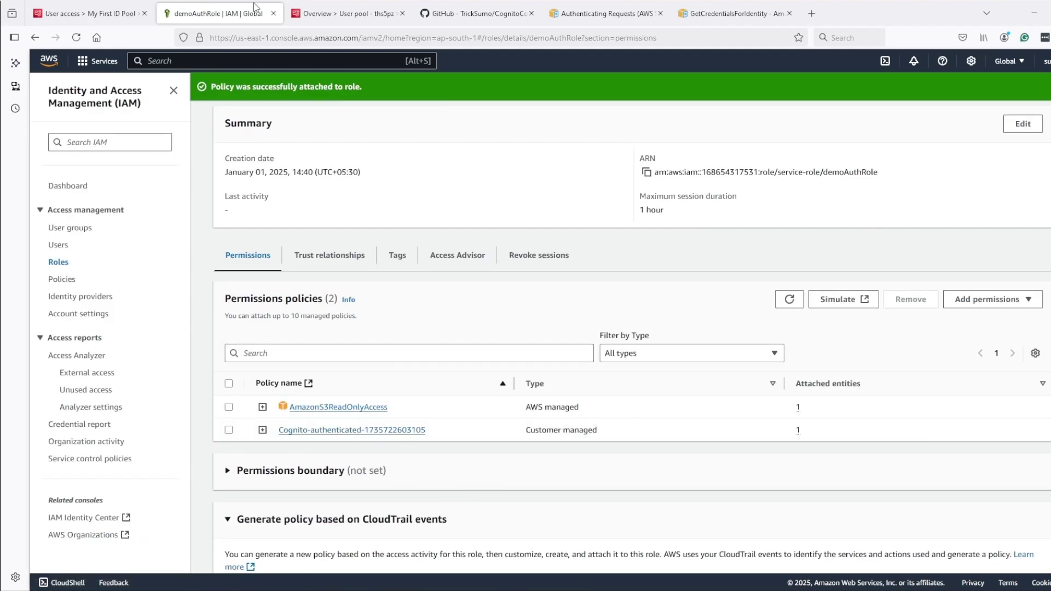
click(342, 13)
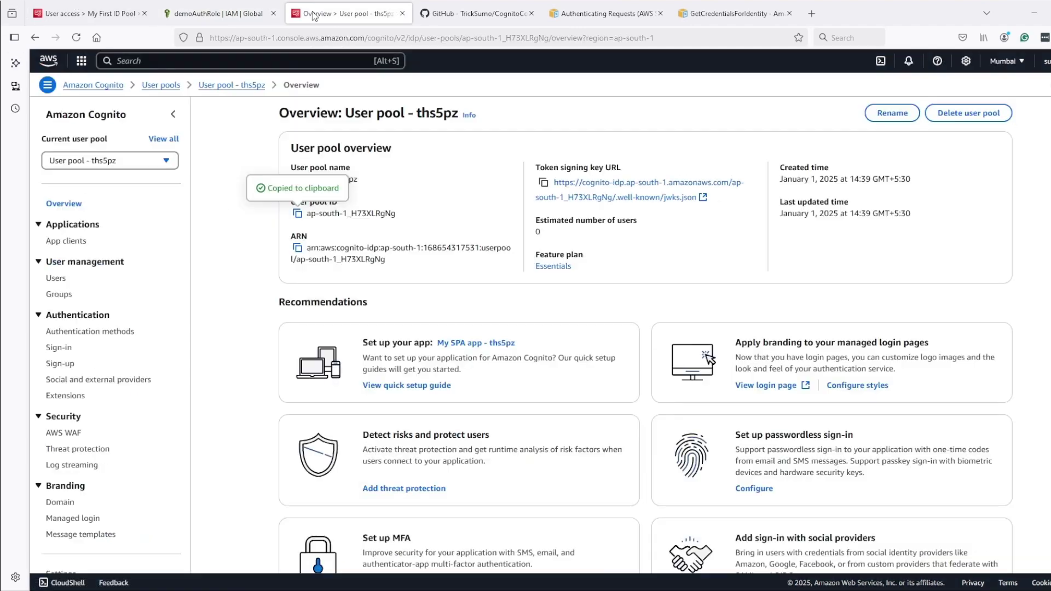
Open the My SPA app client's login pages and launch the hosted sign-in page
click(71, 241)
click(352, 230)
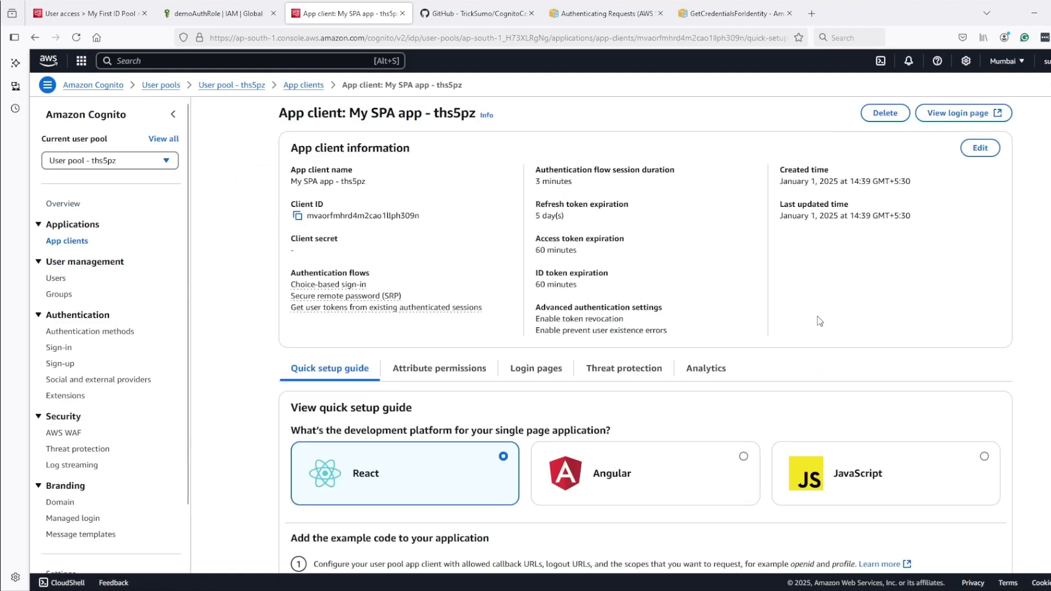
click(539, 376)
click(944, 411)
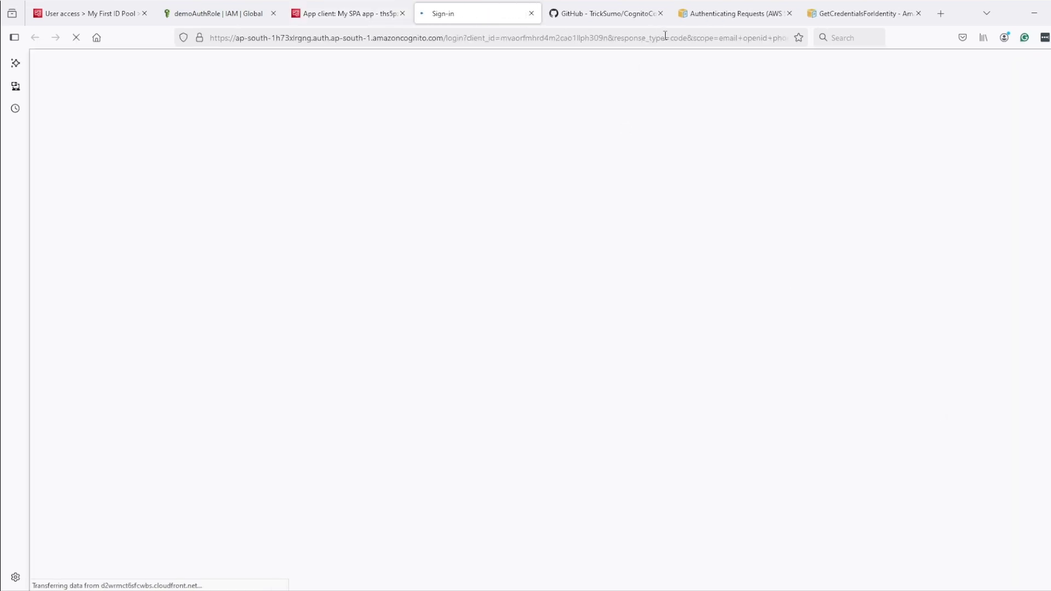
Change the sign-in URL's response_type from code to token and reload it
click(663, 36)
click(688, 37)
key(BackSpace)
key(BackSpace)
key(Delete)
key(Delete)
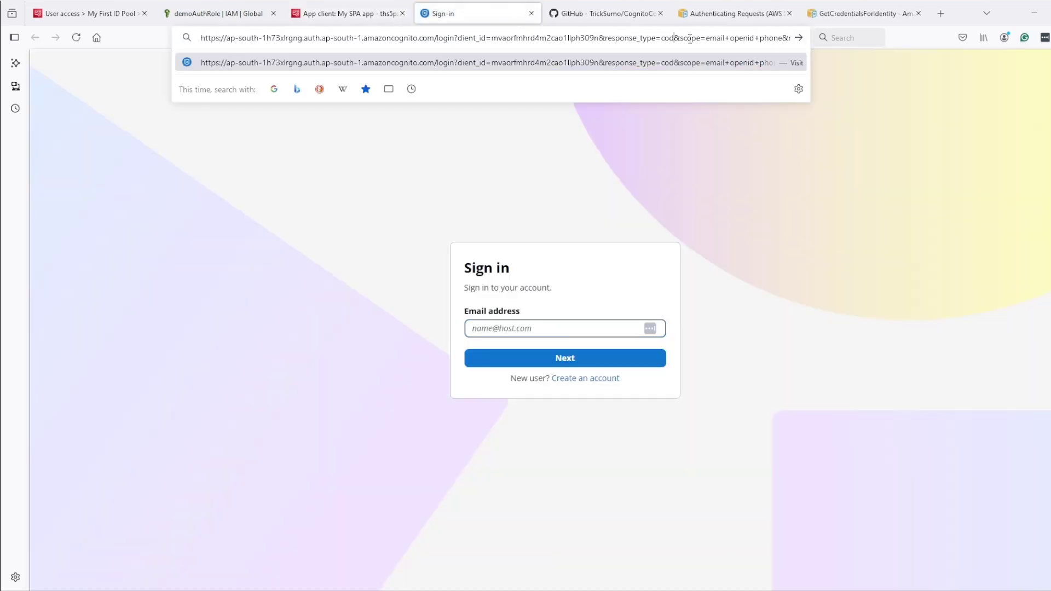
text(token)
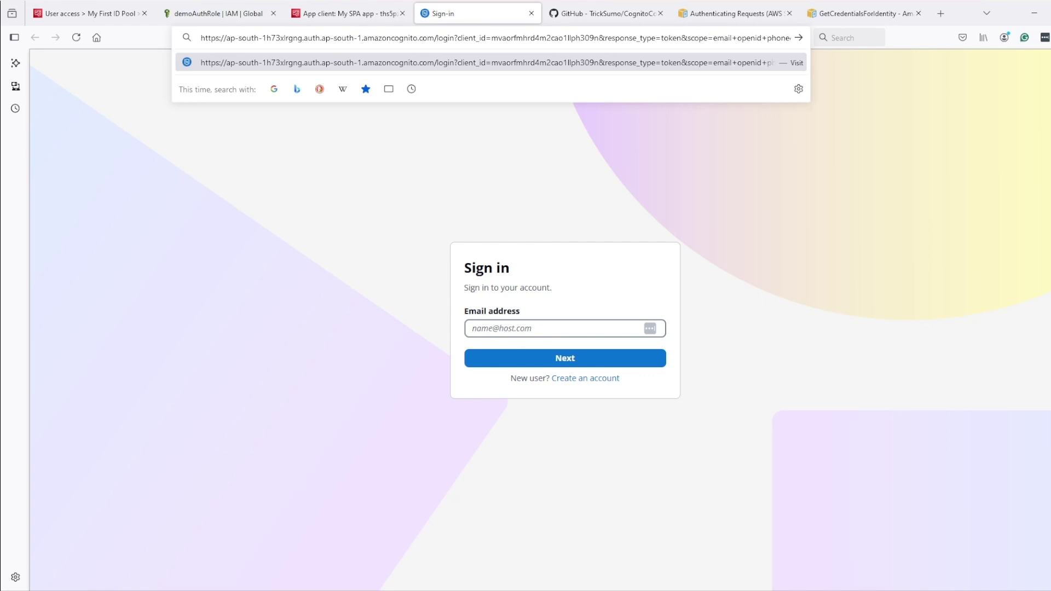
key(Return)
Start a new account, filling the email from its suggestion and typing a password
click(561, 327)
click(547, 343)
click(585, 378)
click(547, 276)
click(536, 291)
click(516, 315)
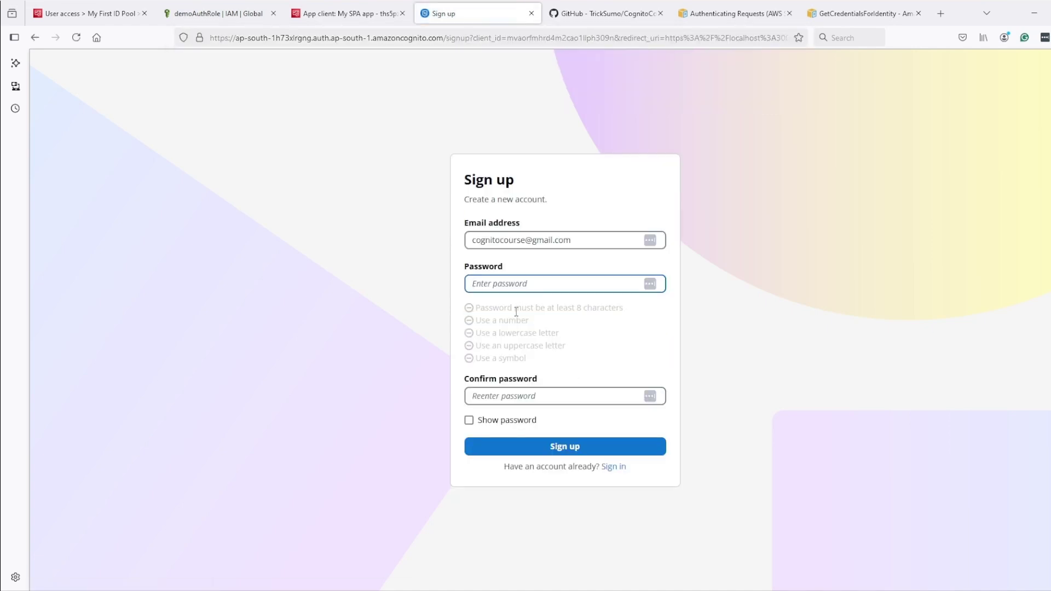
Fix the password typo, copy it into Confirm password, and submit the sign-up form
click(469, 420)
click(529, 285)
click(476, 284)
text(e)
drag(526, 284, 386, 266)
key(ctrl+c)
click(520, 397)
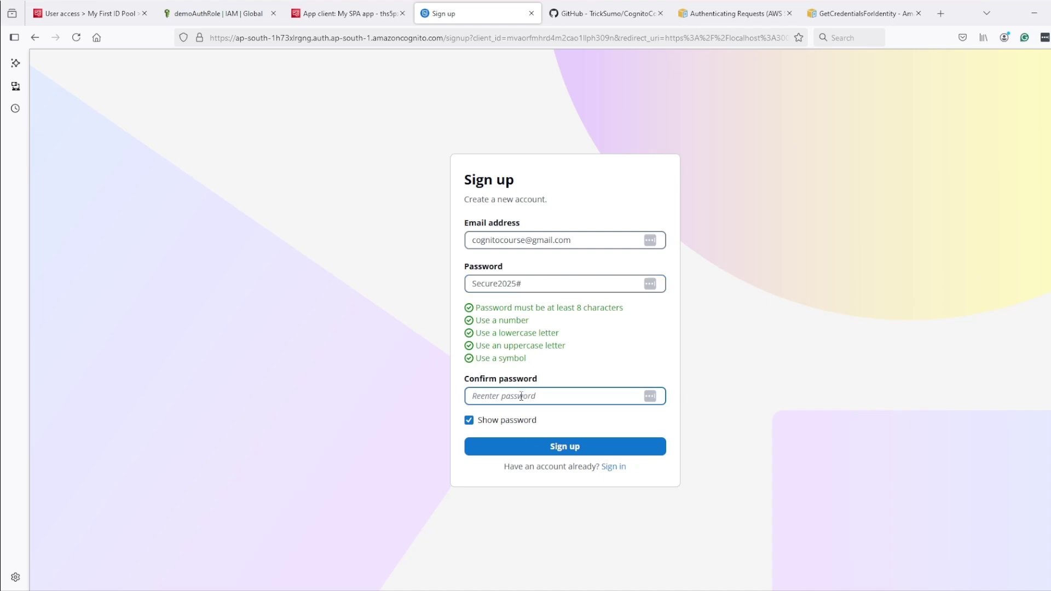
key(ctrl+v)
click(517, 443)
key(ctrl+t)
Open the verification email in the mail inbox and copy the confirmation code
click(510, 57)
click(356, 149)
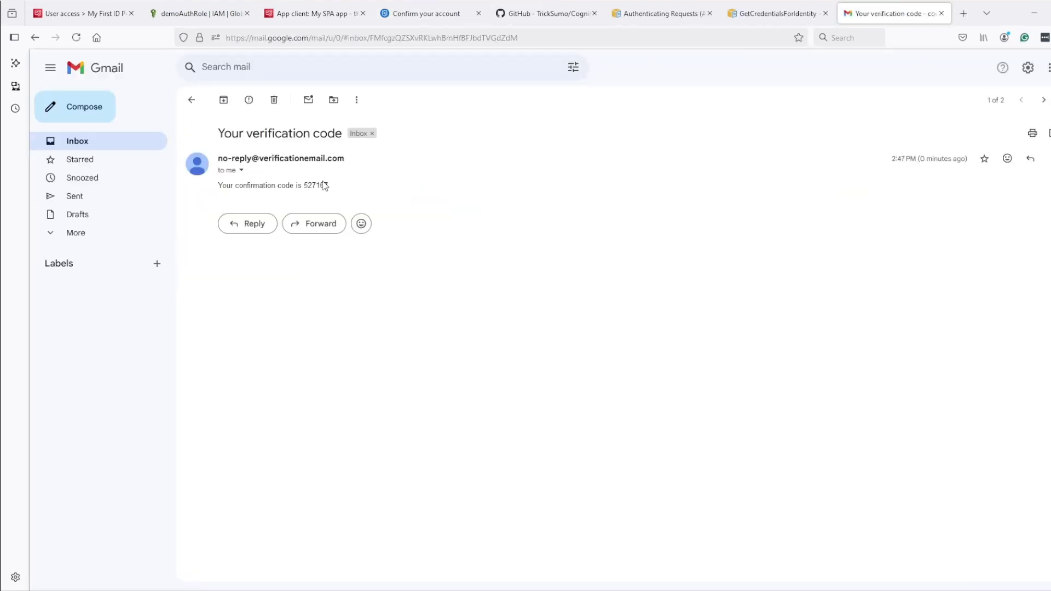
drag(304, 184, 339, 188)
key(ctrl+c)
Paste the confirmation code on the account confirmation page to confirm the account
click(295, 13)
click(426, 14)
click(565, 338)
key(ctrl+v)
click(517, 376)
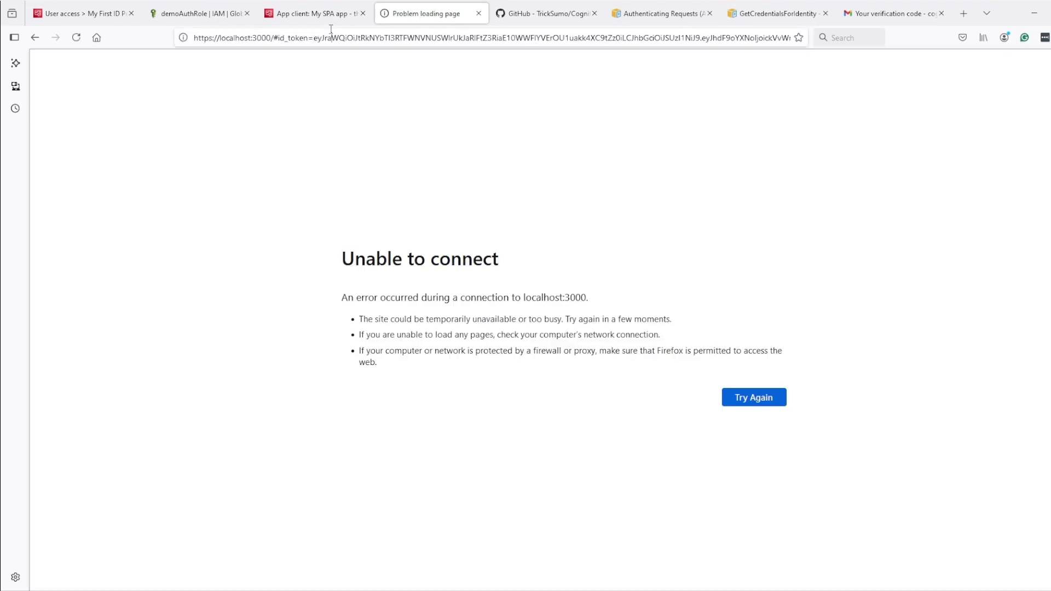
Select the localhost:3000 redirect URL with the id_token, then select all curl commands in the notes
click(331, 34)
click(545, 589)
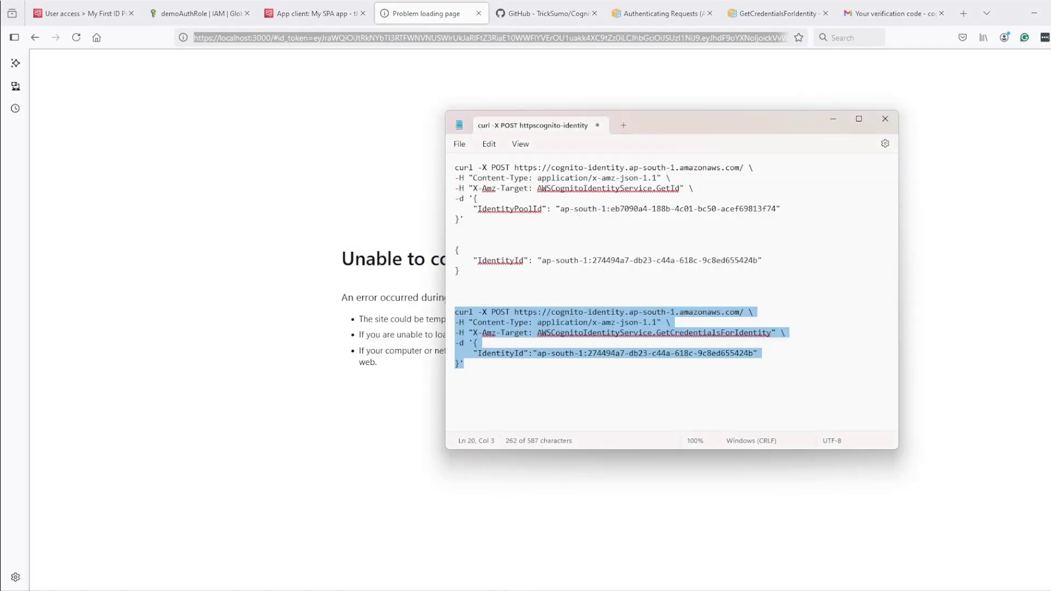
click(628, 212)
key(ctrl+a)
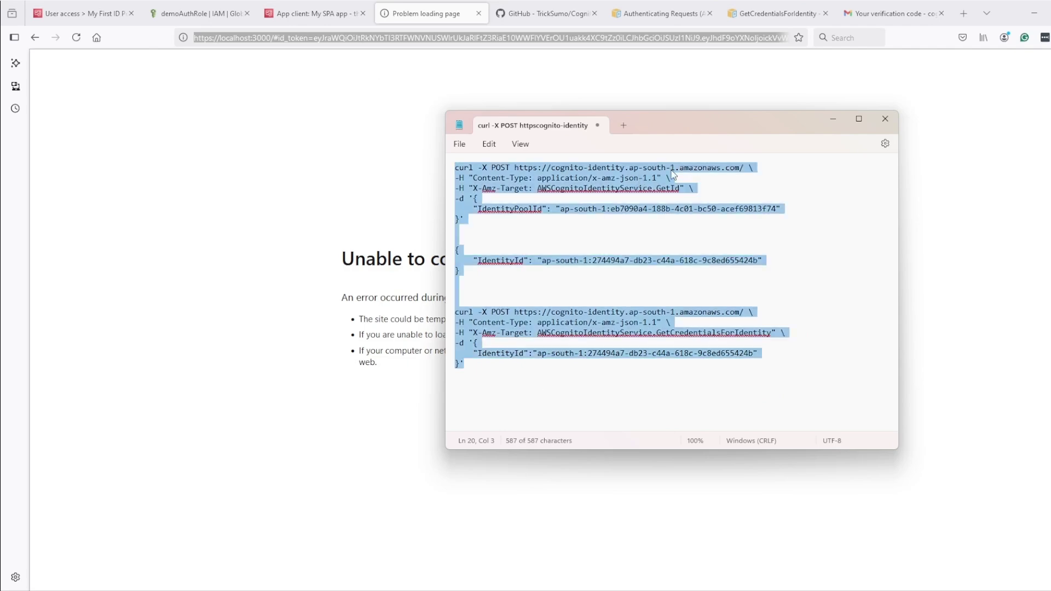
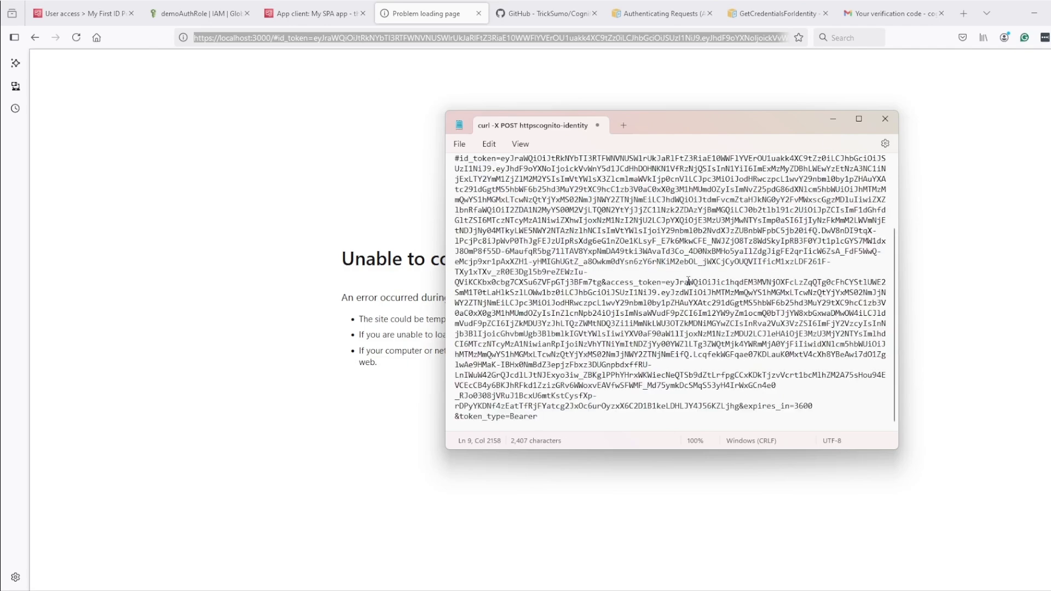
Maximize the Notepad window with the GetId curl command and the pasted id_token redirect URL
click(858, 119)
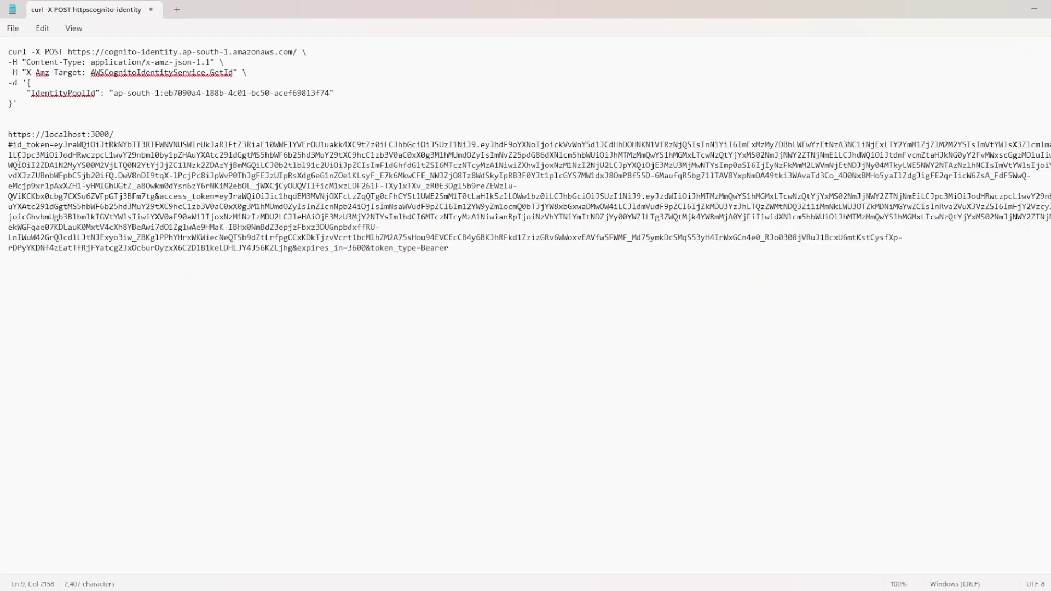
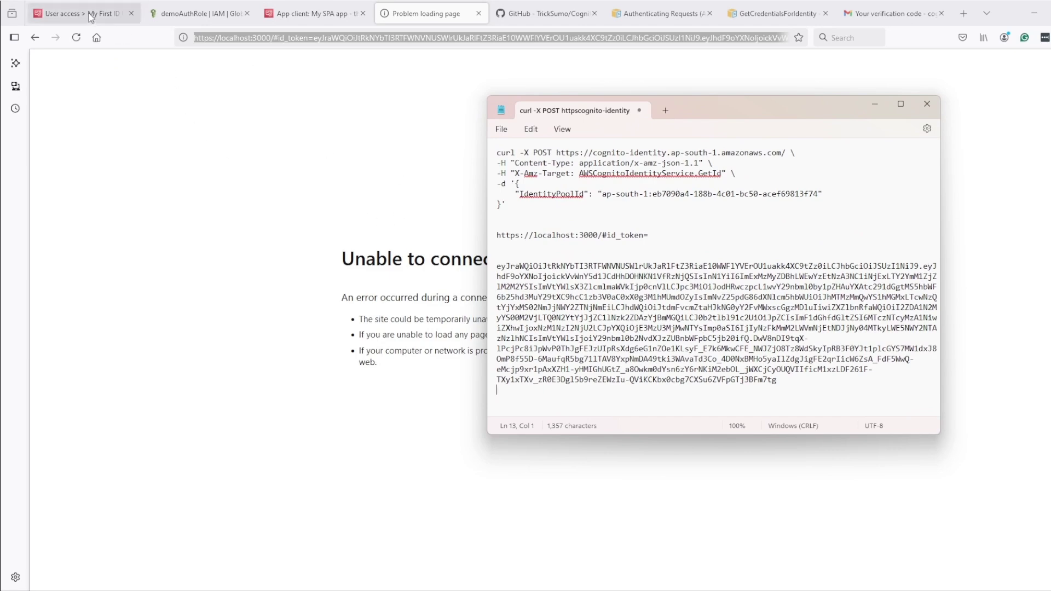
Copy the authenticated-user GetId curl command from the GitHub README, then bring Notepad back maximized
click(548, 13)
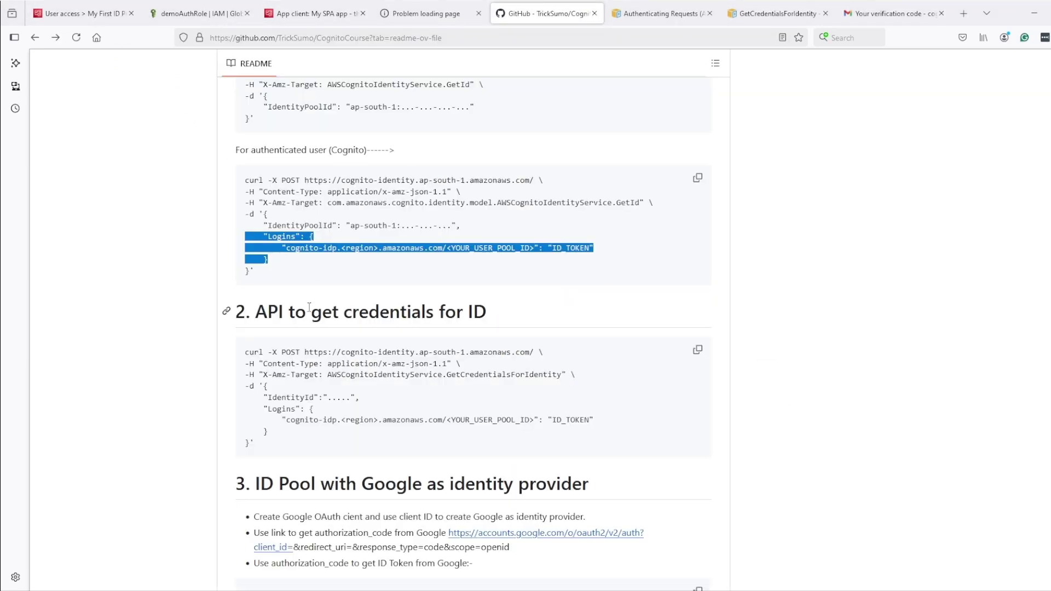
scroll(304, 310, up, 2)
scroll(304, 310, up, 2)
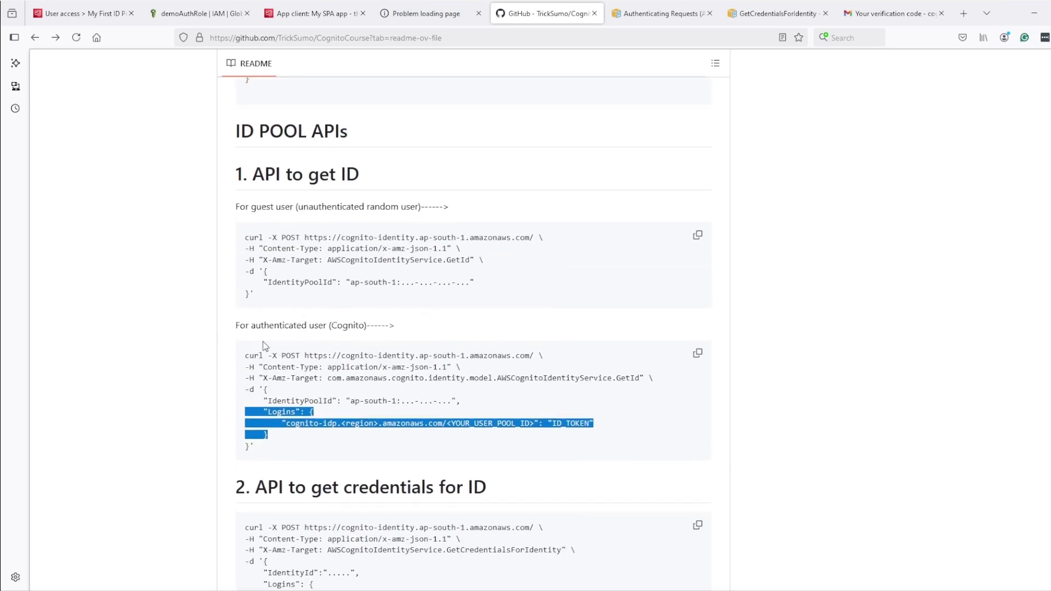
drag(236, 325, 421, 328)
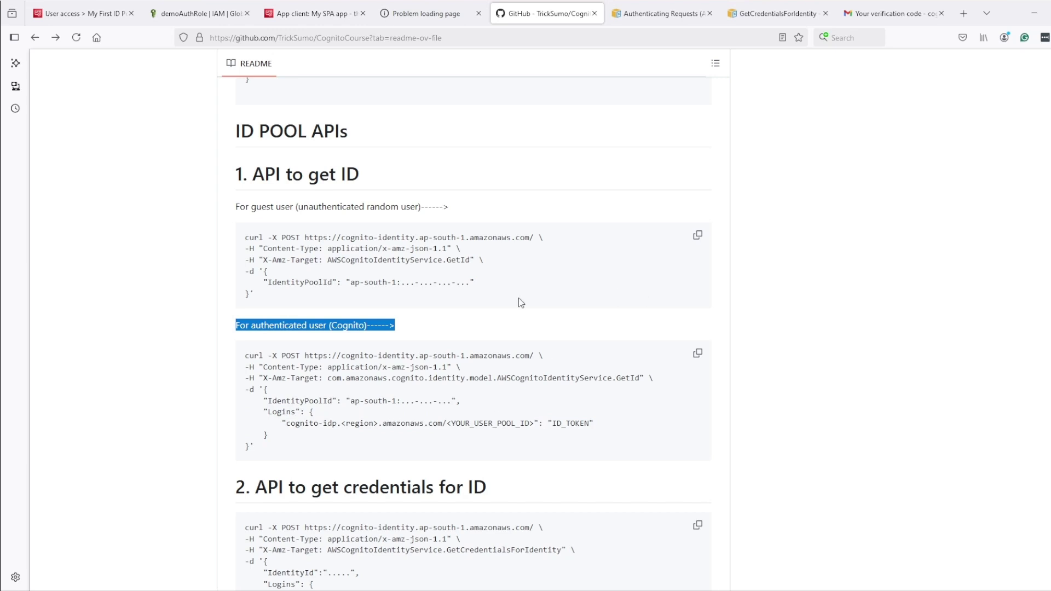
click(697, 354)
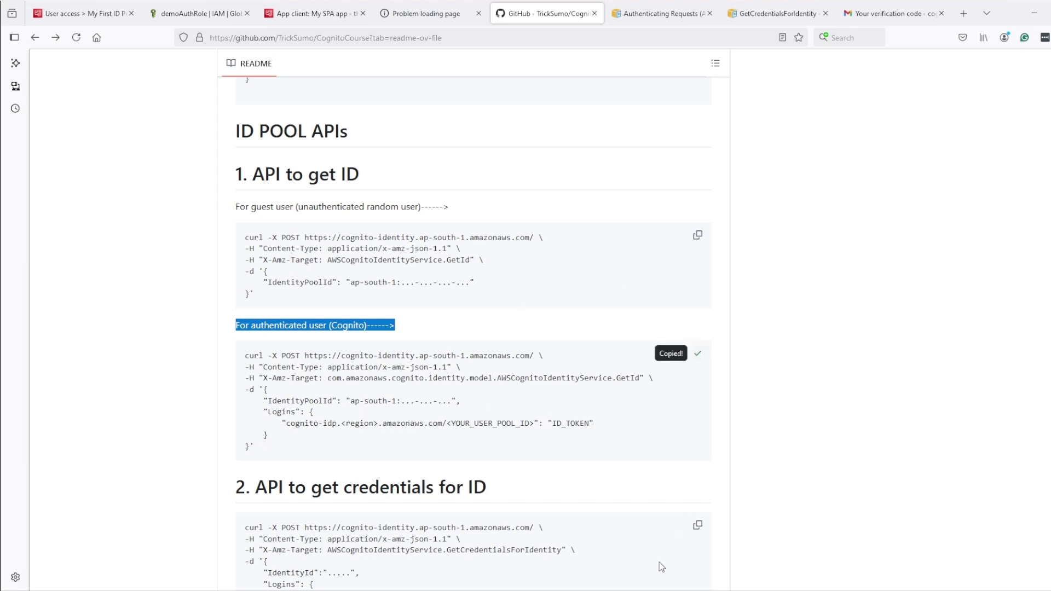
key(alt+Tab)
click(901, 104)
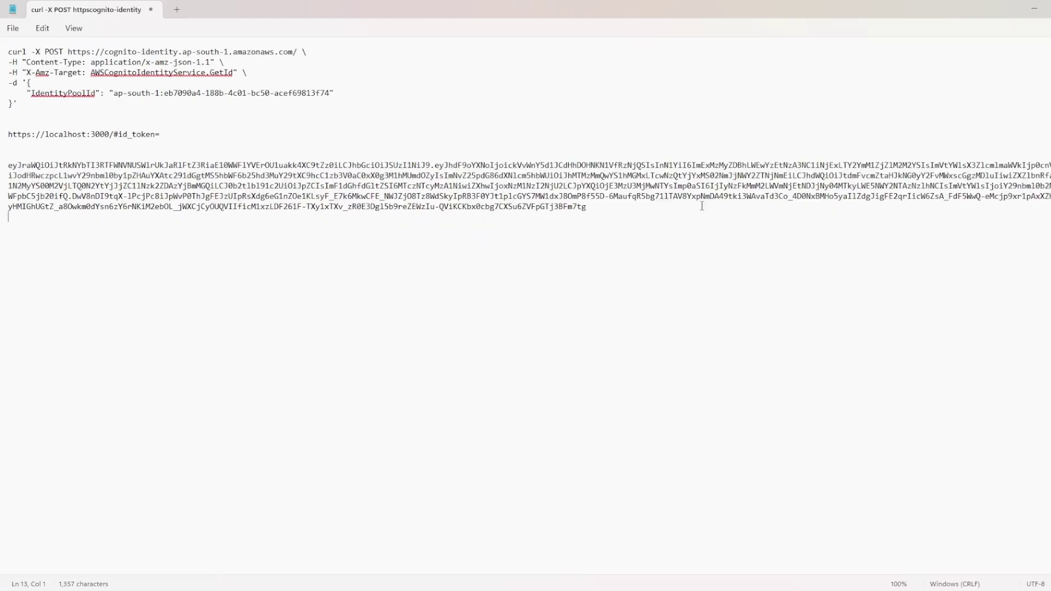
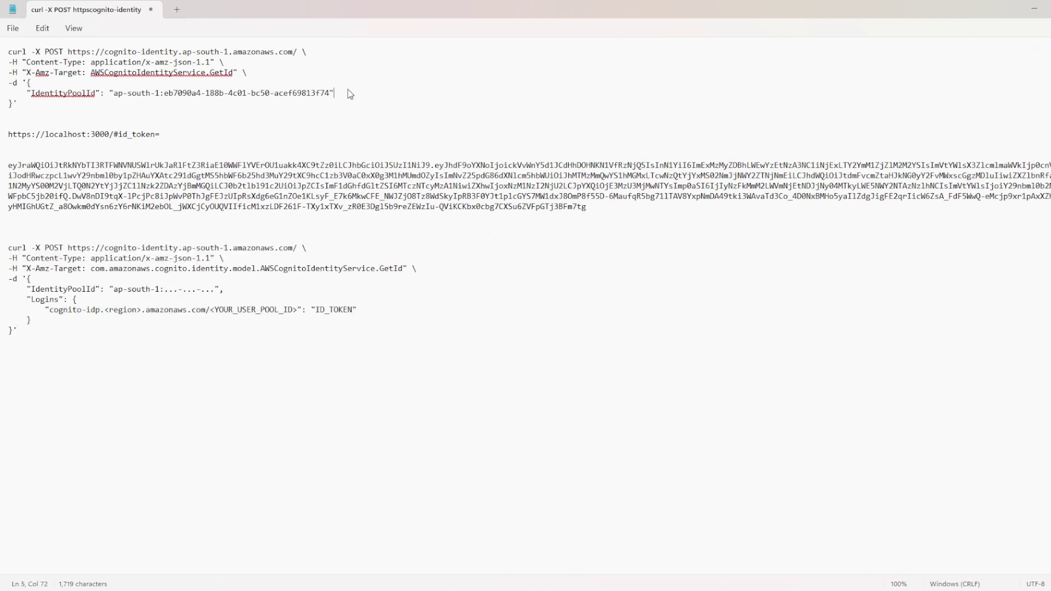
Overwrite the authenticated request's placeholder IdentityPoolId with the real ap-south-1 pool ID from the first request
drag(349, 93, 30, 96)
key(ctrl+c)
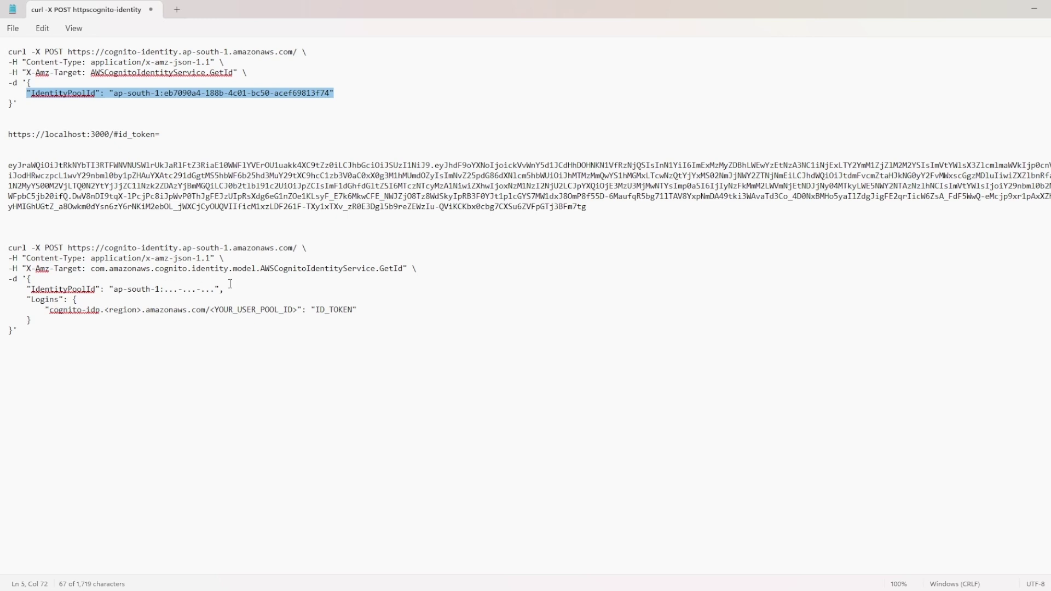
drag(220, 289, 27, 289)
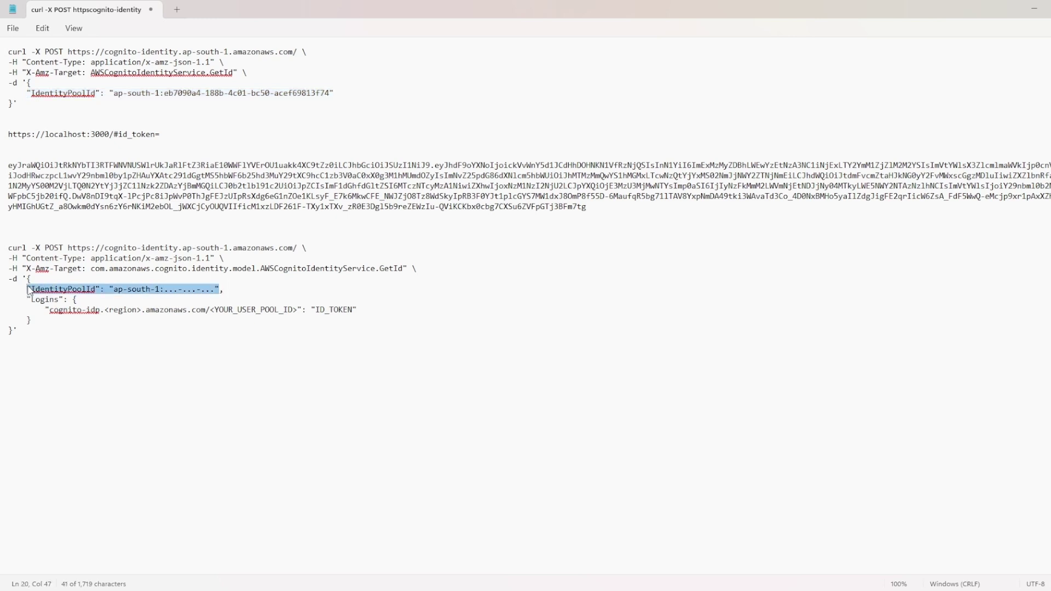
key(ctrl+v)
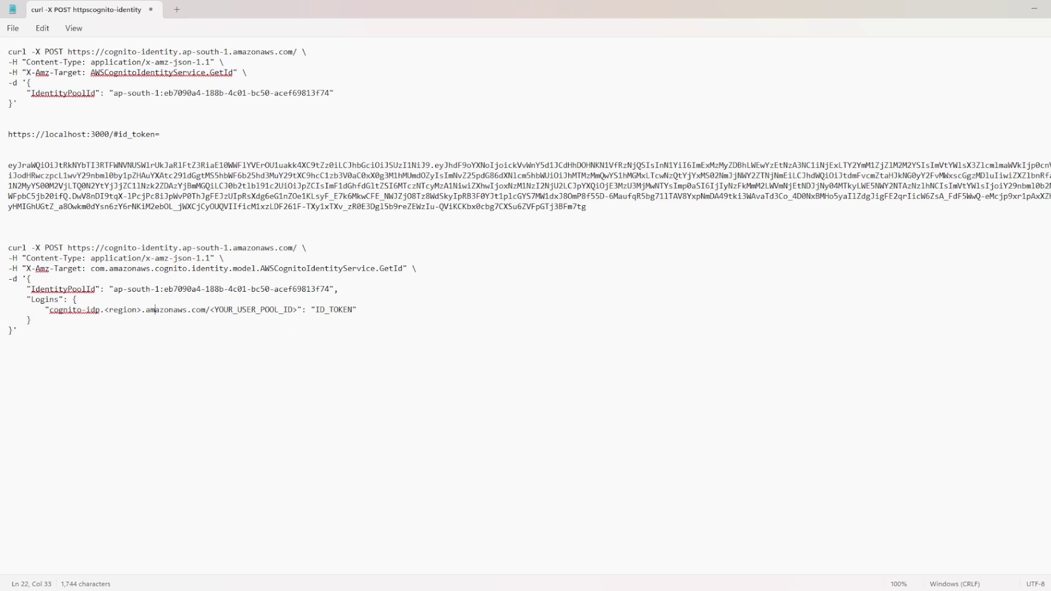
Copy the Token signing key URL from the Cognito user pool's Overview page and return to Notepad
click(778, 590)
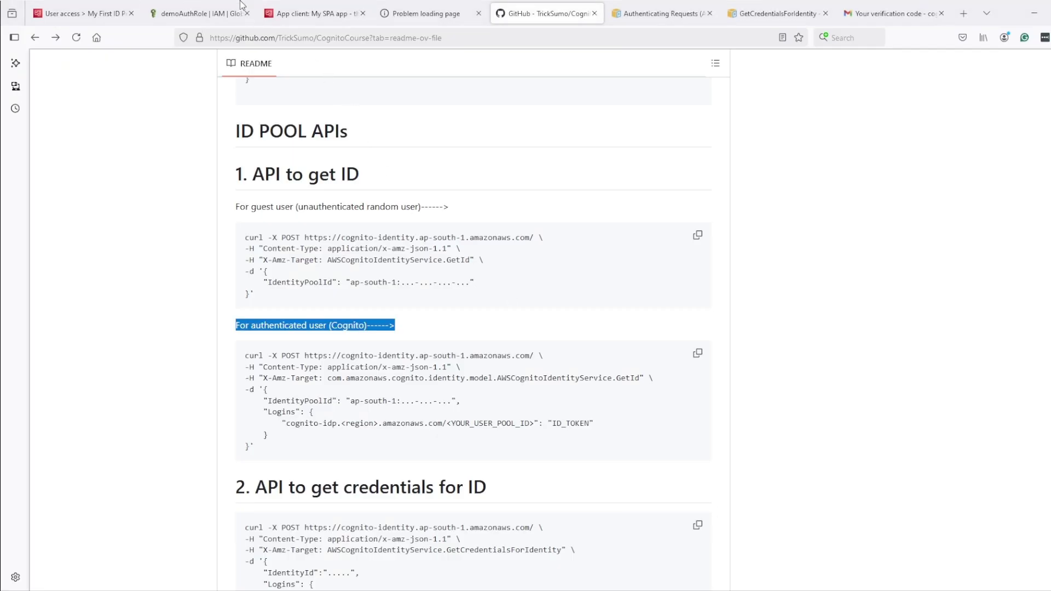
click(309, 13)
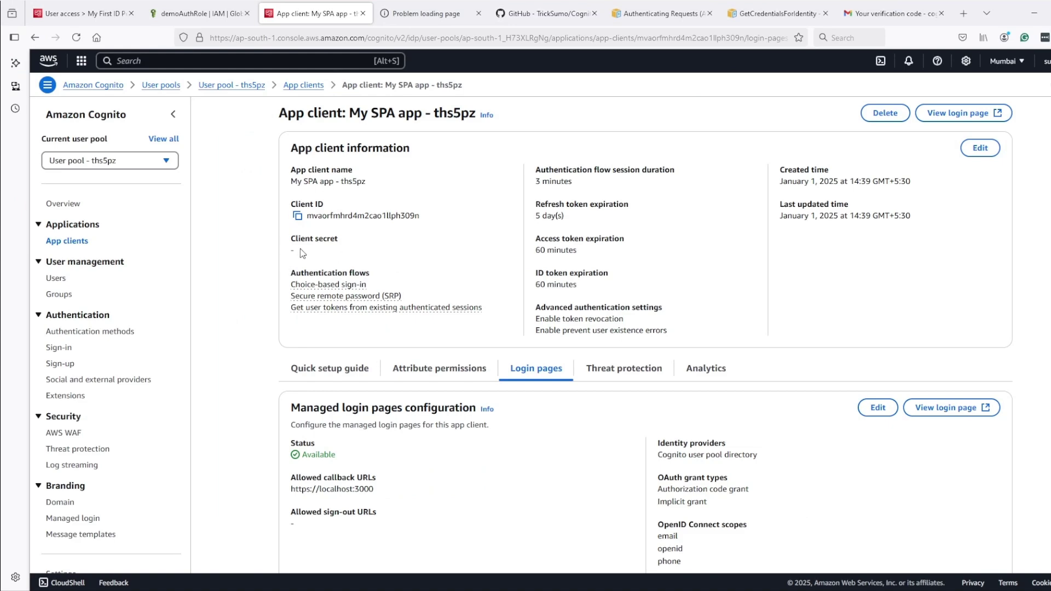
click(53, 207)
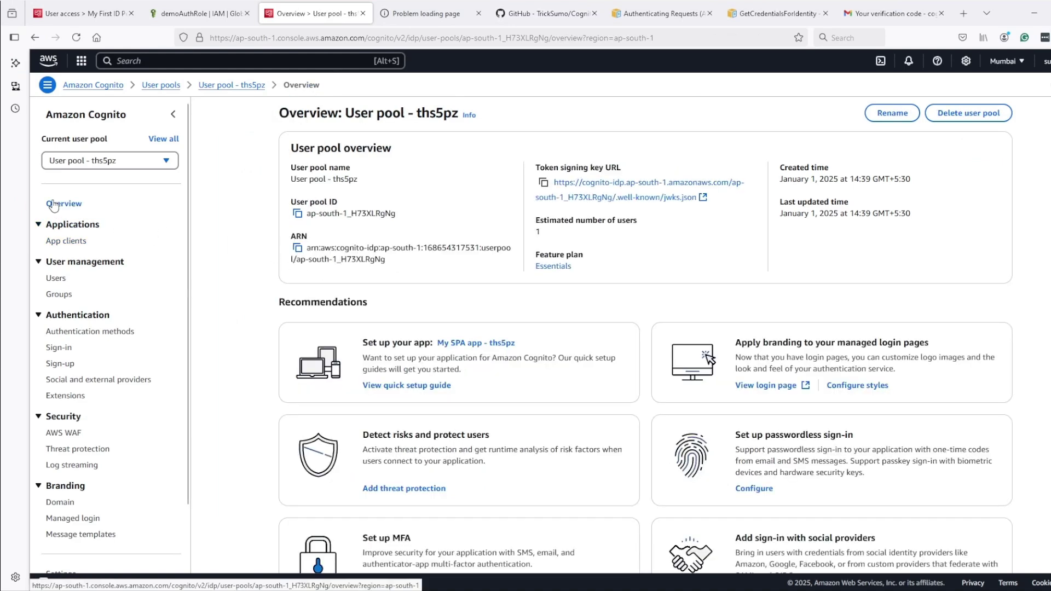
click(543, 182)
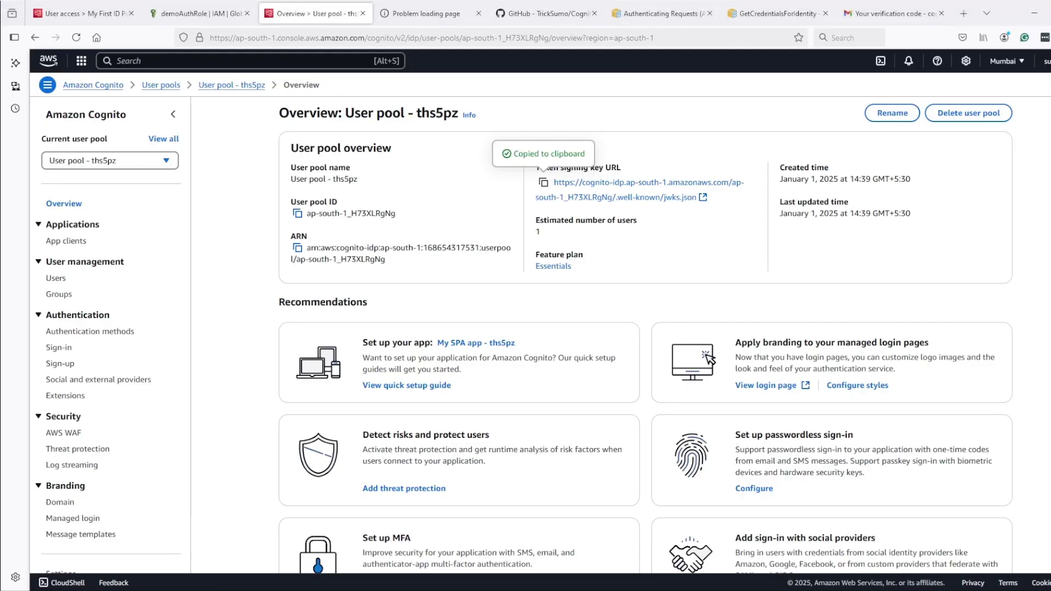
key(alt+Tab)
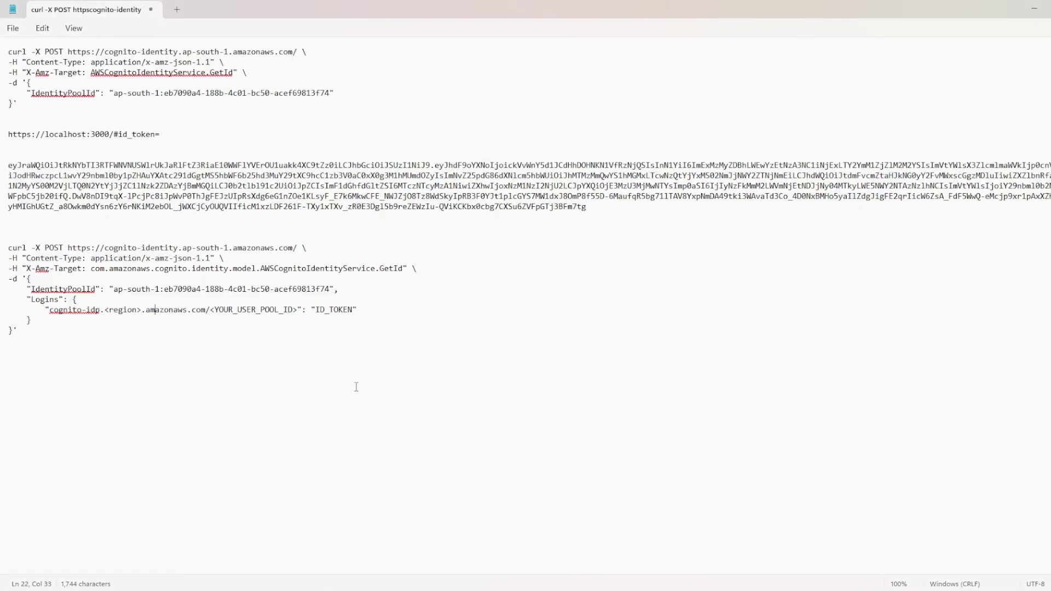
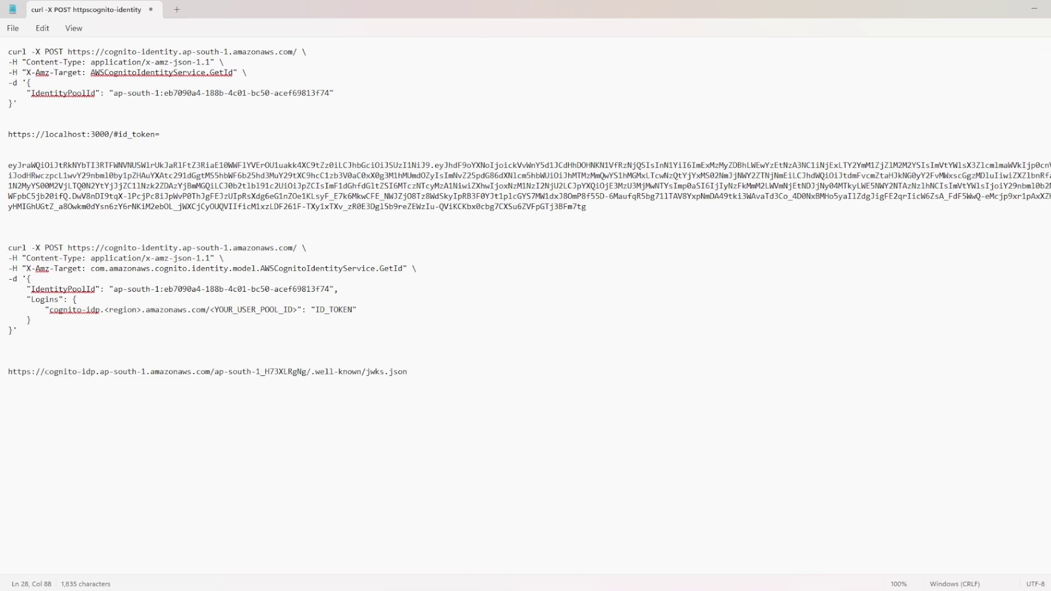
drag(44, 372, 308, 374)
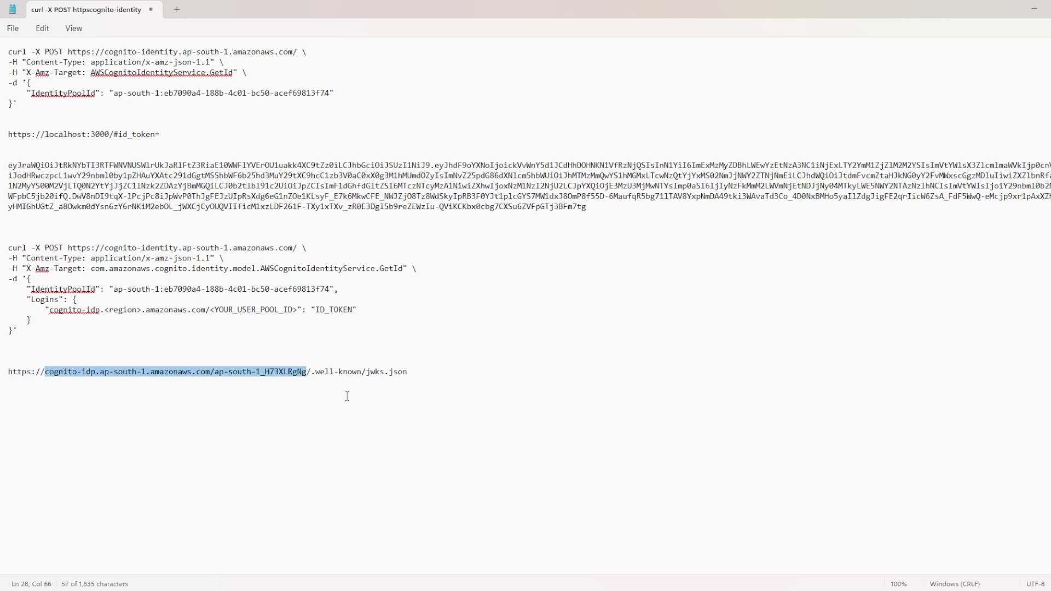
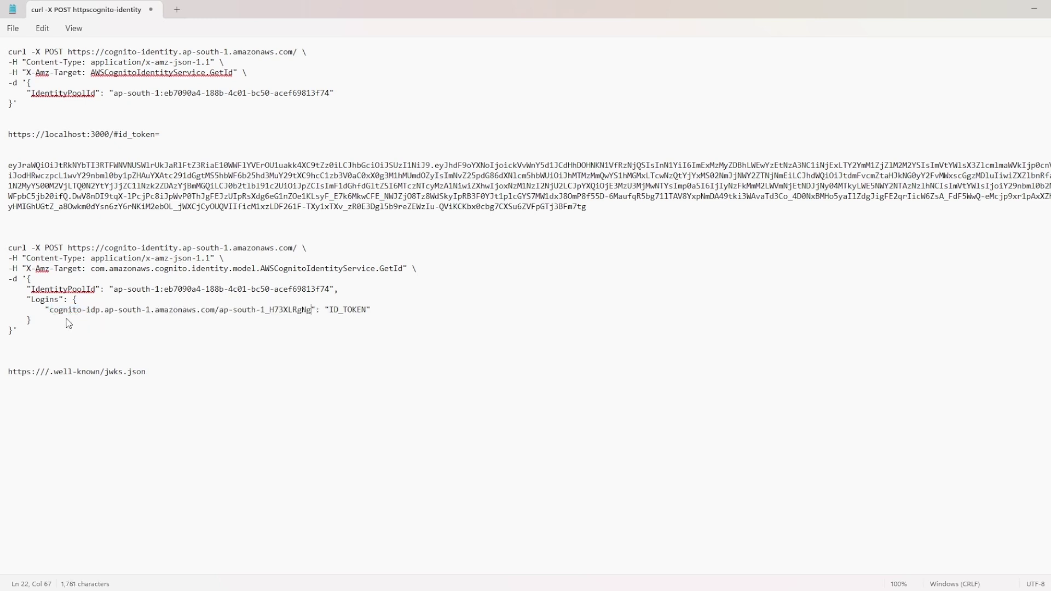
Delete the leftover .well-known/jwks.json URL line at the bottom of the notes
drag(186, 391, 4, 362)
key(BackSpace)
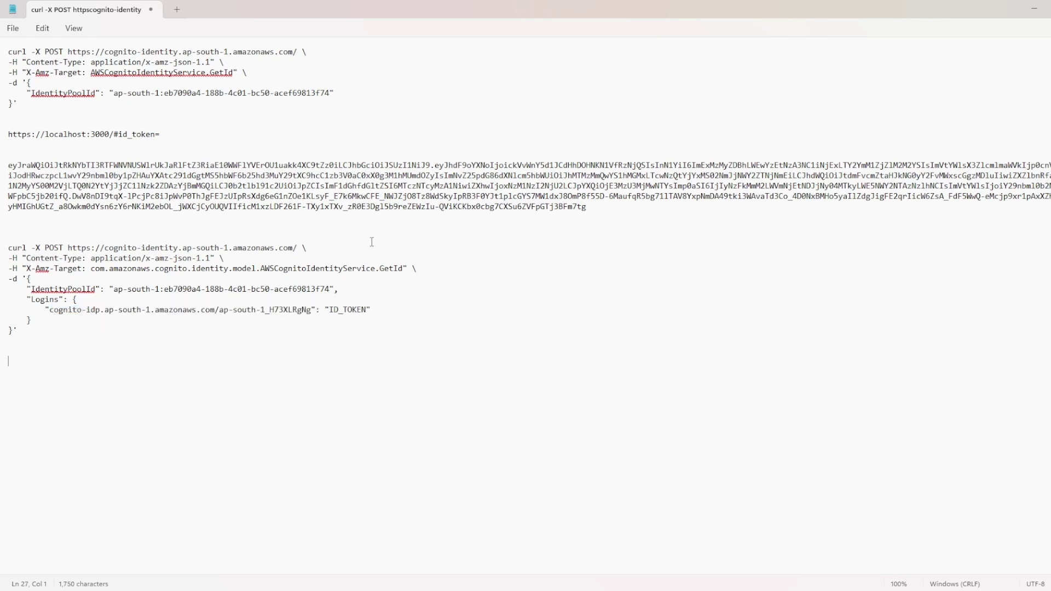
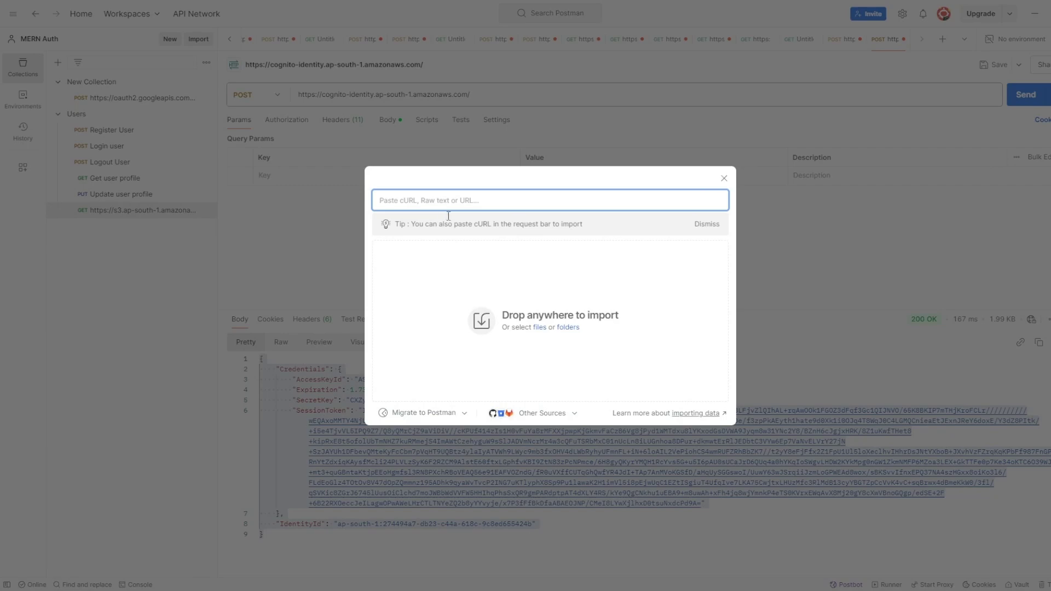
Import the pasted Cognito GetId cURL without saving, send it, and select the returned IdentityId JSON
key(ctrl+v)
click(588, 388)
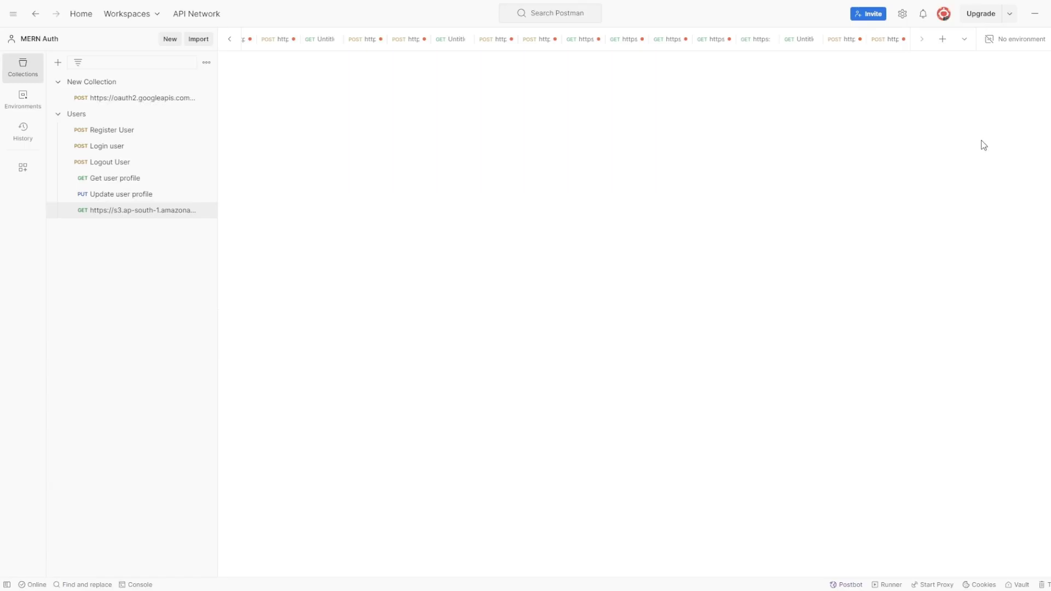
click(1026, 95)
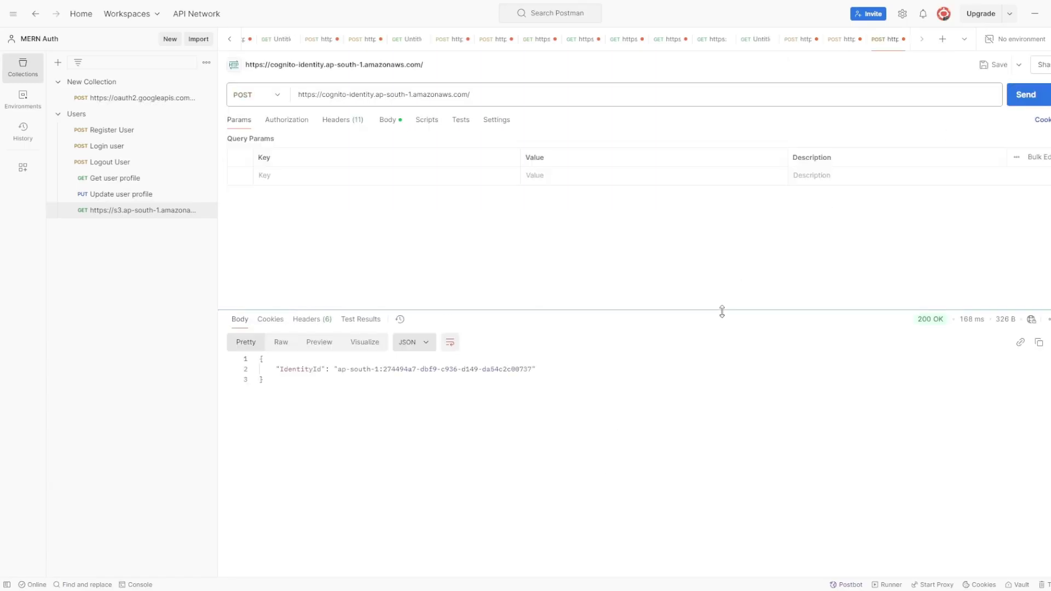
drag(310, 399, 260, 360)
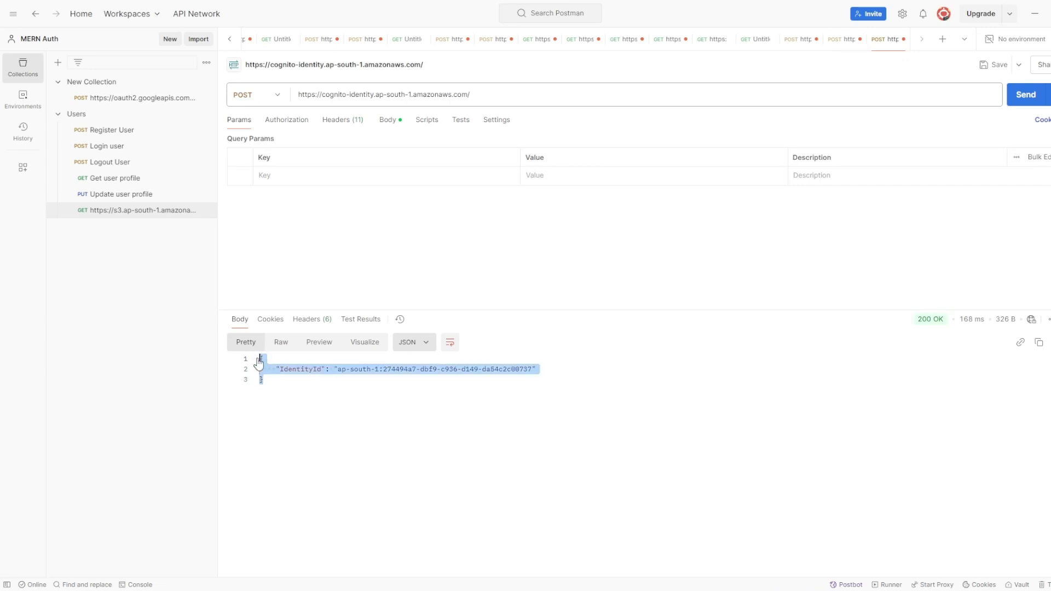
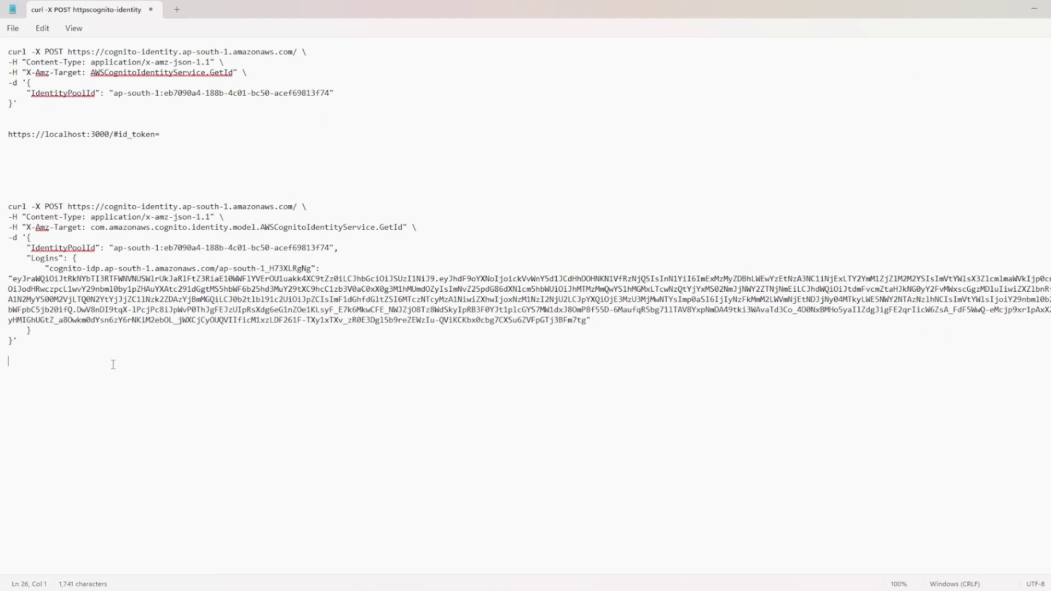
Paste the Cognito IdentityId JSON response under the second curl GetId command and select the pasted block
key(Return)
key(Return)
key(Return)
text({     "IdentityId": "ap-south-1:274494a7-dbf9-c936-d149-da54c2c00737" })
drag(58, 477, 1, 377)
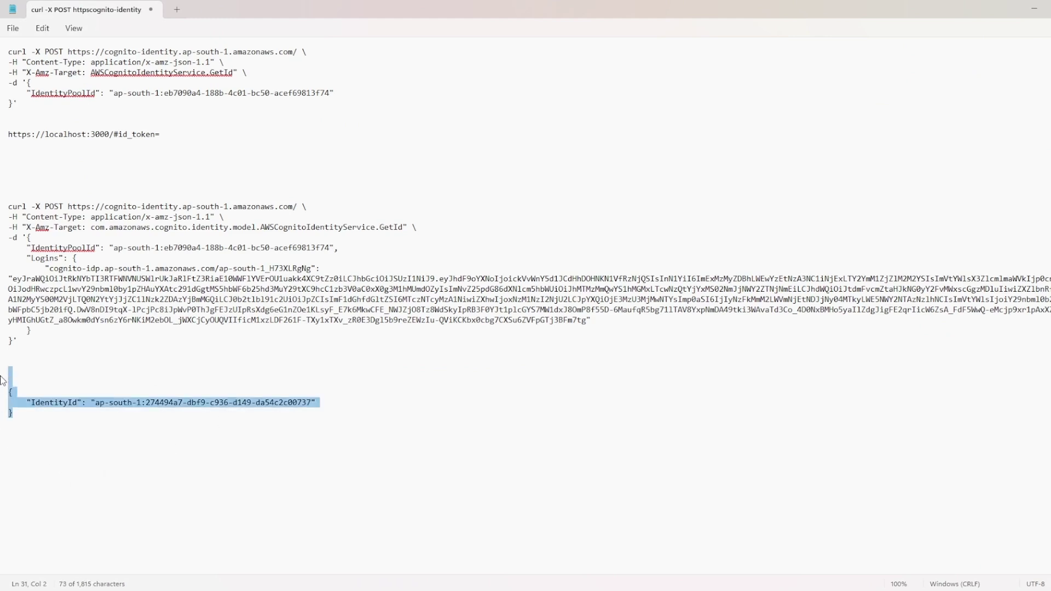
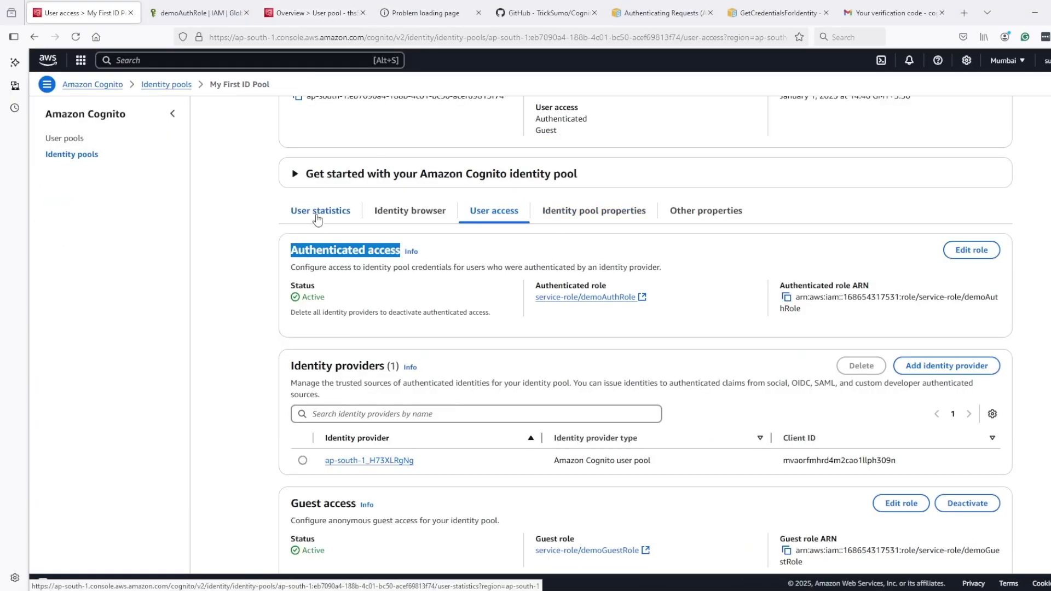
Check the identity pool's user statistics: 2 identities, 50% authenticated
click(331, 211)
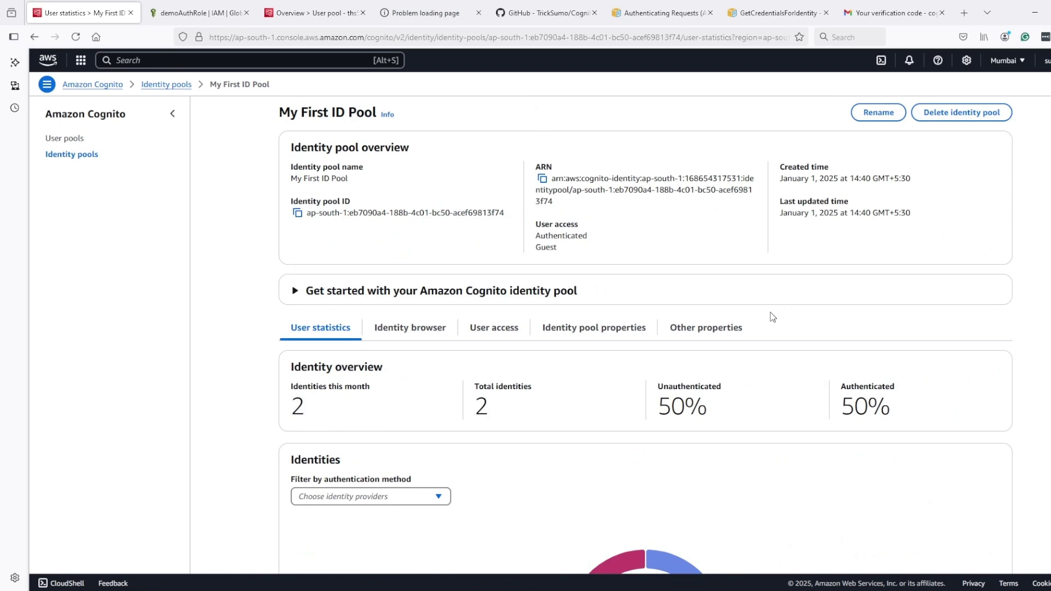
scroll(772, 316, down, 4)
mouse_move(735, 396)
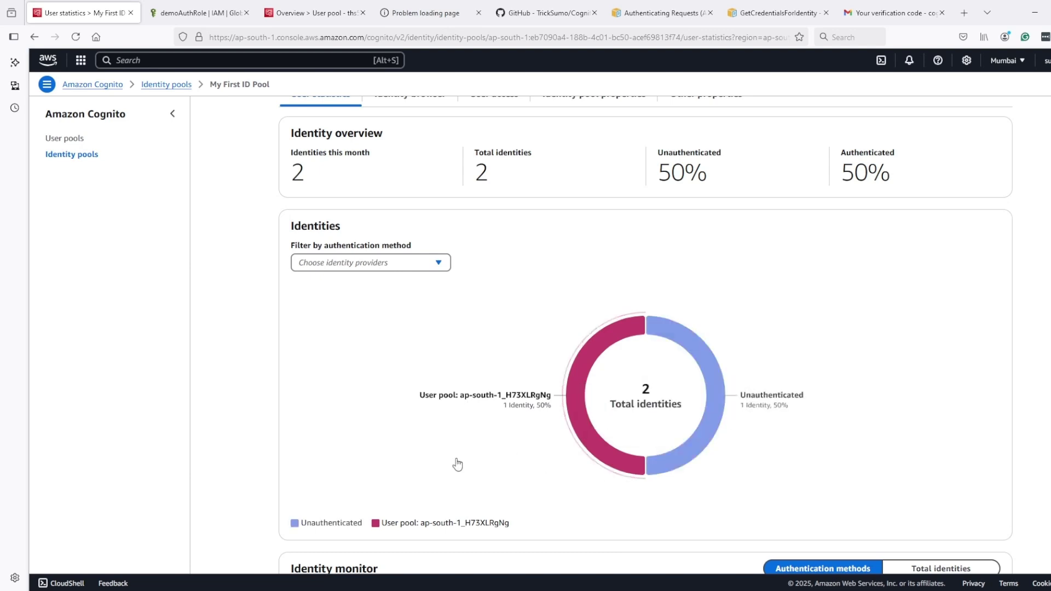
scroll(366, 415, up, 2)
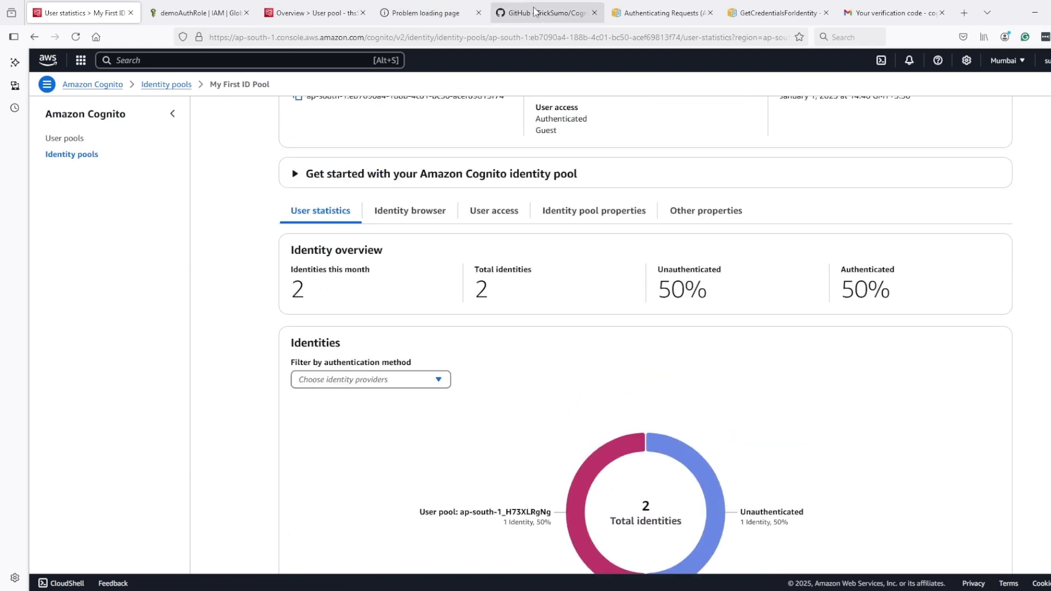
Copy the GetCredentialsForIdentity curl from the GitHub README and place the cursor below the IdentityId in Notepad
click(534, 11)
scroll(509, 312, down, 2)
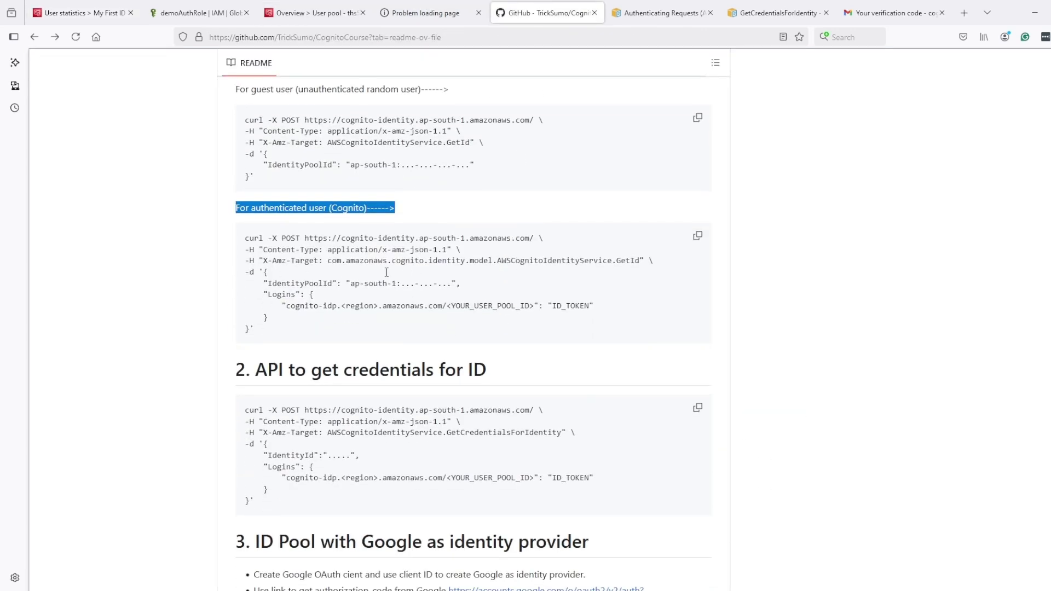
scroll(449, 393, down, 1)
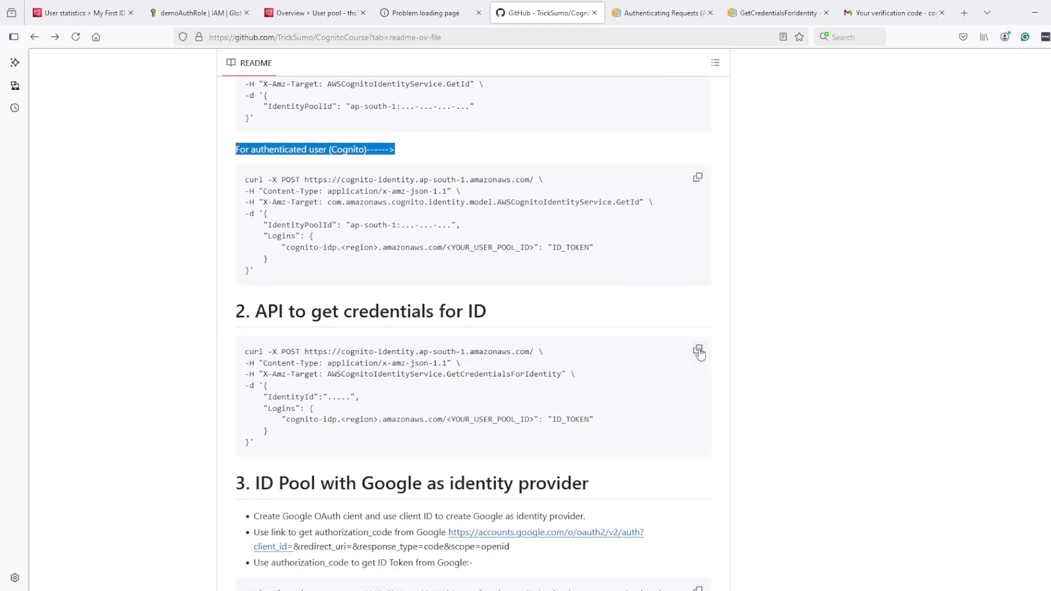
click(698, 351)
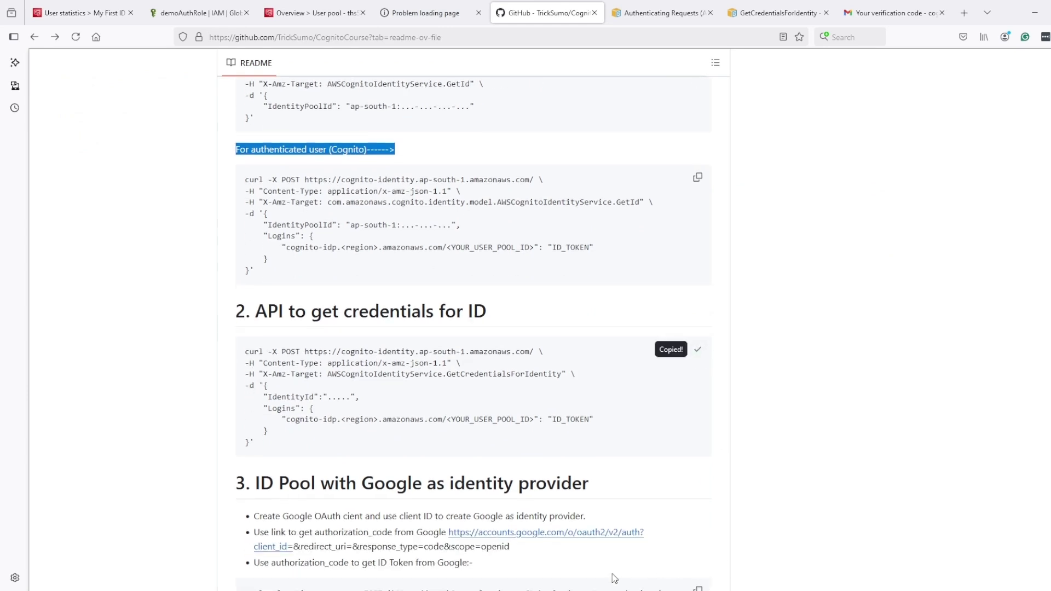
key(alt+Tab)
click(247, 471)
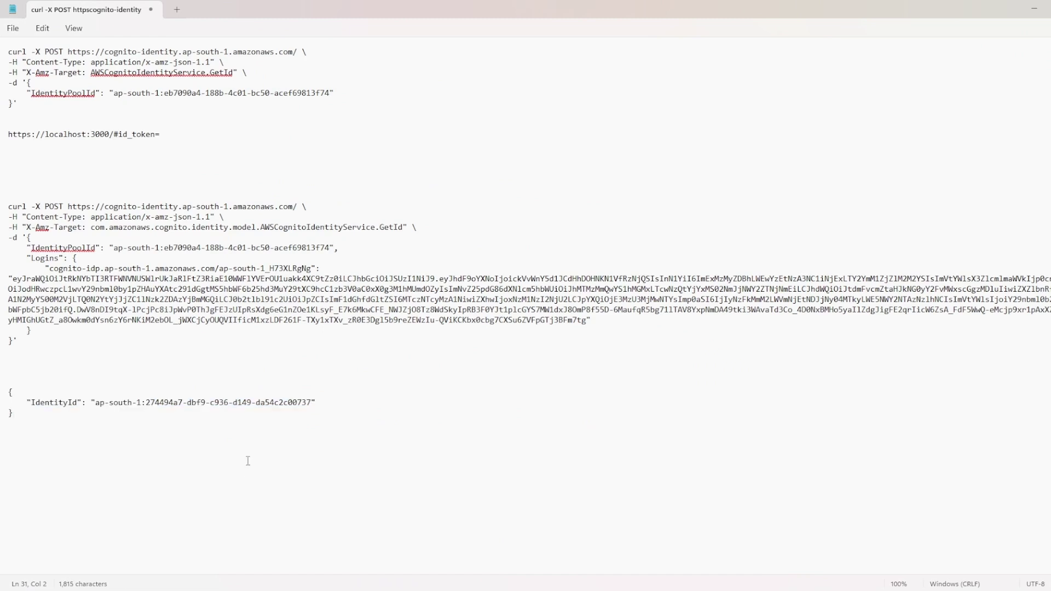
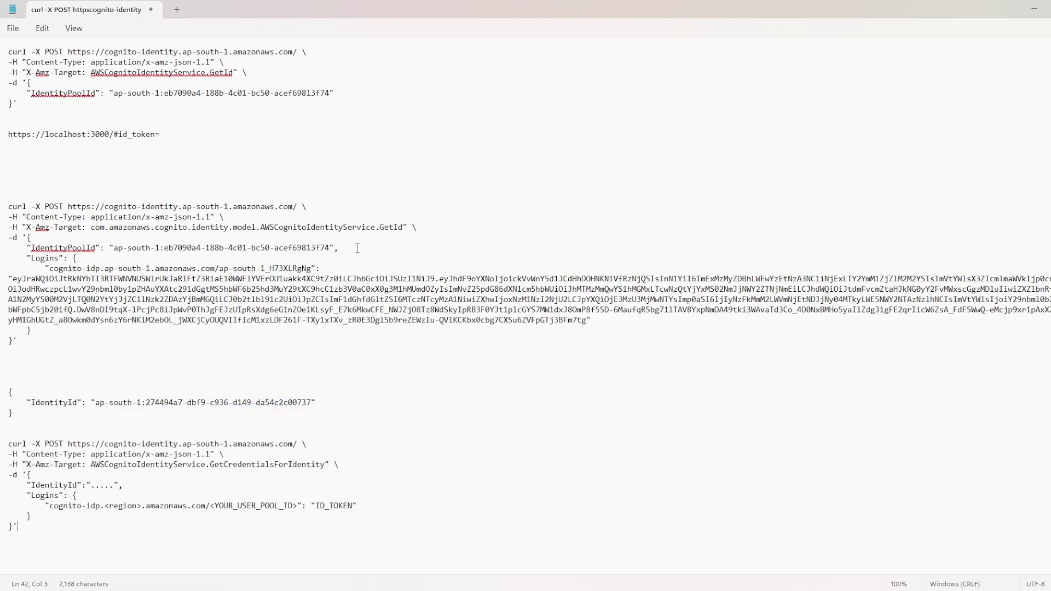
drag(357, 248, 27, 249)
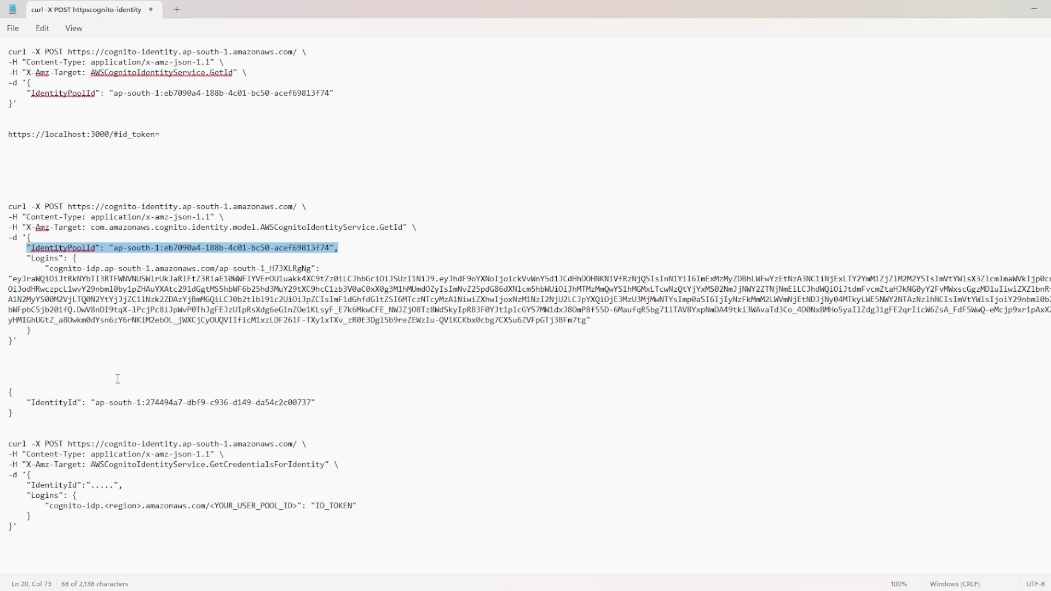
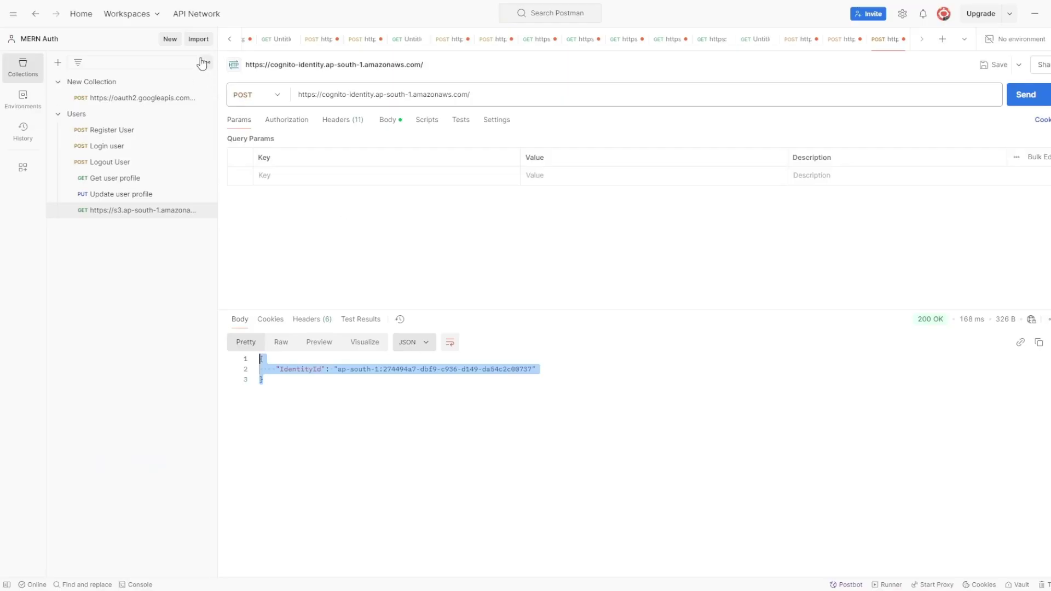
Import the pasted GetCredentialsForIdentity cURL without saving and send it, getting 400 'IdentityId must not be null'
key(ctrl+o)
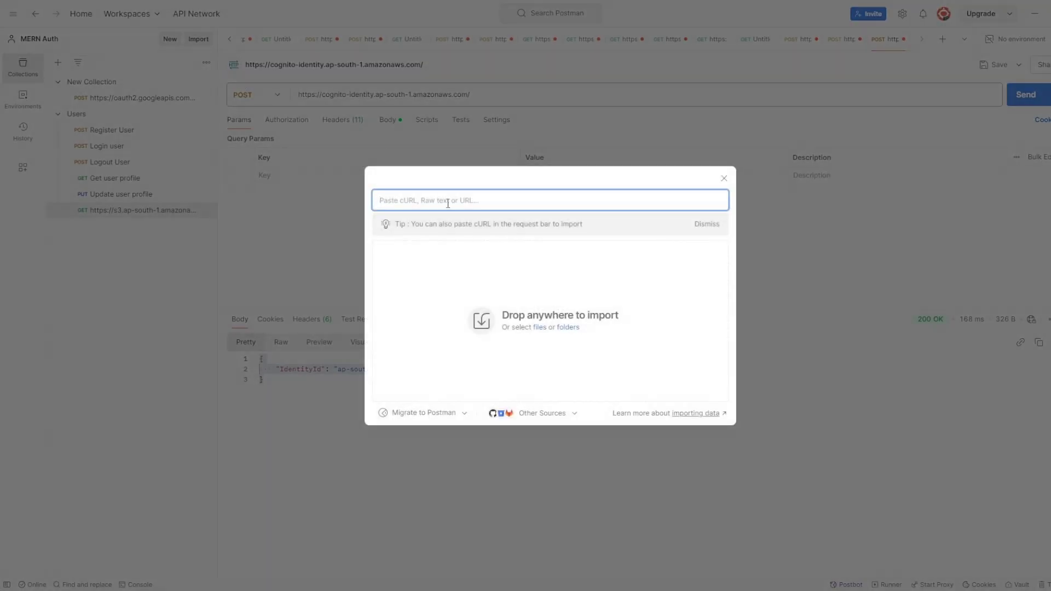
key(ctrl+v)
click(619, 392)
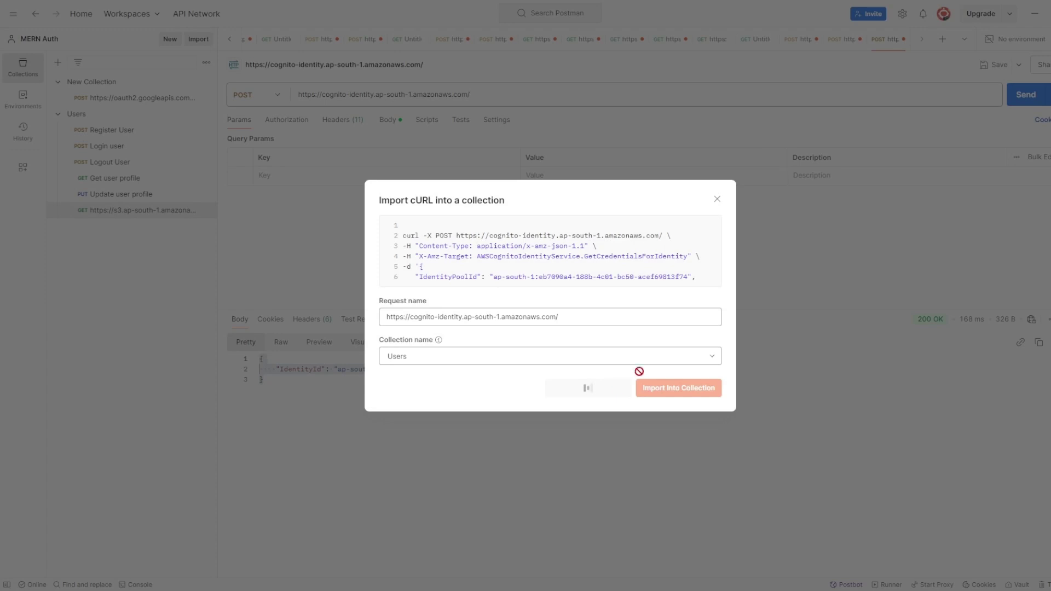
click(1025, 101)
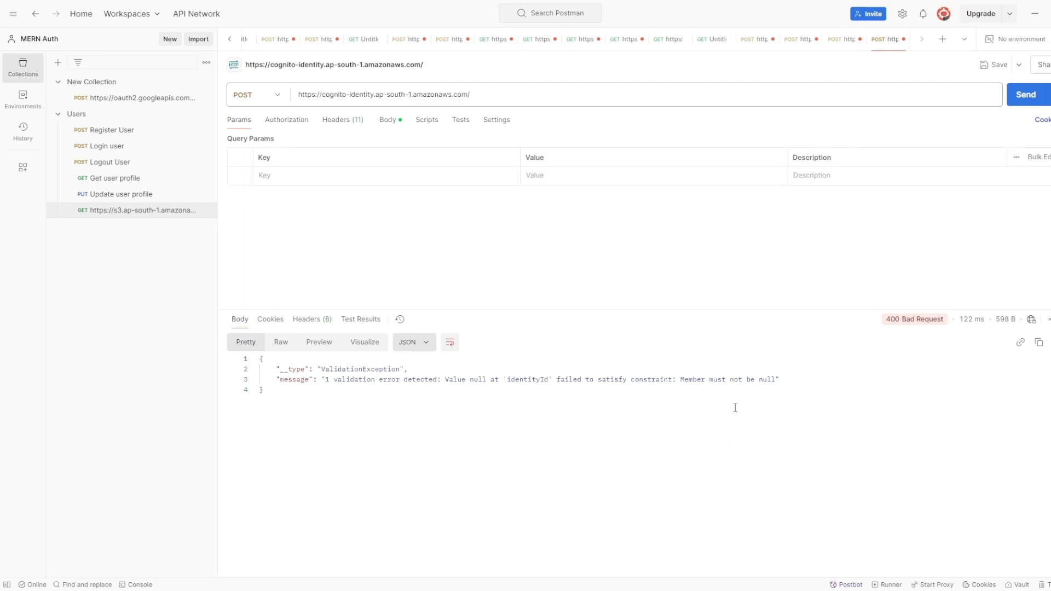
In Notepad, select the GetId response's IdentityId line, then the IdentityPoolId line in the last curl body
key(alt+Tab)
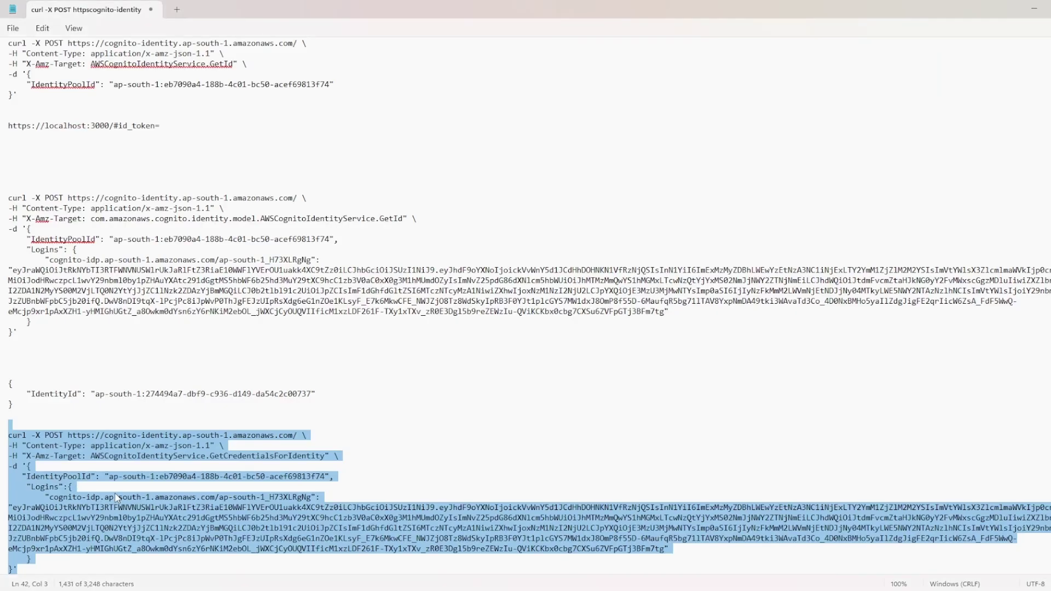
click(103, 488)
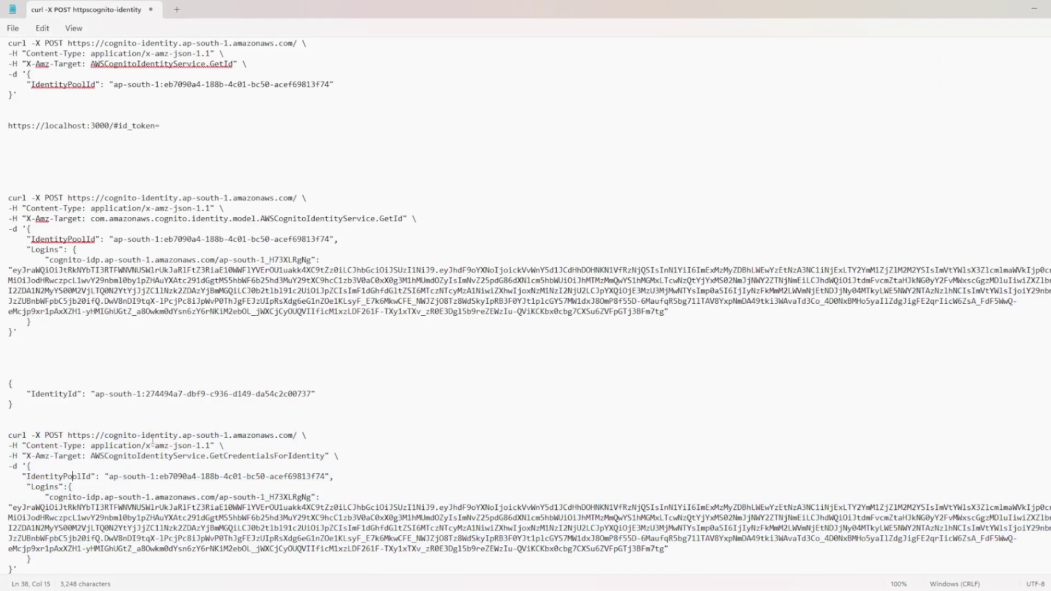
drag(316, 394, 24, 397)
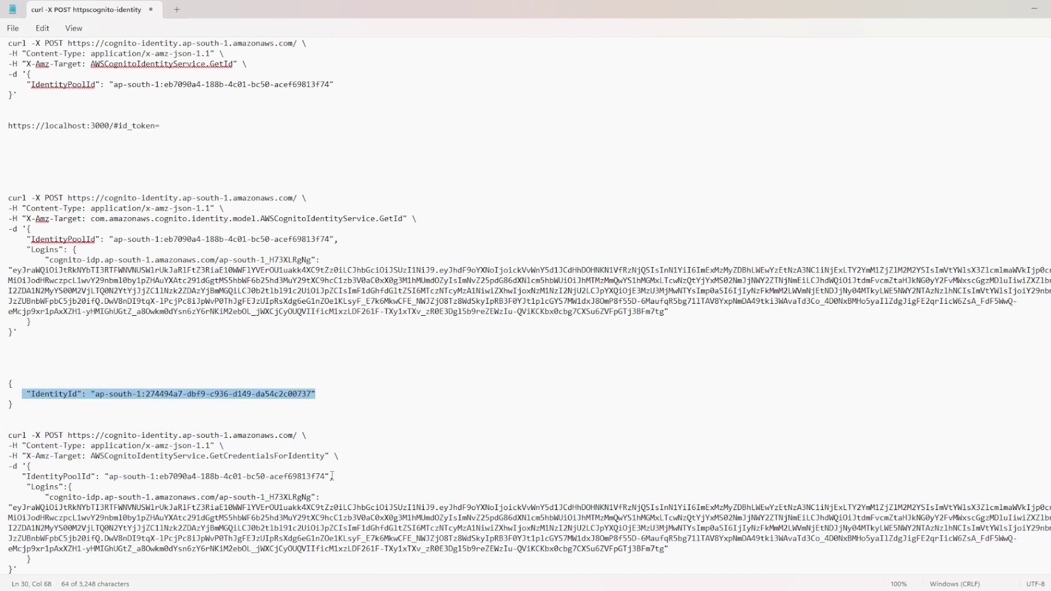
drag(331, 476, 23, 478)
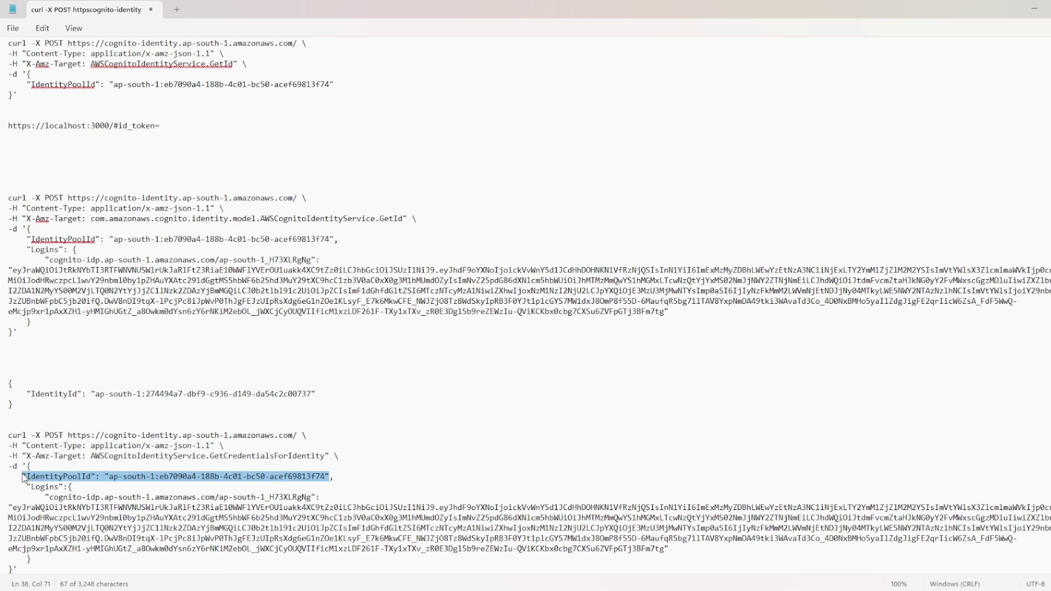
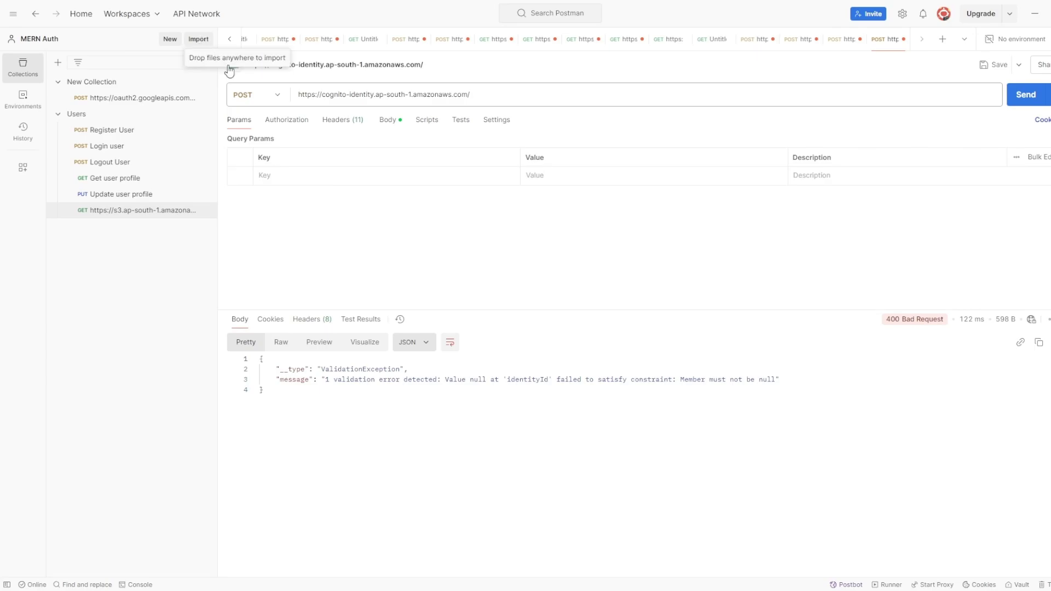
Paste the corrected GetCredentialsForIdentity cURL, now using the IdentityId, into Postman's Import dialog
click(199, 40)
key(ctrl+v)
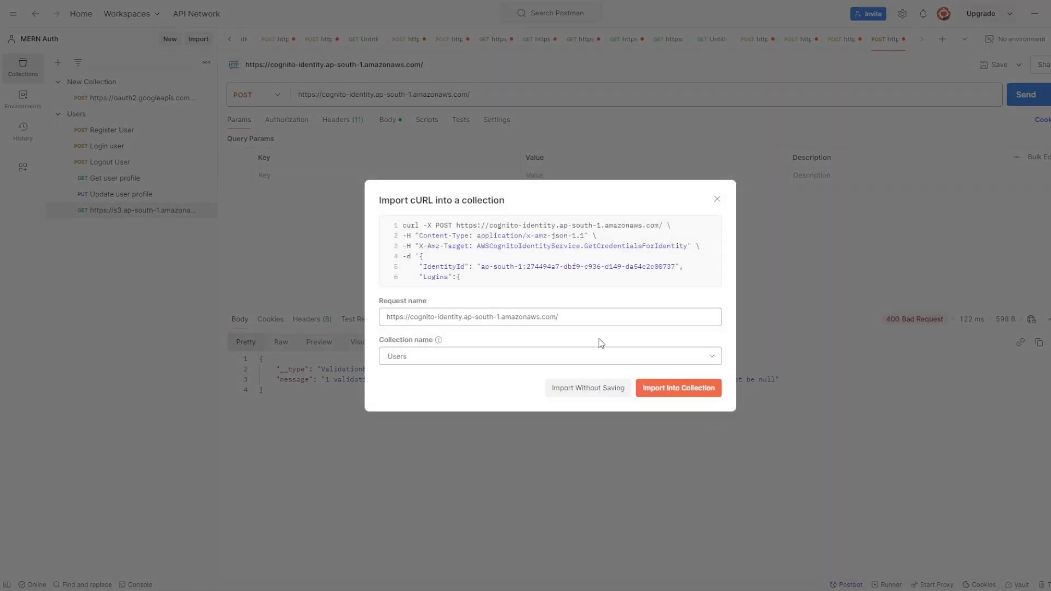
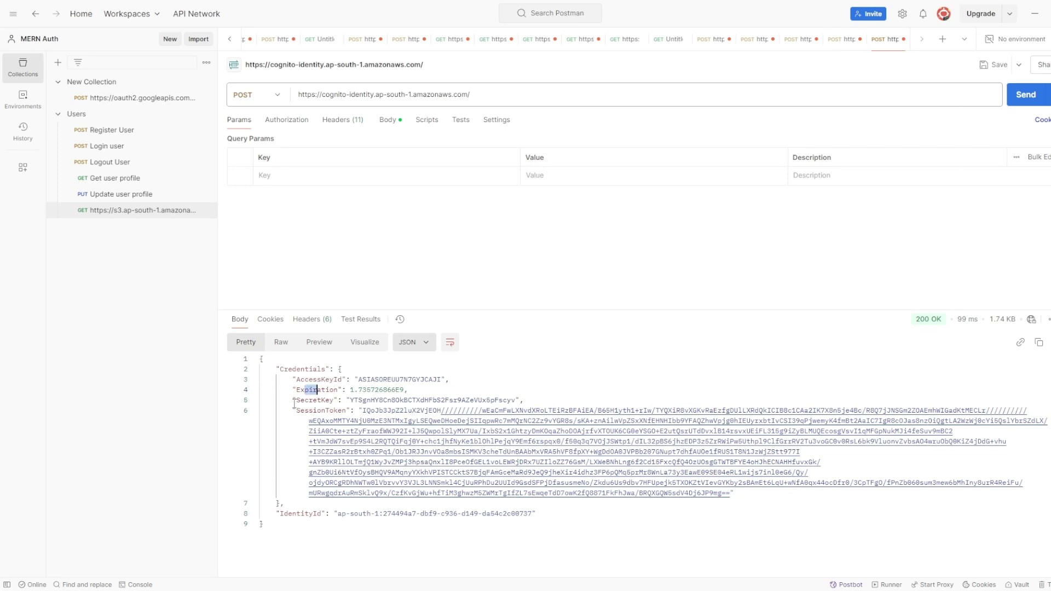
Highlight the SessionToken and IdentityId in the Cognito credentials response, then return to the browser
drag(292, 410, 329, 410)
drag(281, 518, 533, 515)
click(526, 542)
click(750, 522)
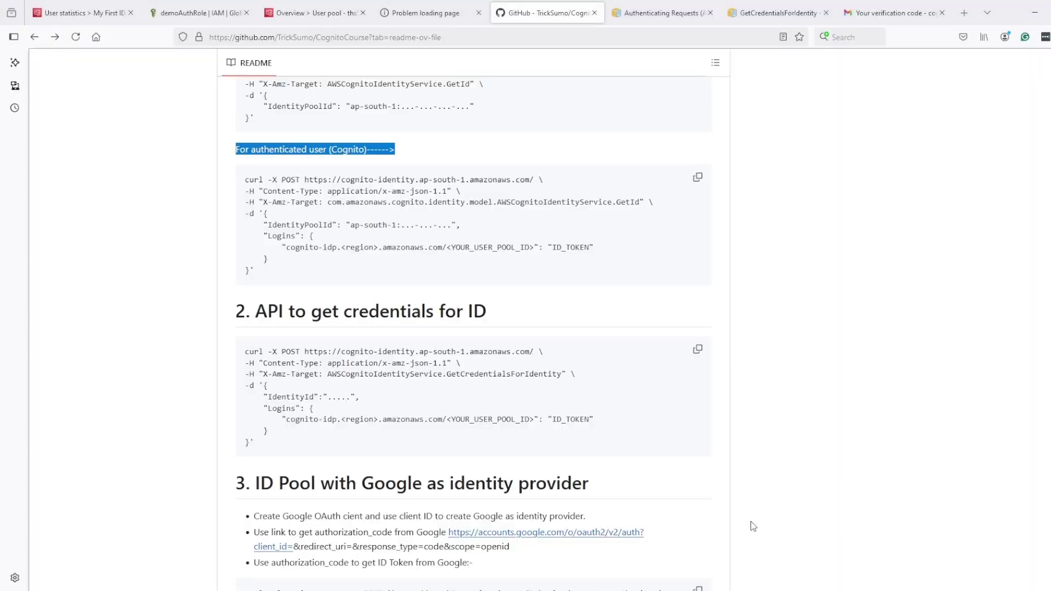
Review My First ID Pool's User access settings, highlighting the Authenticated access section
click(115, 14)
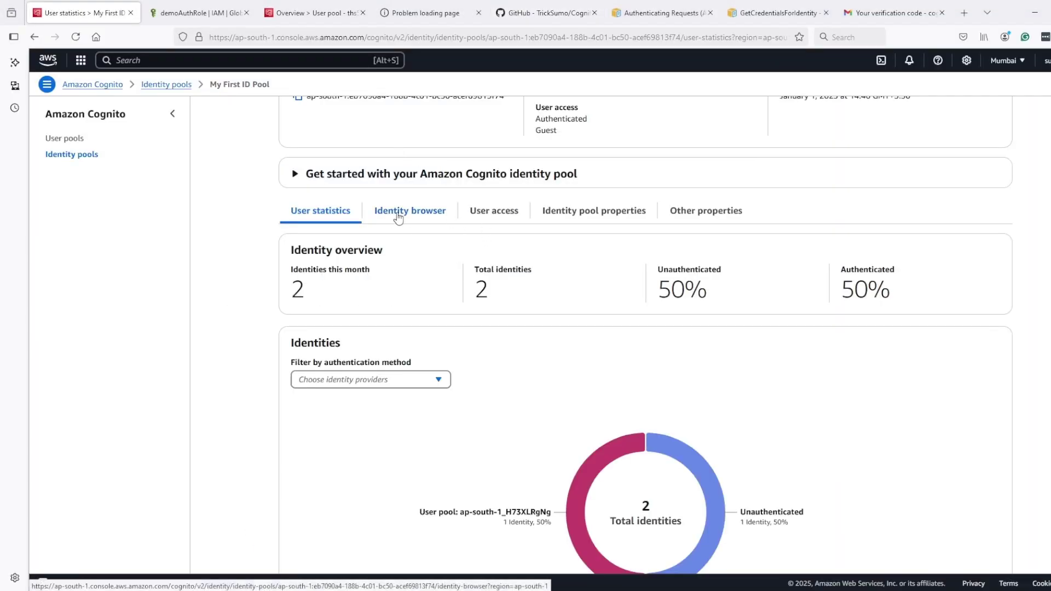
click(489, 213)
scroll(386, 345, down, 1)
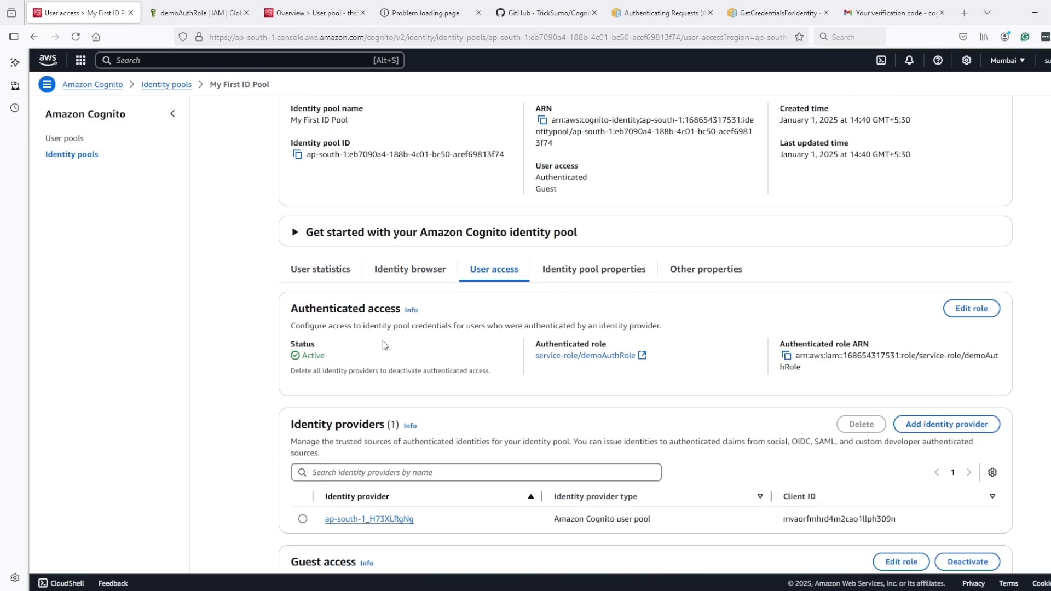
drag(290, 309, 401, 315)
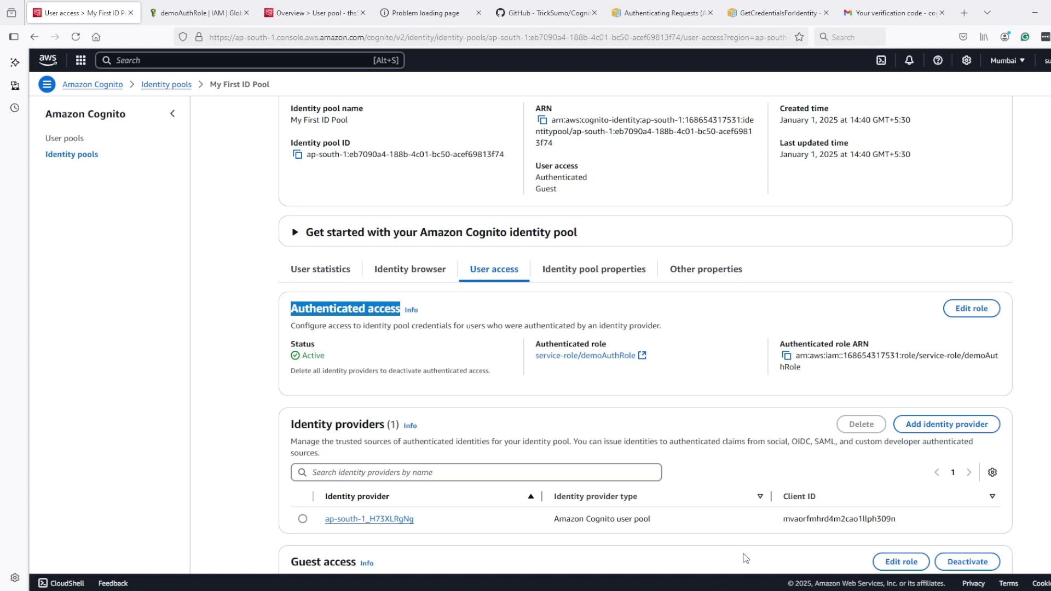
Glance at Postman, then bring up the Signature Version 4 Authenticating Requests docs
key(alt+Tab)
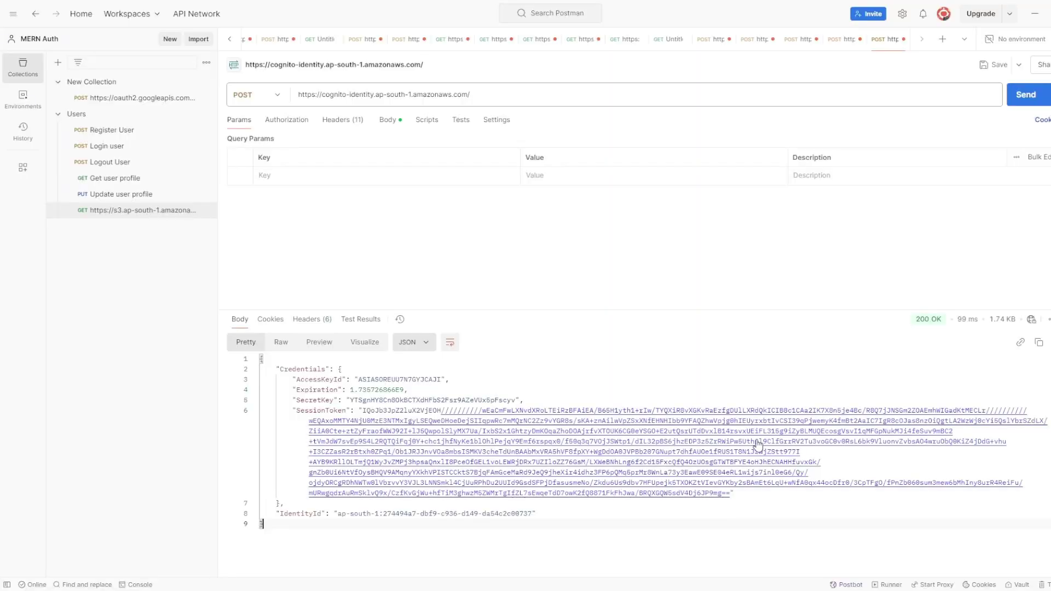
click(1033, 14)
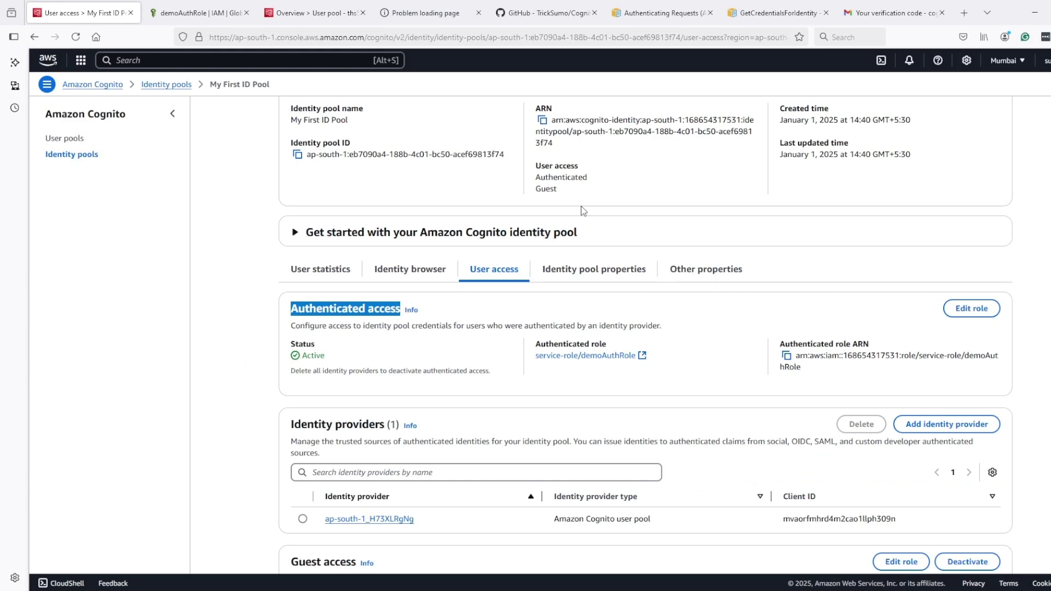
click(660, 12)
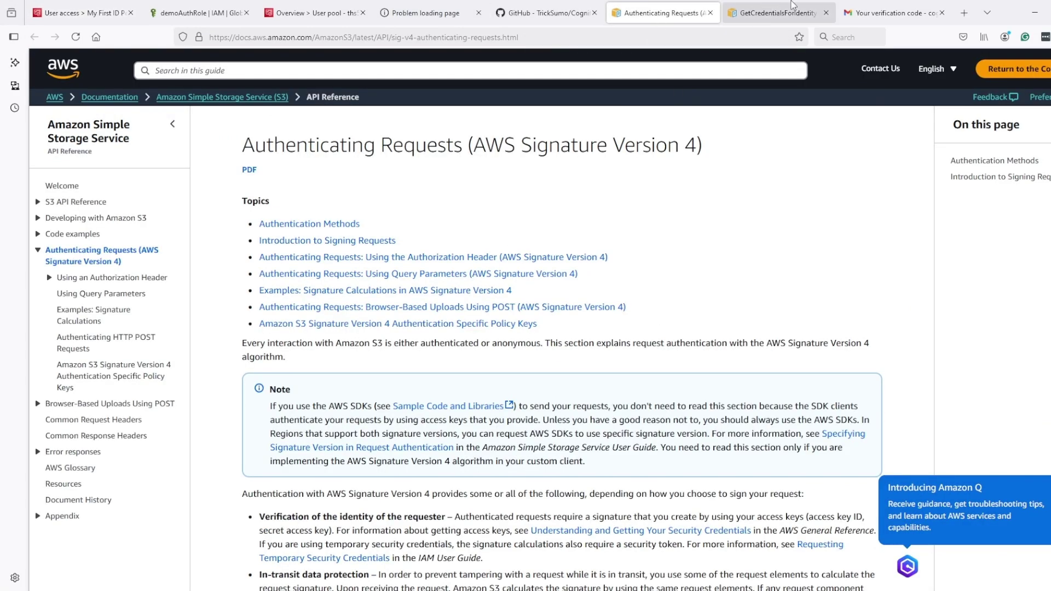
scroll(669, 253, down, 5)
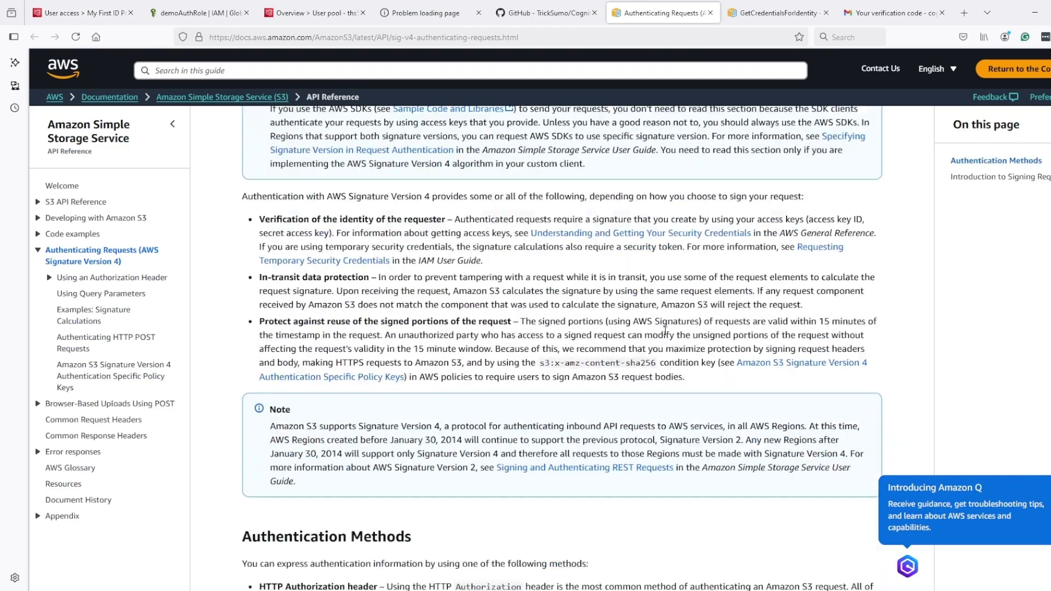
scroll(665, 329, up, 5)
drag(474, 145, 696, 145)
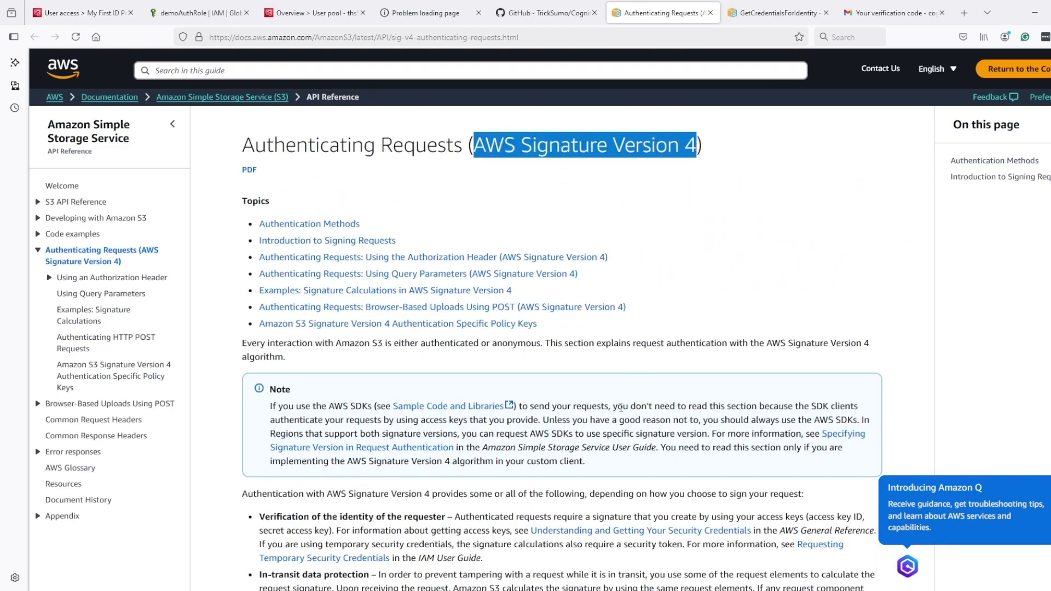
scroll(621, 407, down, 15)
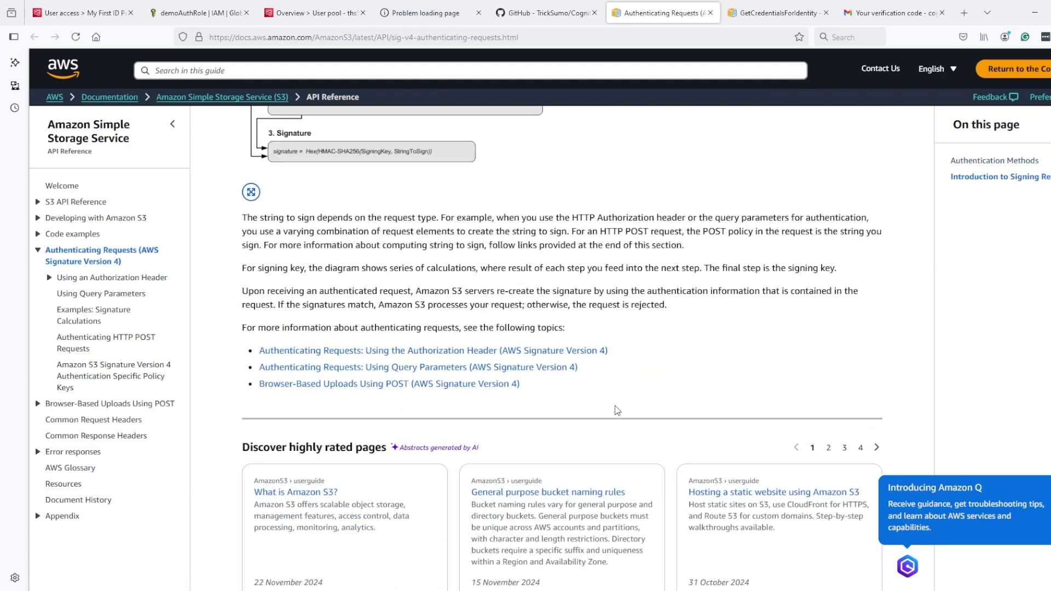
scroll(618, 410, down, 3)
scroll(635, 394, up, 18)
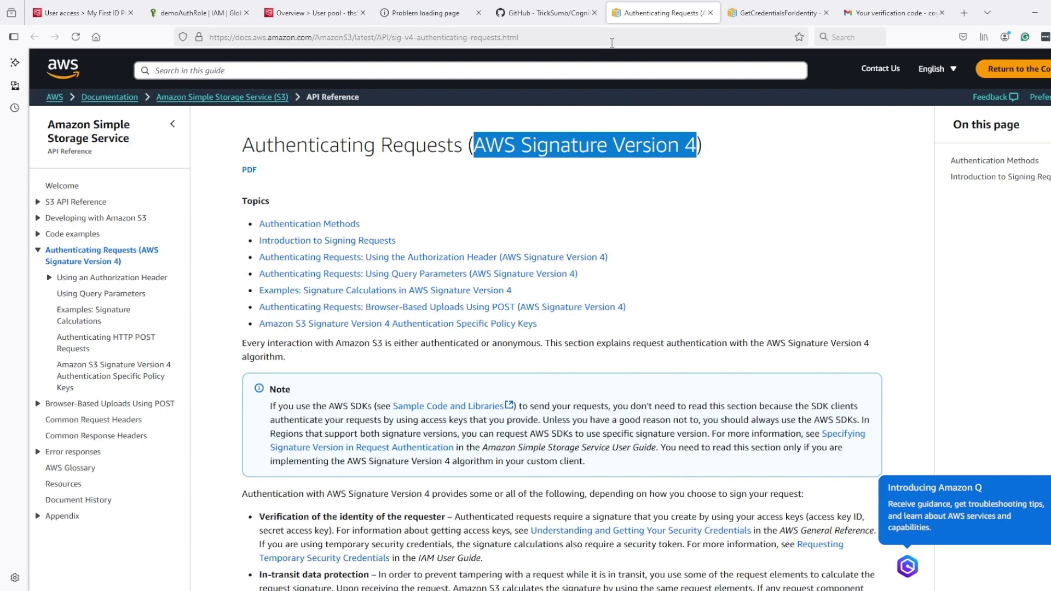
mouse_move(320, 18)
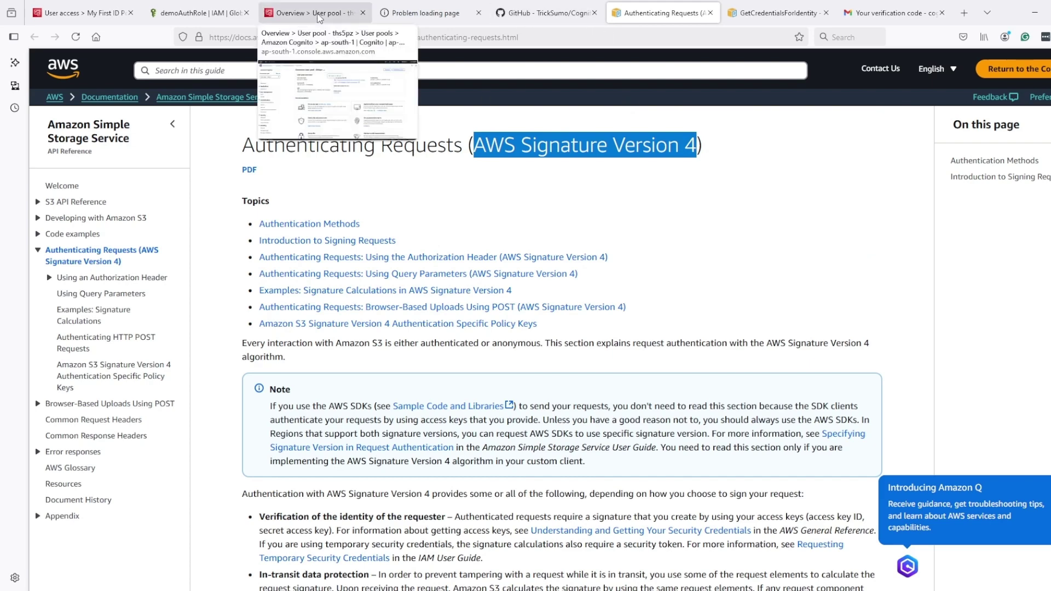
Open createCurlForS3UsingIAMCreds.js in the CognitoCourse GitHub repo and copy its raw contents
click(544, 12)
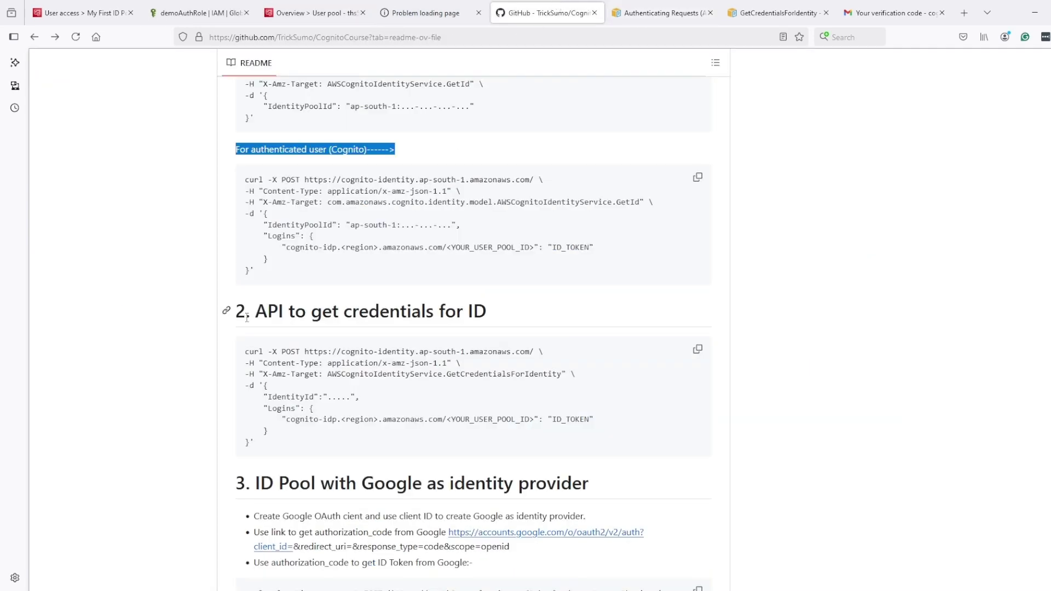
scroll(246, 317, up, 20)
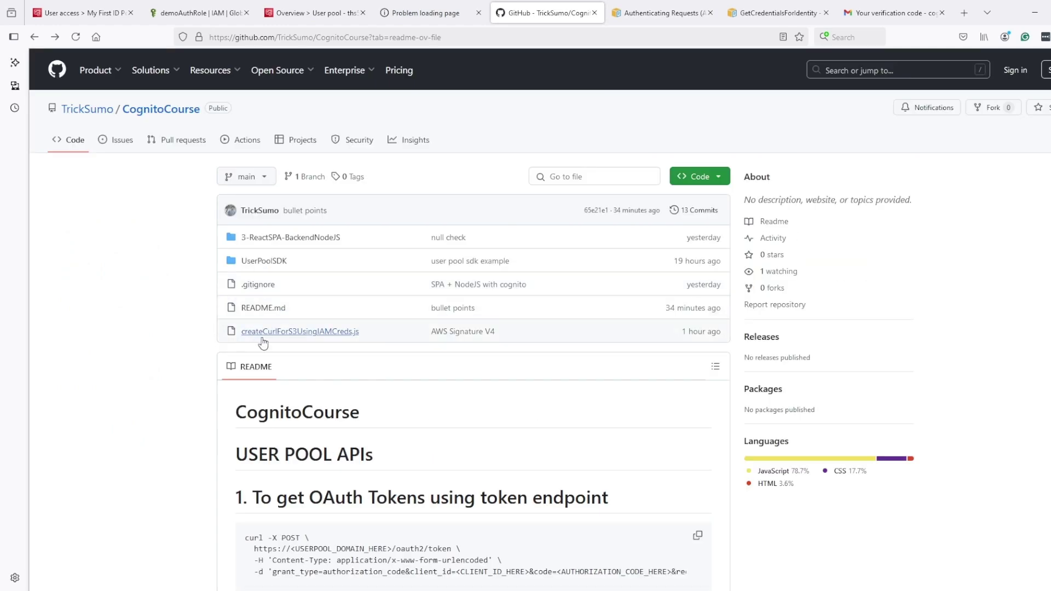
click(291, 332)
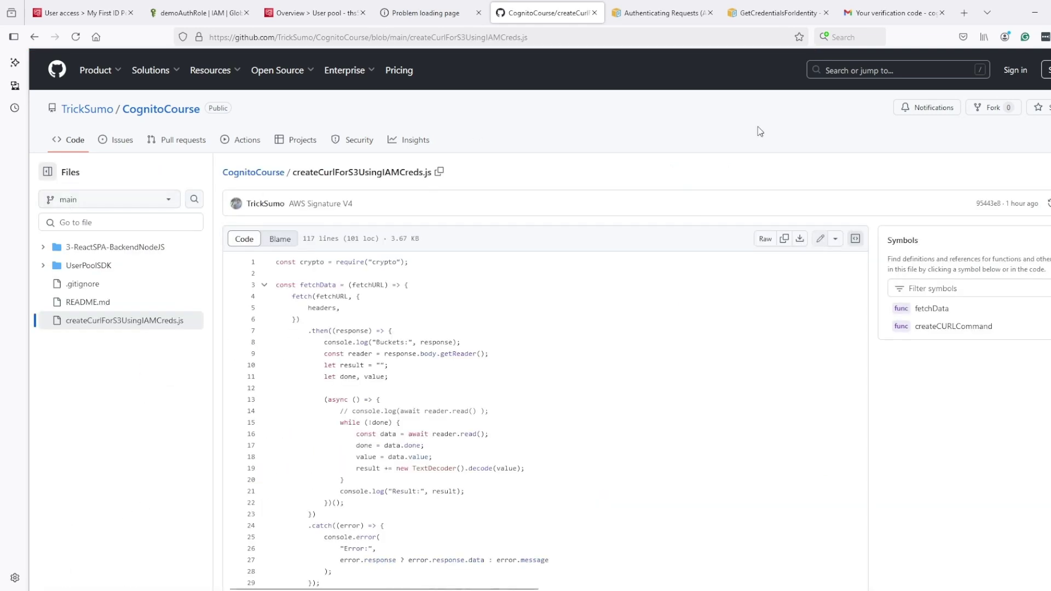
click(783, 239)
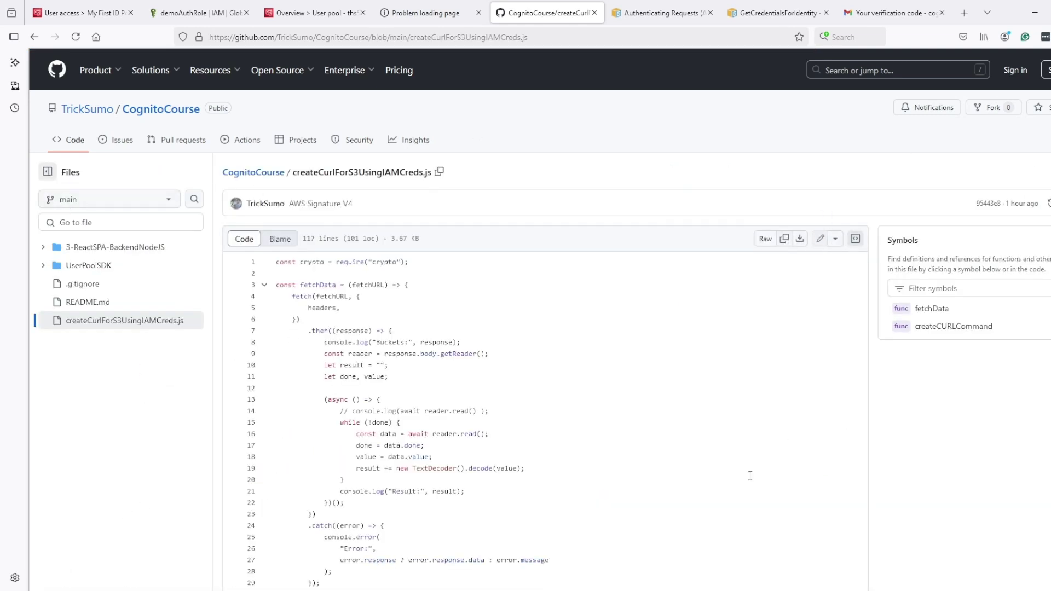
key(alt+Tab)
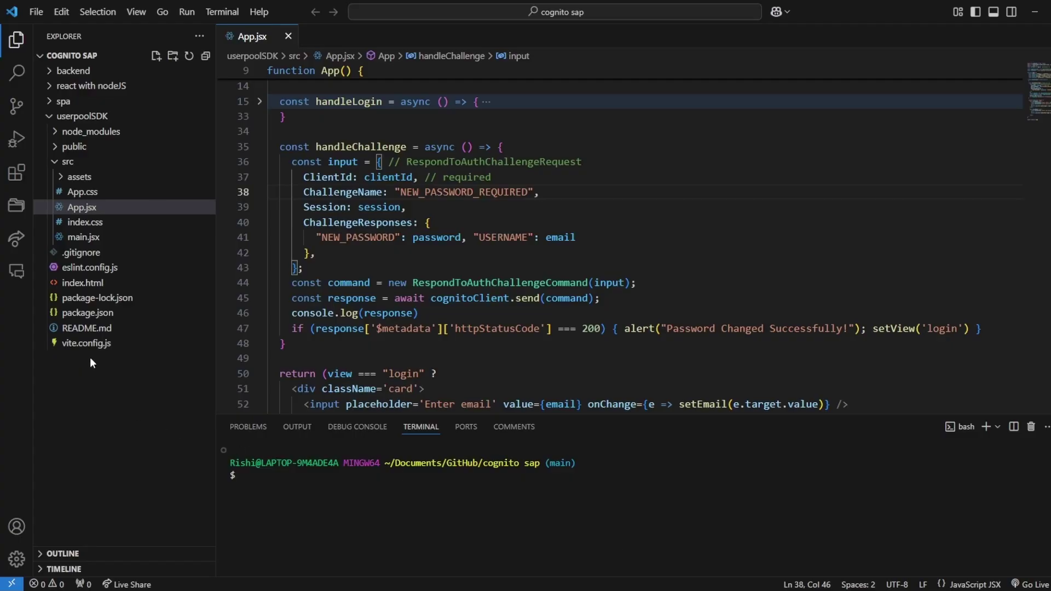
Create cred.js at the project root and paste the copied S3 signing script into it
click(49, 116)
click(98, 303)
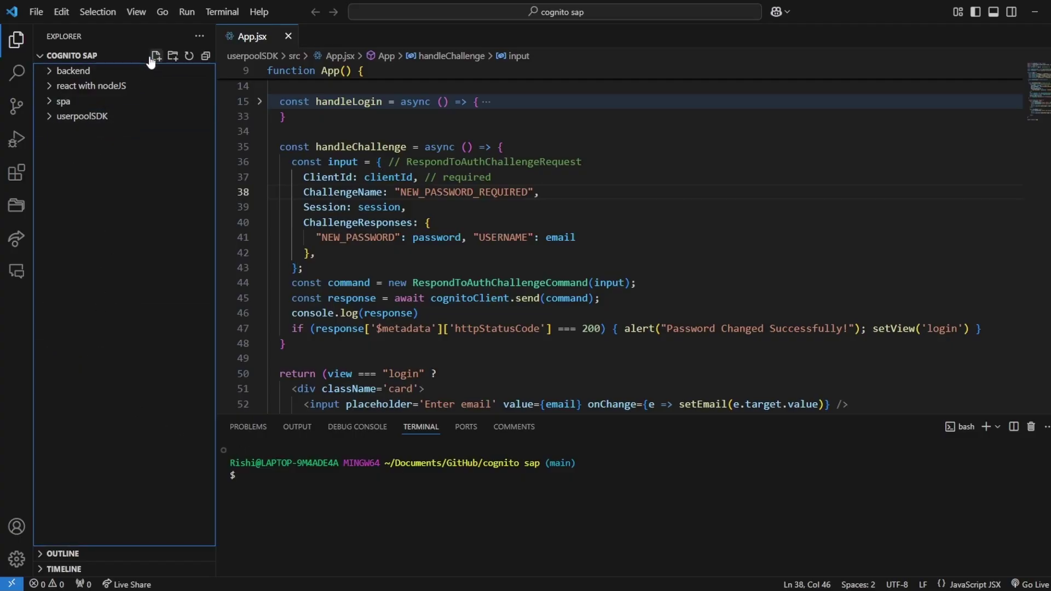
click(156, 56)
text(c)
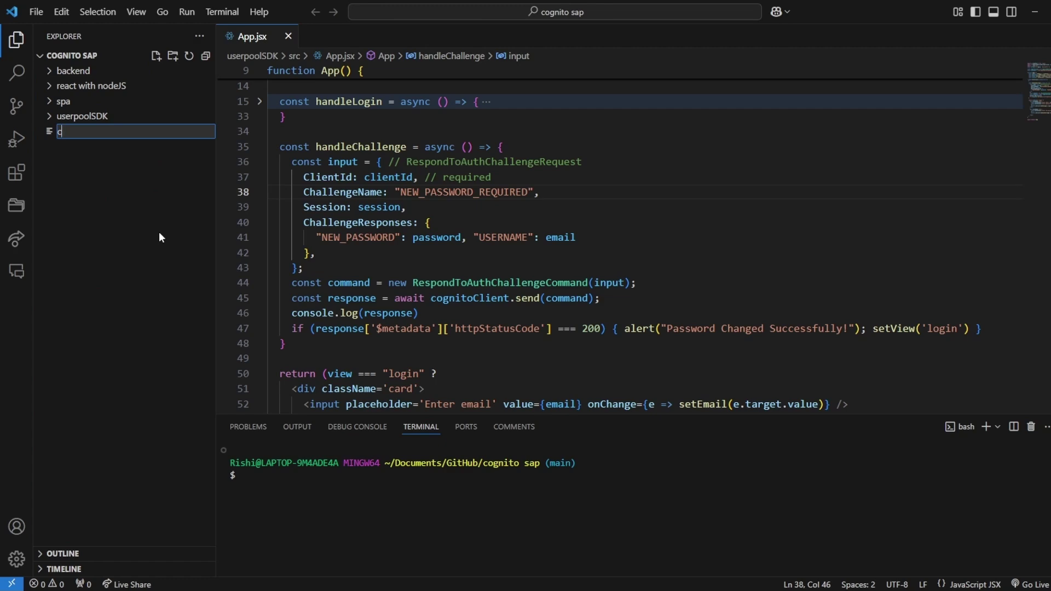
text(red.js)
key(Return)
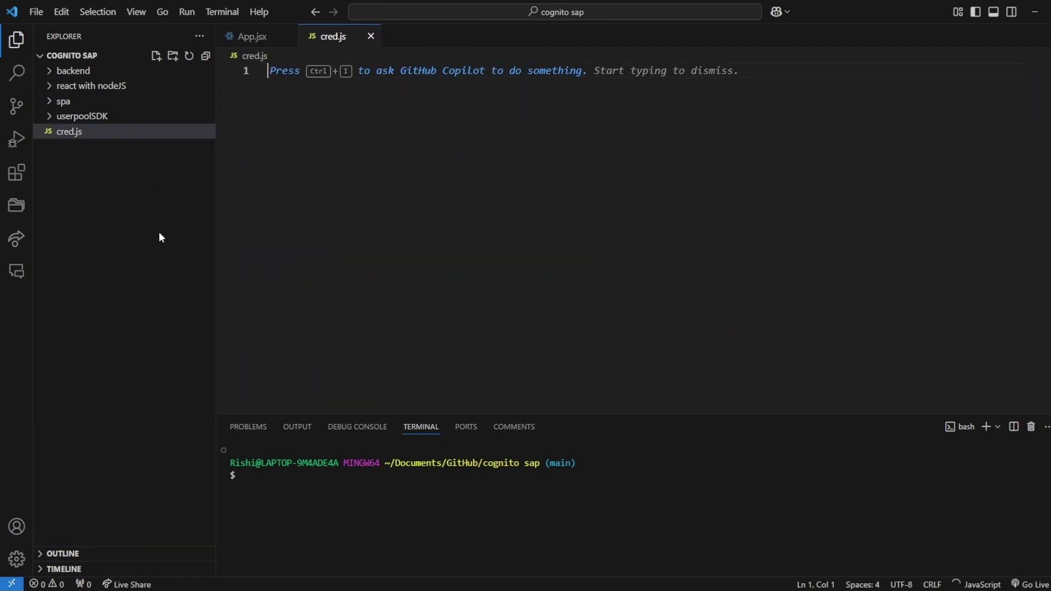
key(ctrl+v)
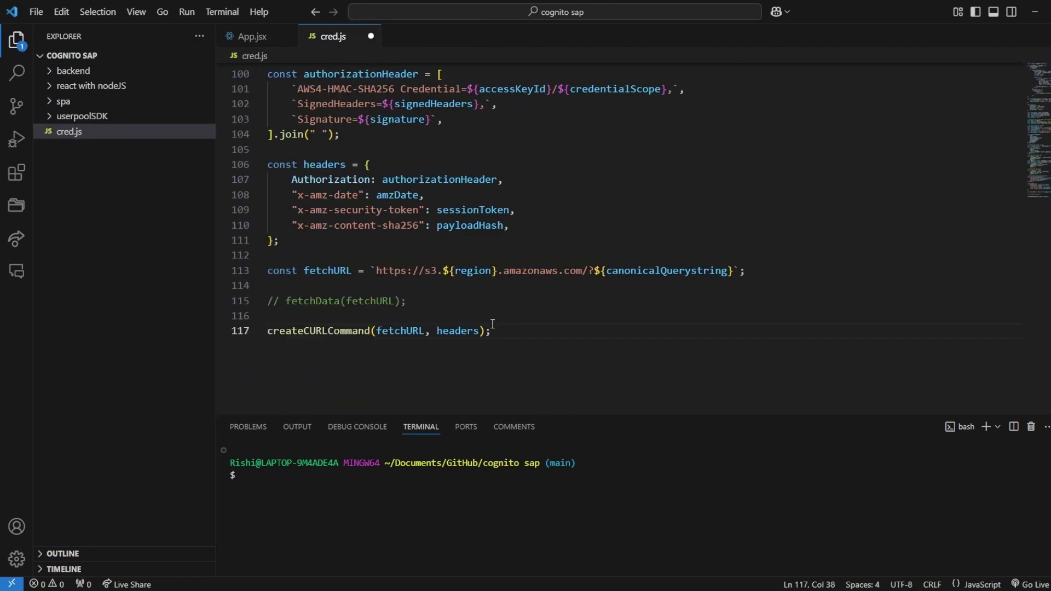
Select the placeholder data object contents near the top of cred.js
scroll(482, 324, up, 3)
scroll(482, 325, up, 19)
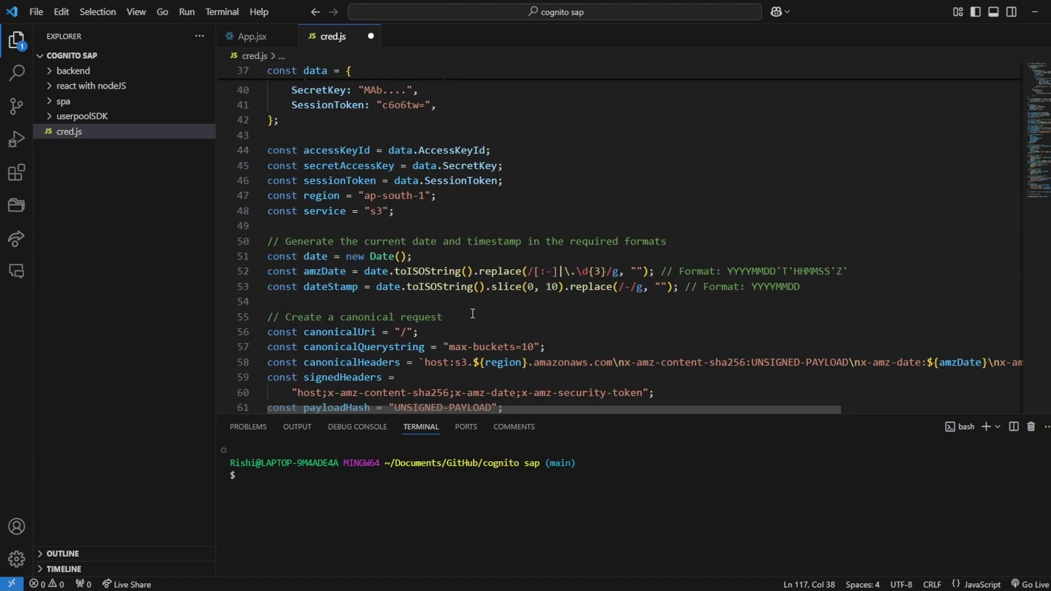
scroll(462, 314, up, 3)
drag(336, 248, 314, 336)
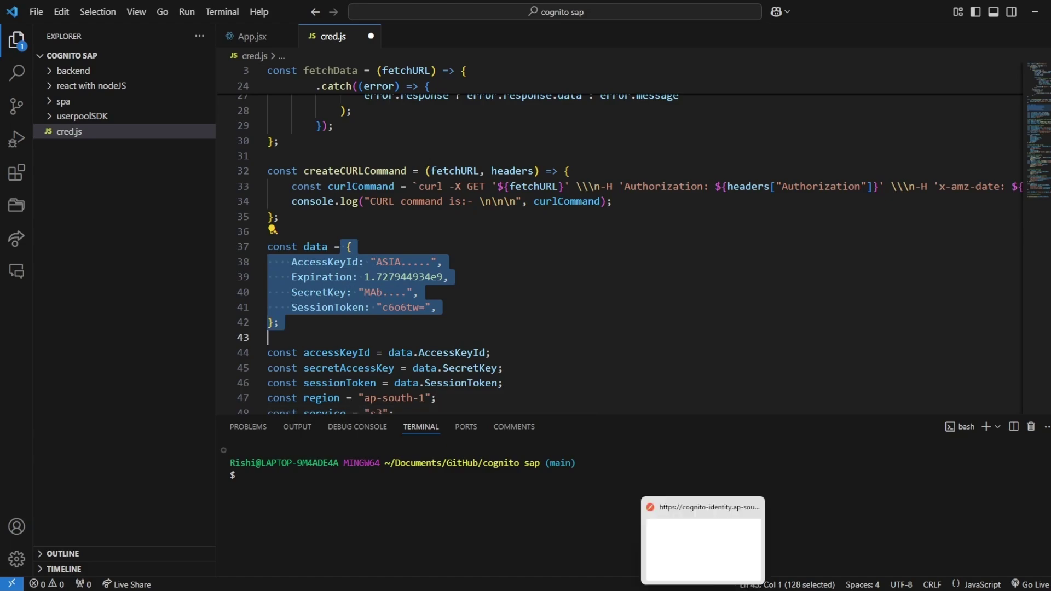
click(704, 590)
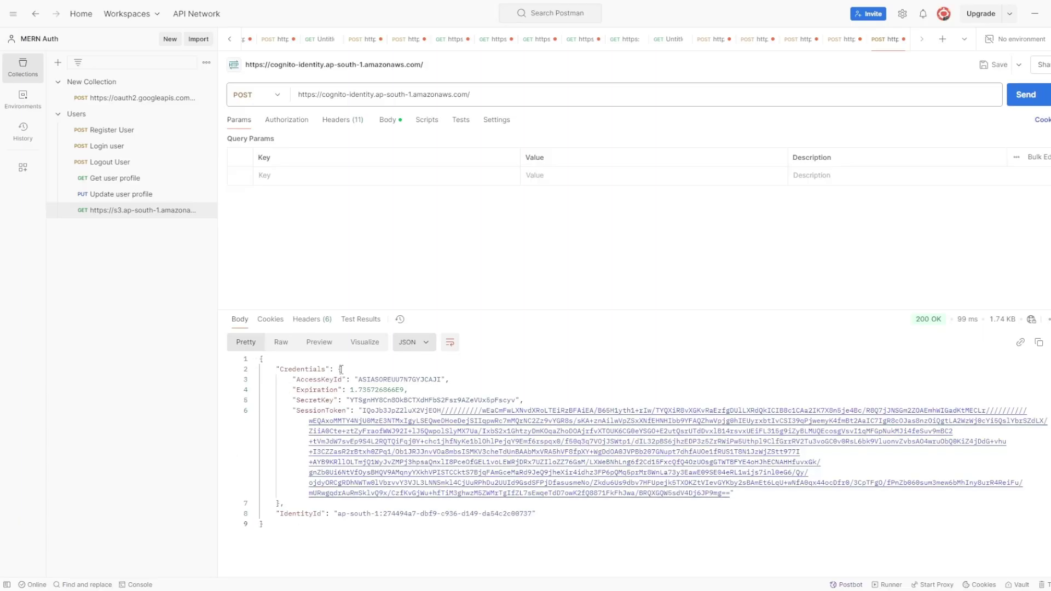
Copy the Credentials object (AccessKeyId, SecretKey, SessionToken) from the Cognito response and return to cred.js
drag(338, 368, 281, 503)
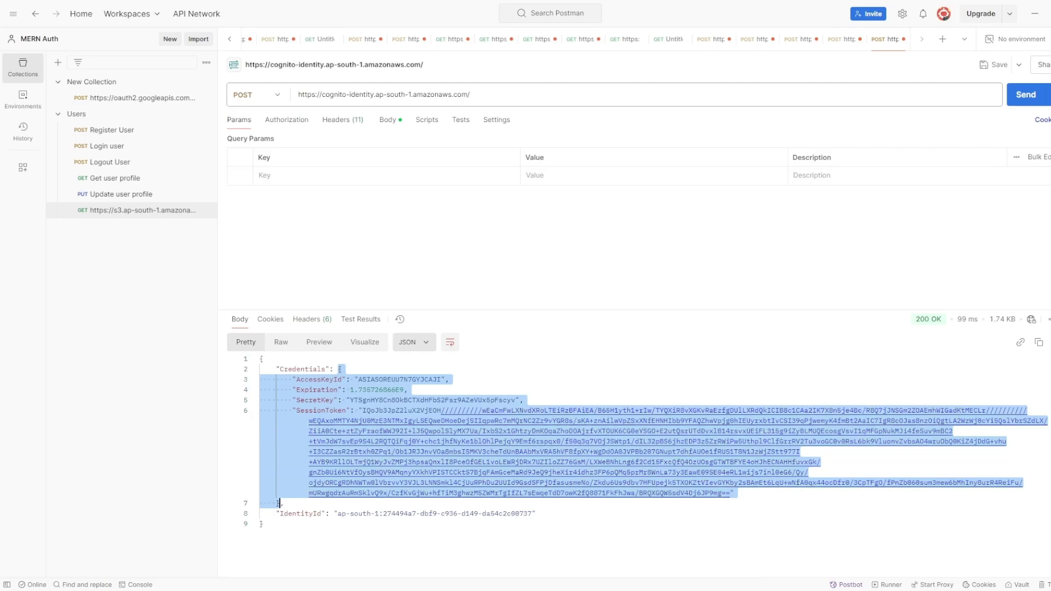
key(alt+Tab)
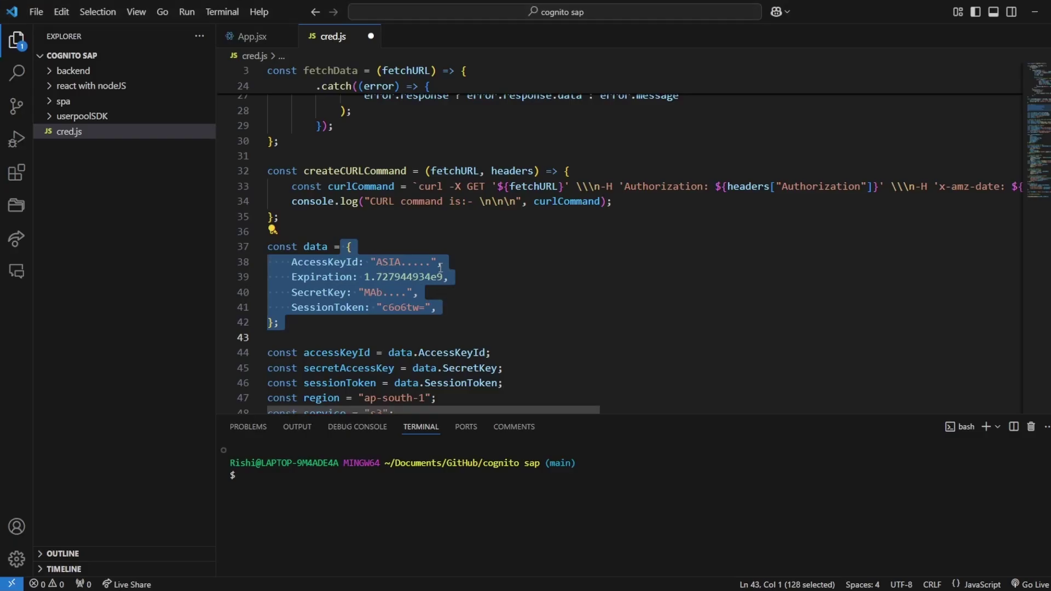
Swap the selected placeholder data object for the pasted Cognito Credentials object
key(BackSpace)
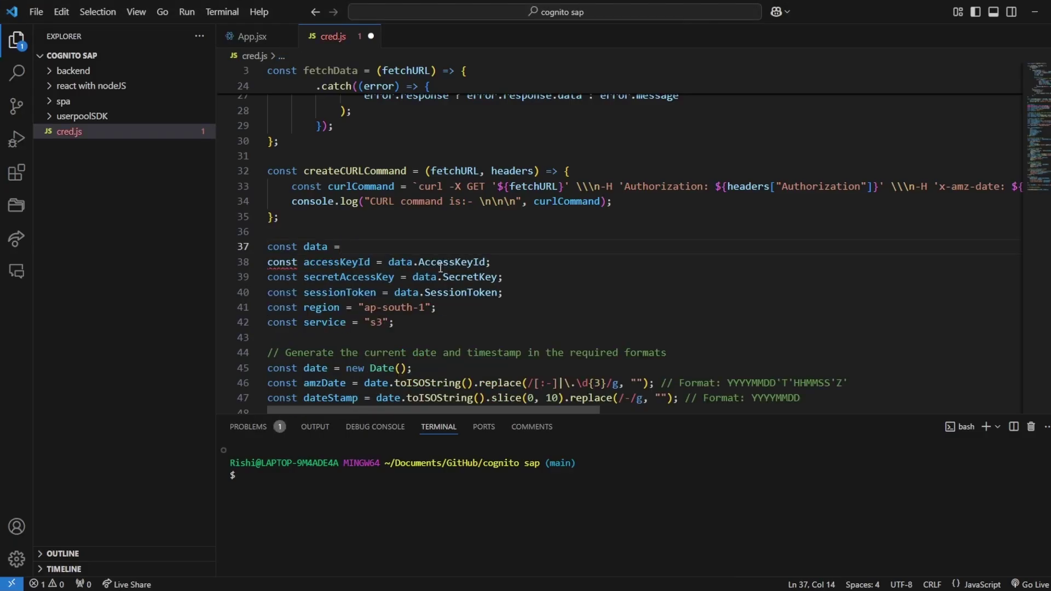
key(ctrl+v)
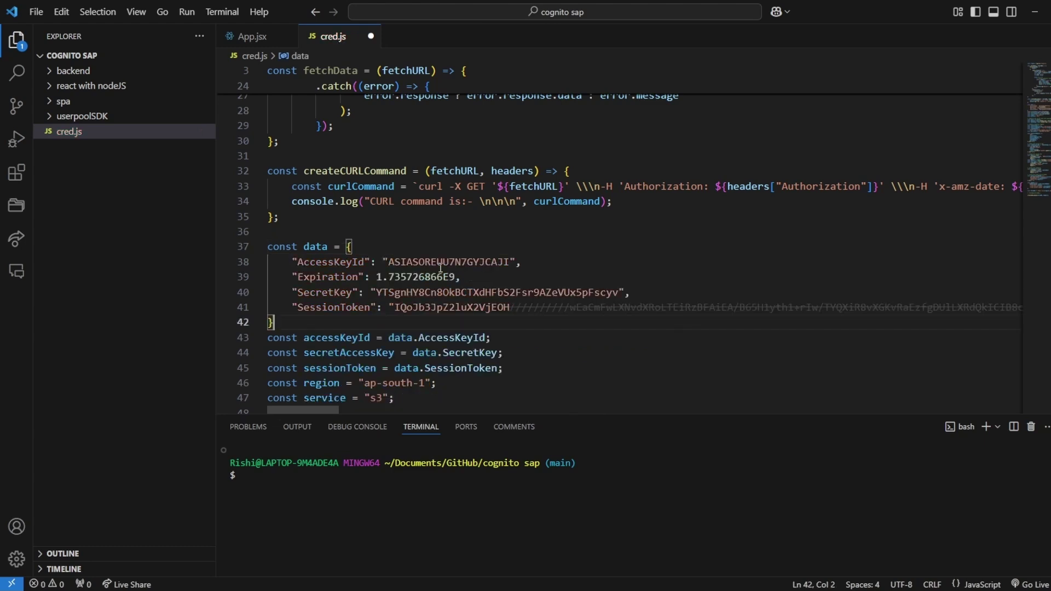
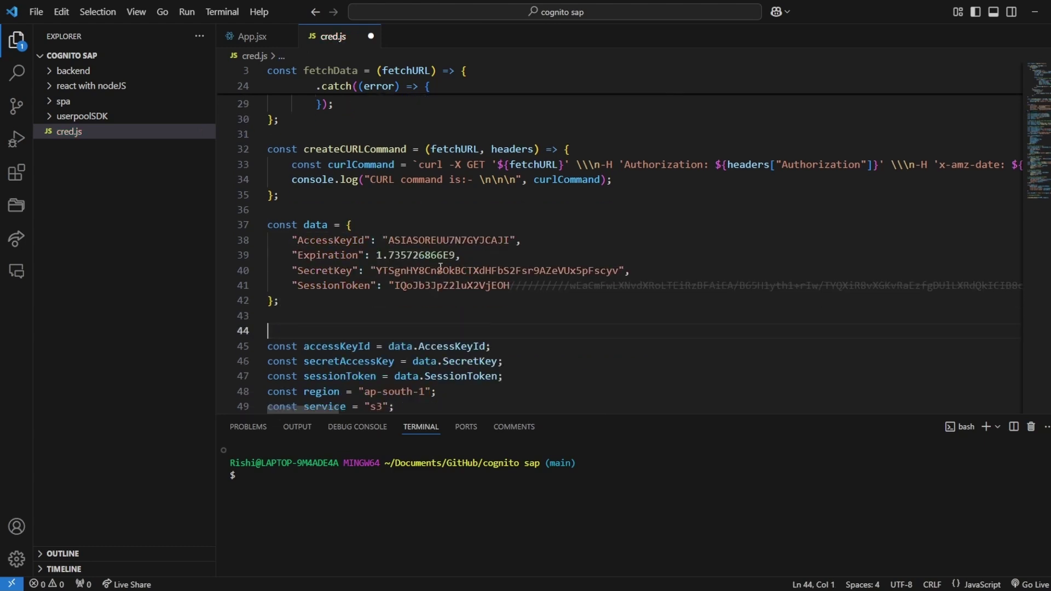
Delete the blank line after the data object, save cred.js and enlarge the terminal panel
key(BackSpace)
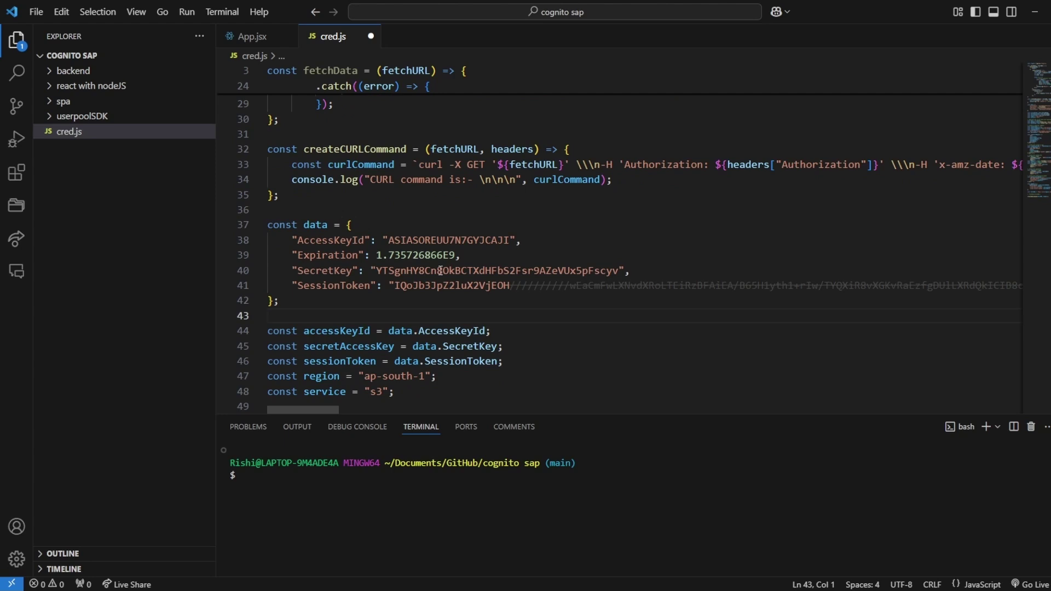
key(ctrl+s)
click(301, 525)
drag(594, 415, 590, 216)
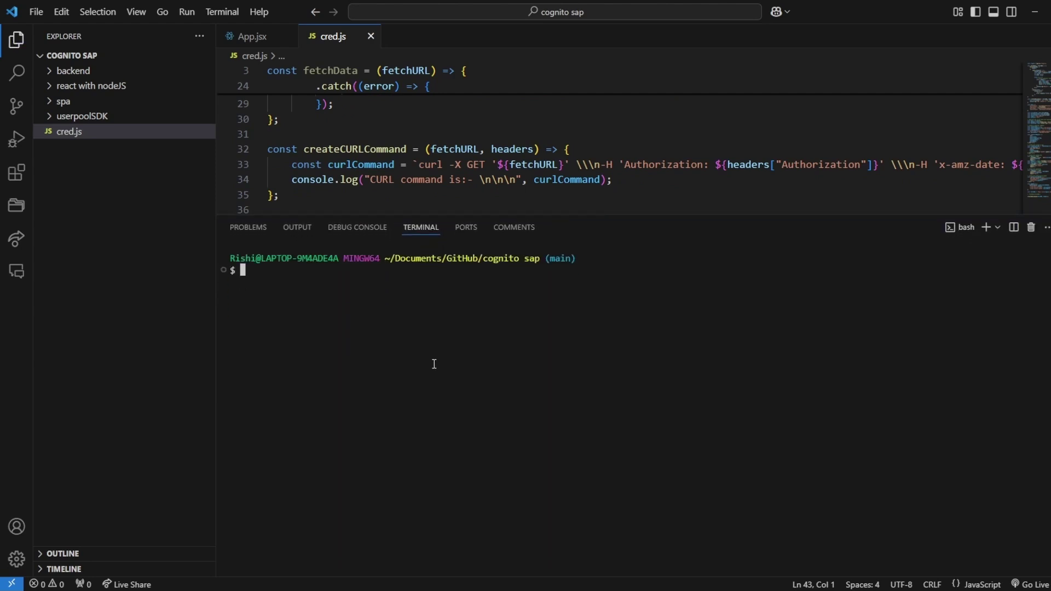
Run node cred.js in the terminal to print the signed S3 curl command
text(node cree)
key(BackSpace)
text(d)
key(Tab)
key(Return)
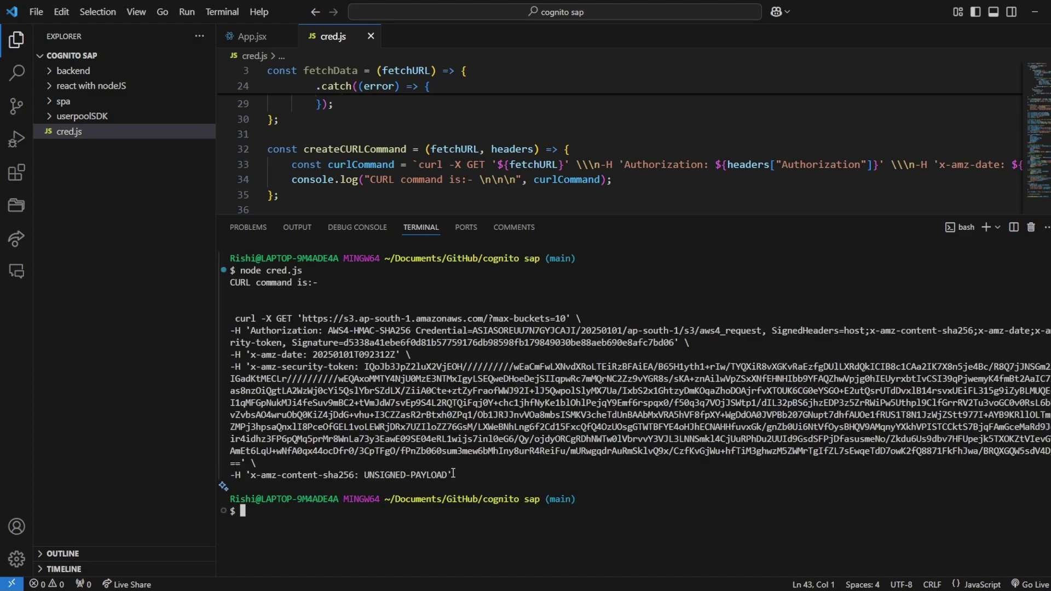
Select the printed curl command in the terminal, then shrink the panel back
drag(463, 475, 224, 315)
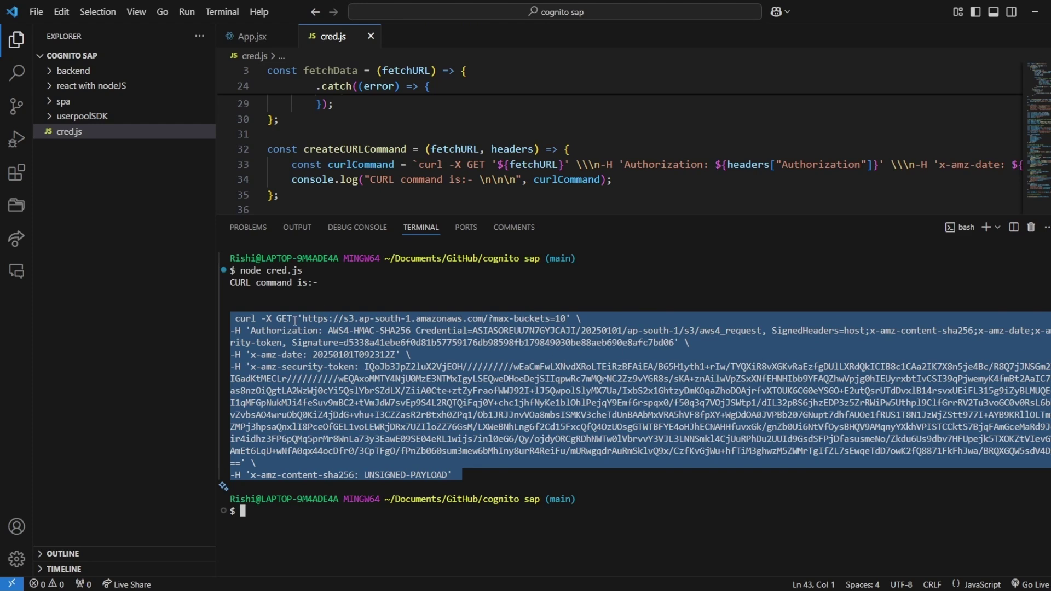
click(370, 469)
drag(471, 467, 236, 316)
drag(681, 216, 679, 419)
Comment out the createCURLCommand call and uncomment the fetchData(fetchURL) call at the file's end
scroll(628, 309, down, 8)
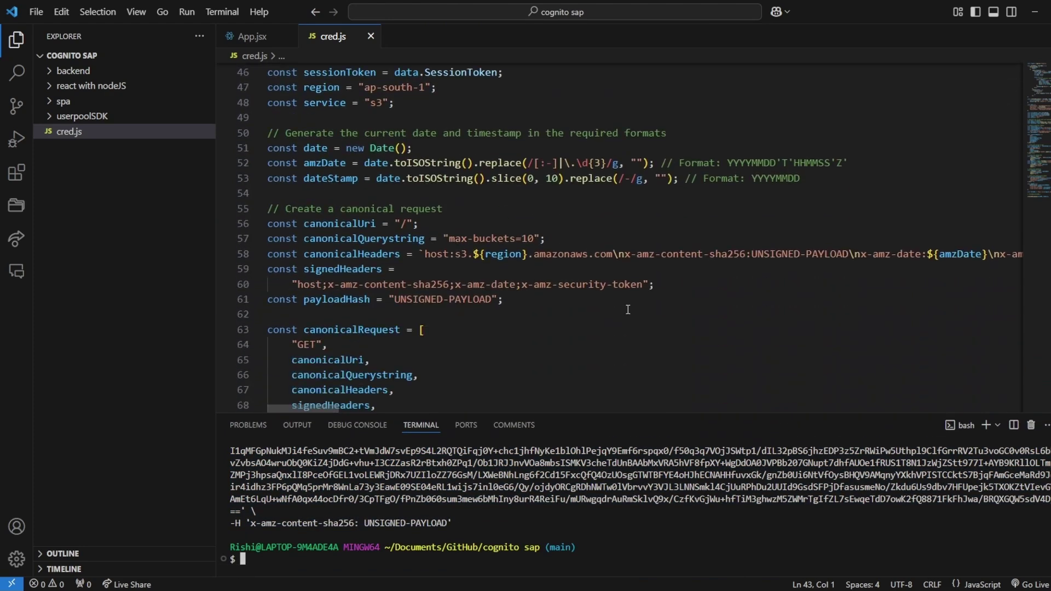
scroll(628, 309, down, 16)
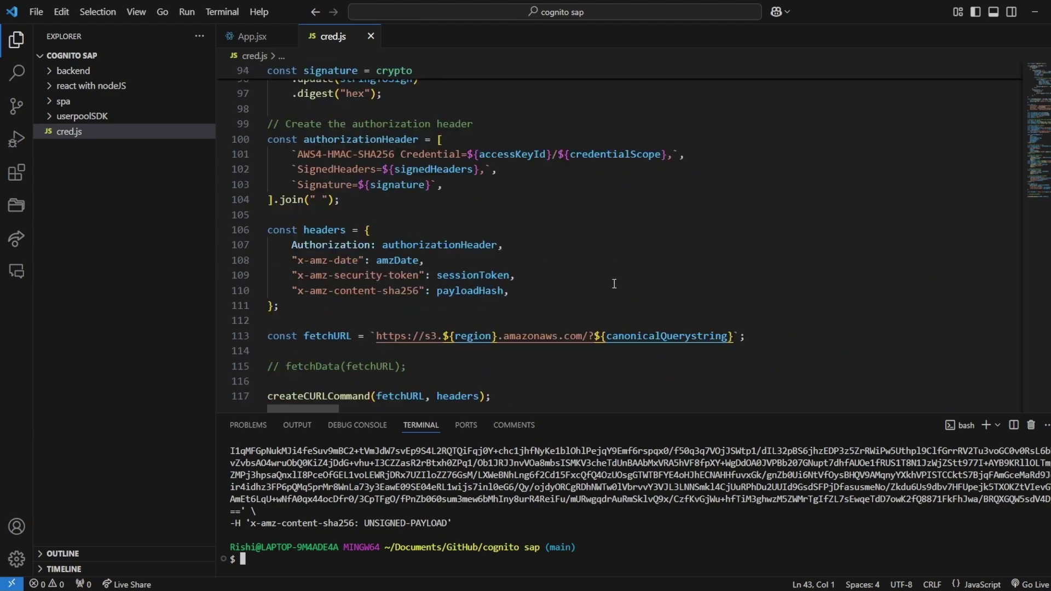
click(395, 273)
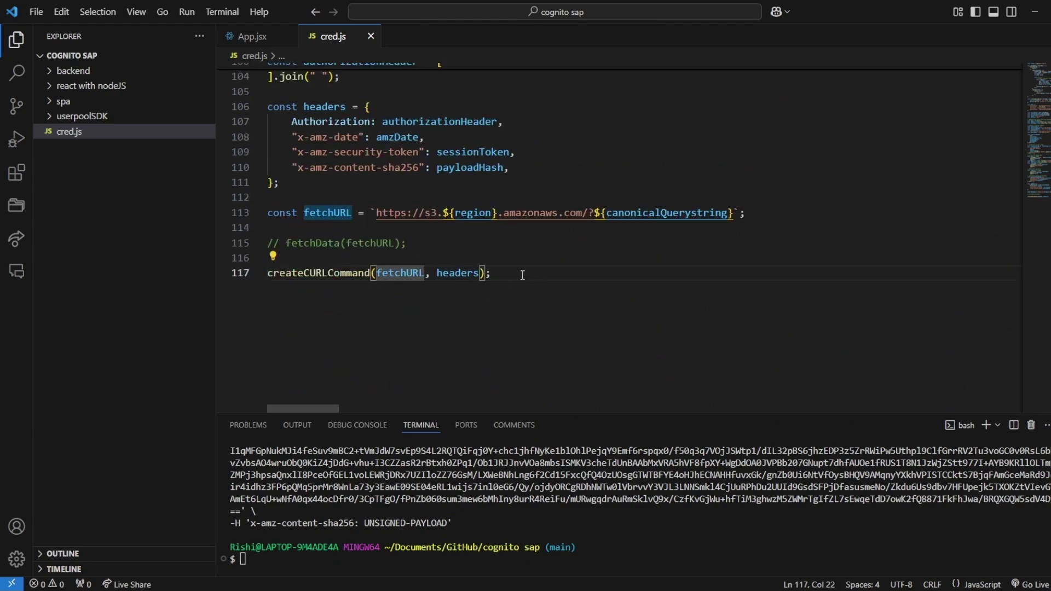
drag(523, 275, 264, 272)
key(ctrl+slash)
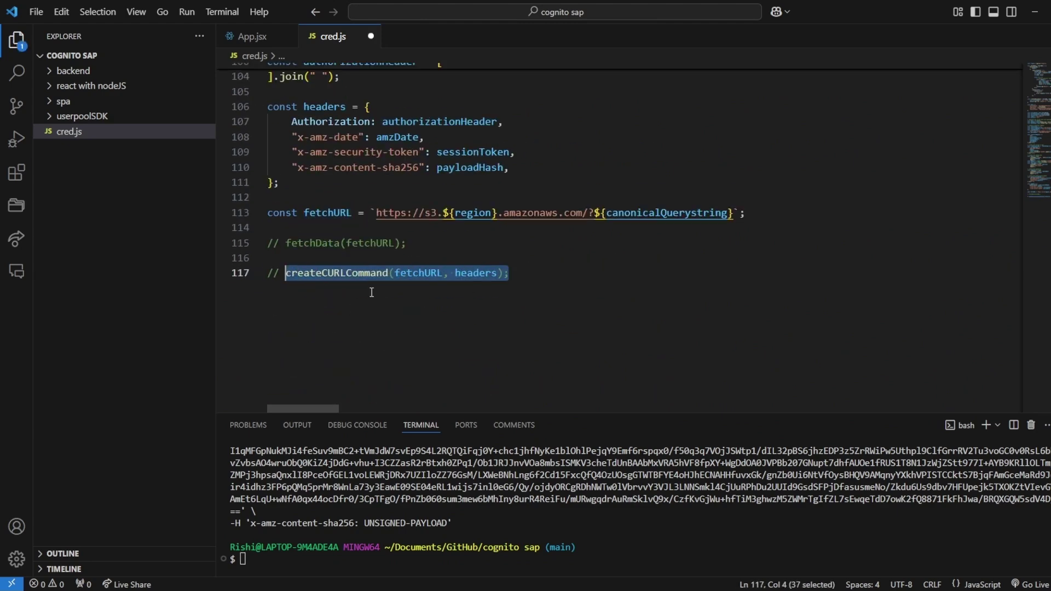
click(364, 243)
key(ctrl+slash)
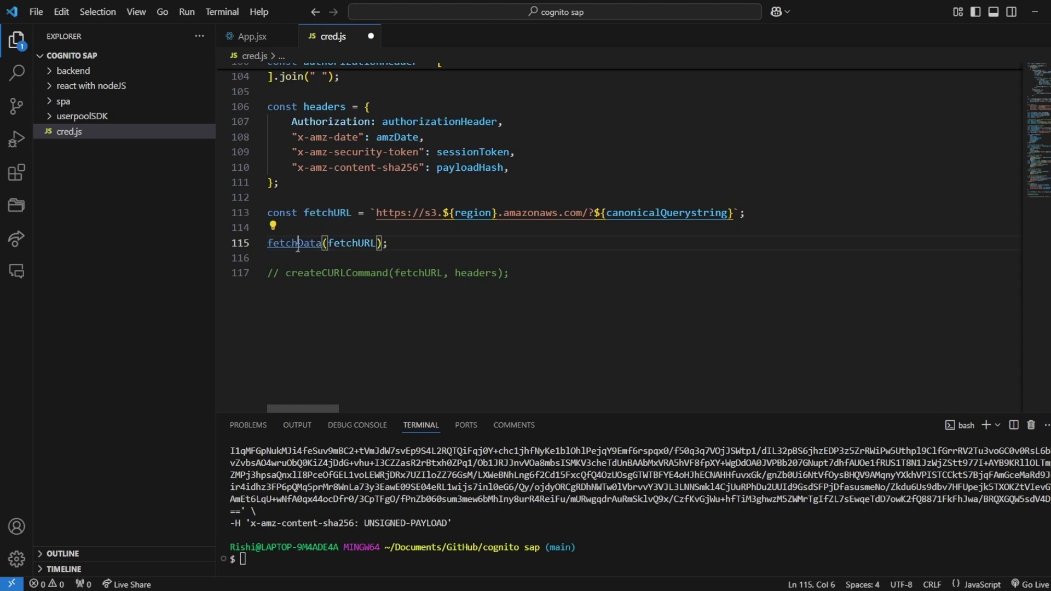
Review the fetchData definition's fetch URL and headers, then save cred.js
ctrl+click(298, 244)
click(362, 120)
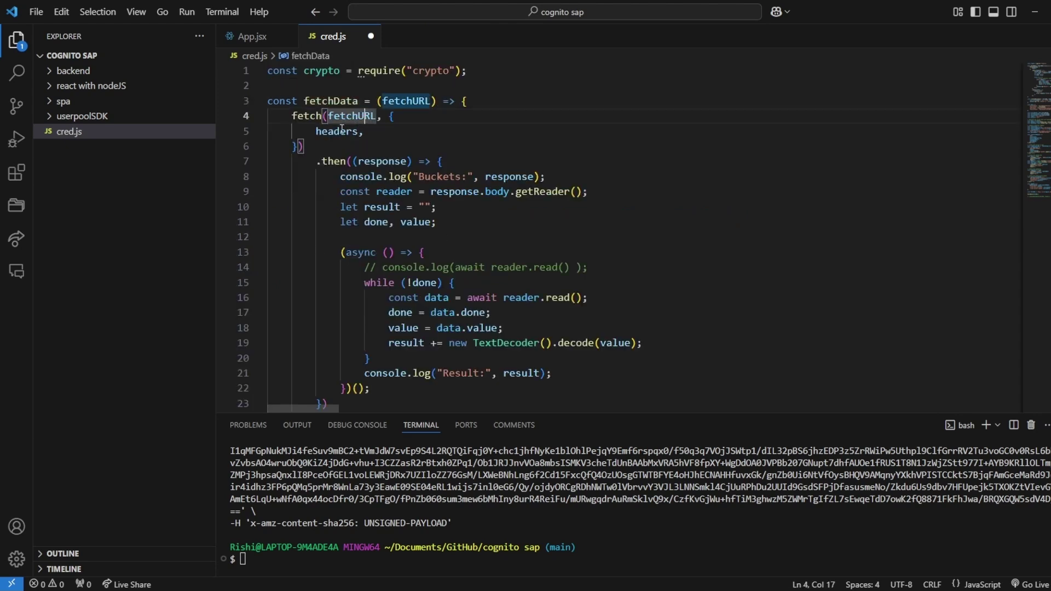
click(345, 131)
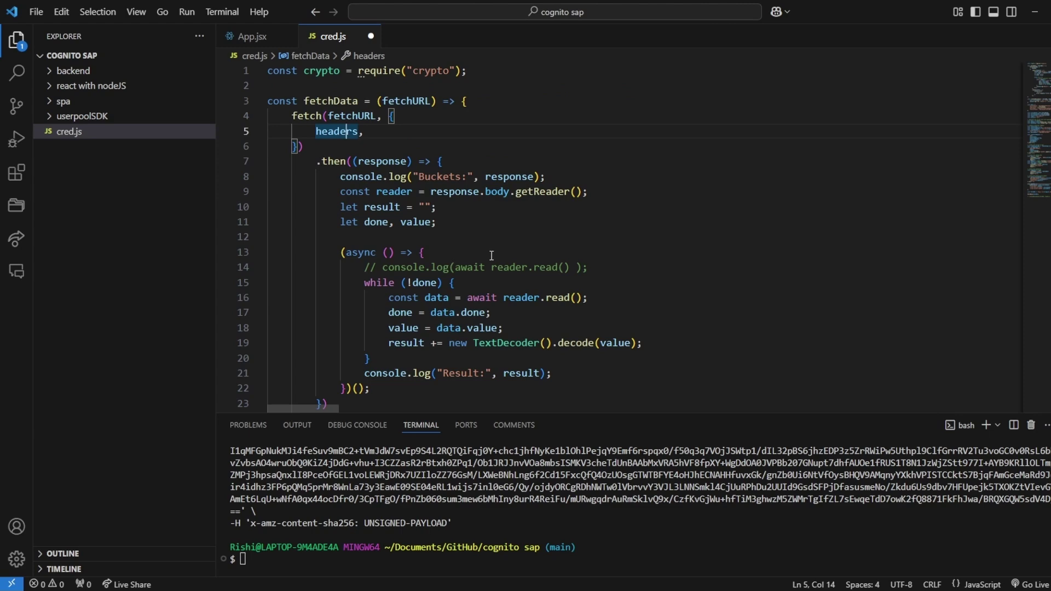
scroll(492, 255, down, 1)
key(ctrl+s)
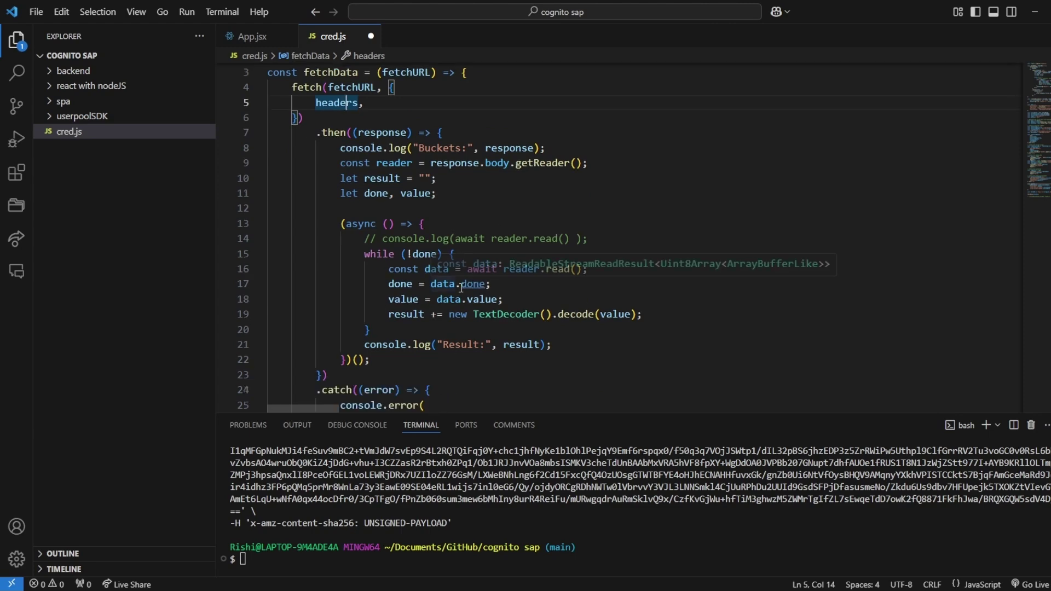
drag(673, 411, 673, 238)
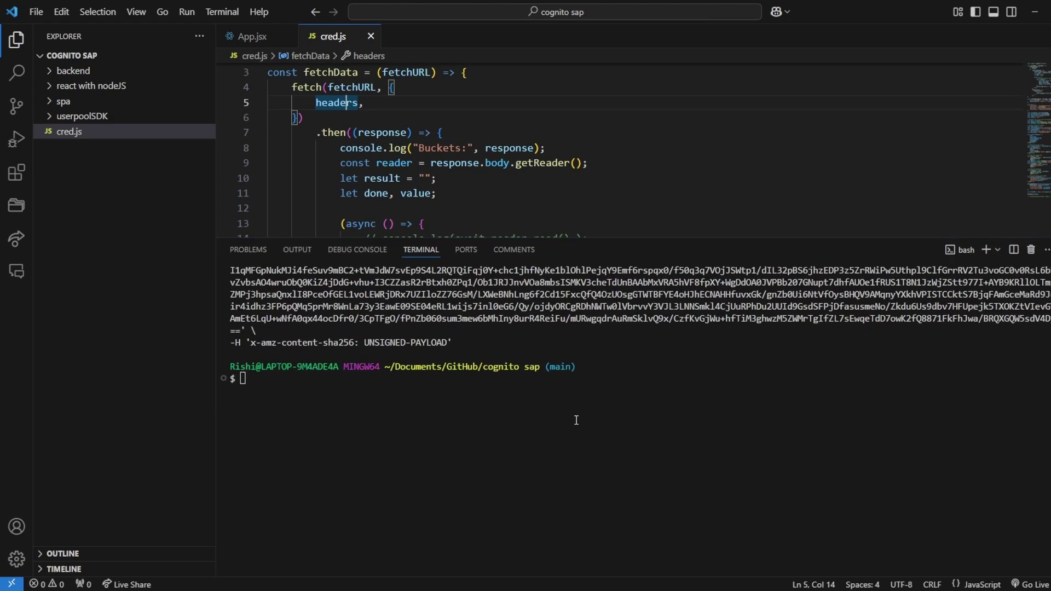
Rerun node cred.js and expand the terminal to view the 200 OK bucket-list response
click(574, 420)
text(node cred.js)
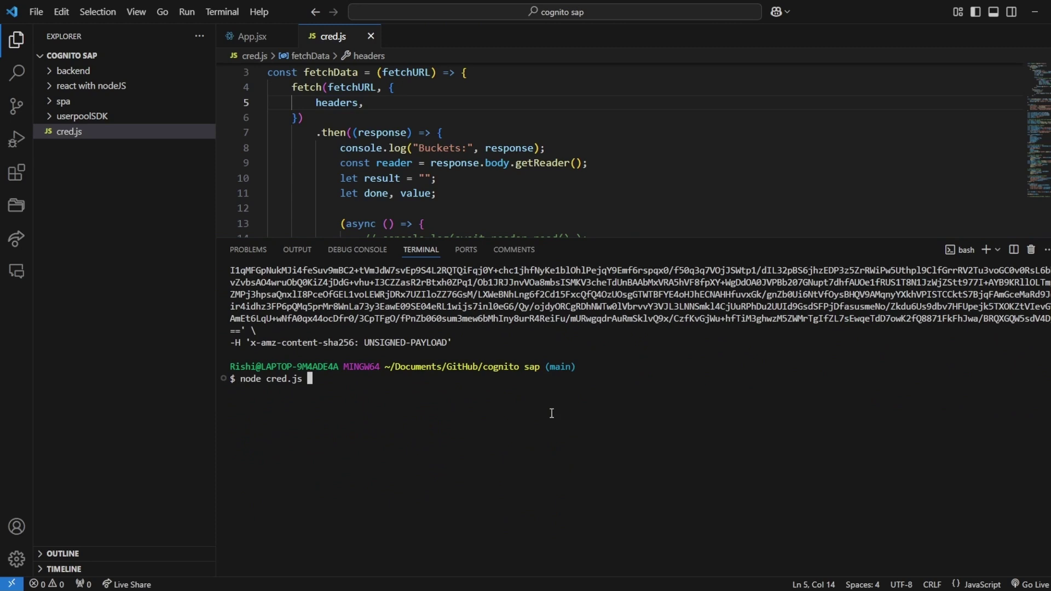
key(Return)
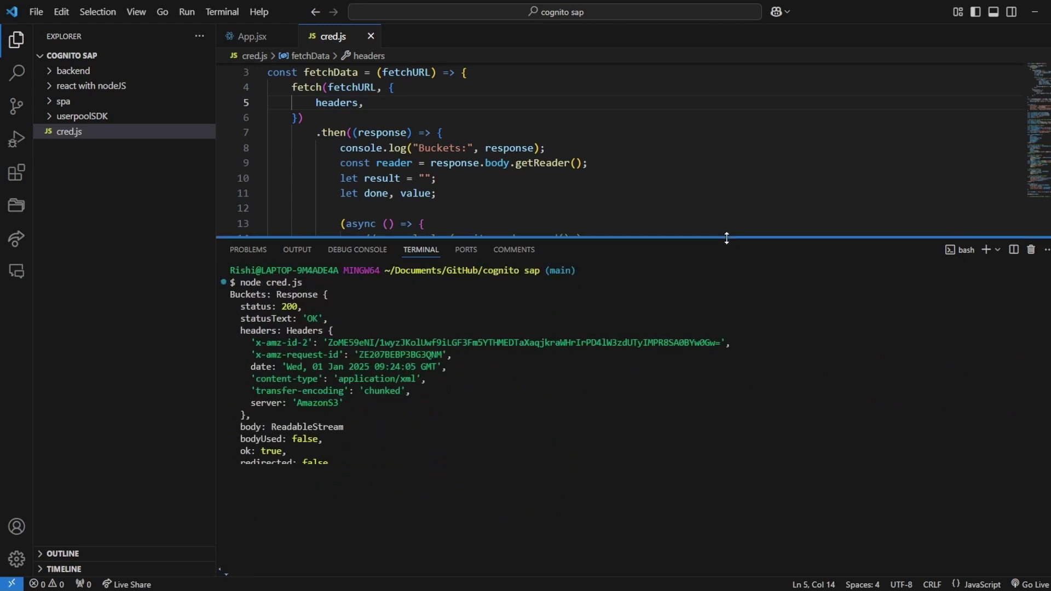
drag(726, 238, 709, 137)
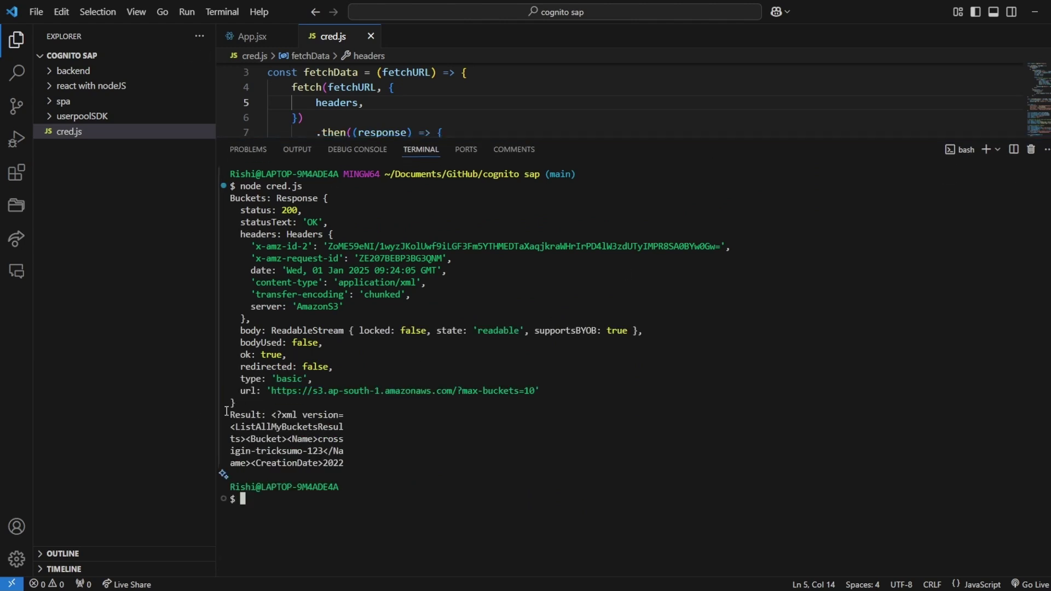